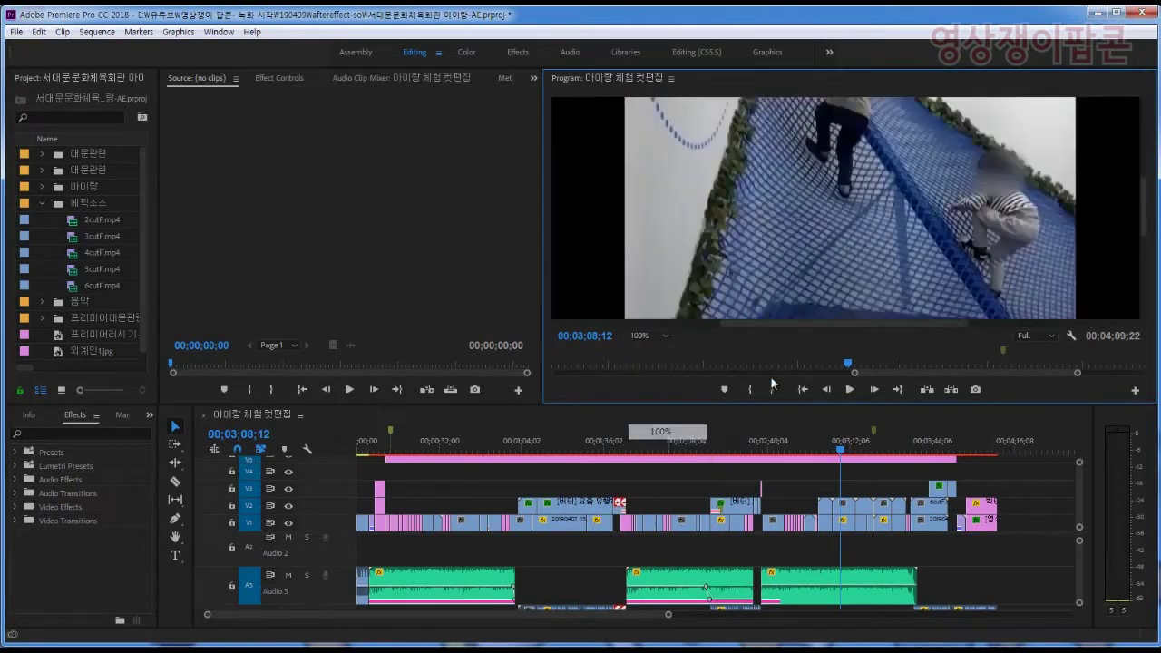
Disable the 3cutF.mp4 clip on V2 to compare the footage without its blur, and enable it again
left_click(850, 512)
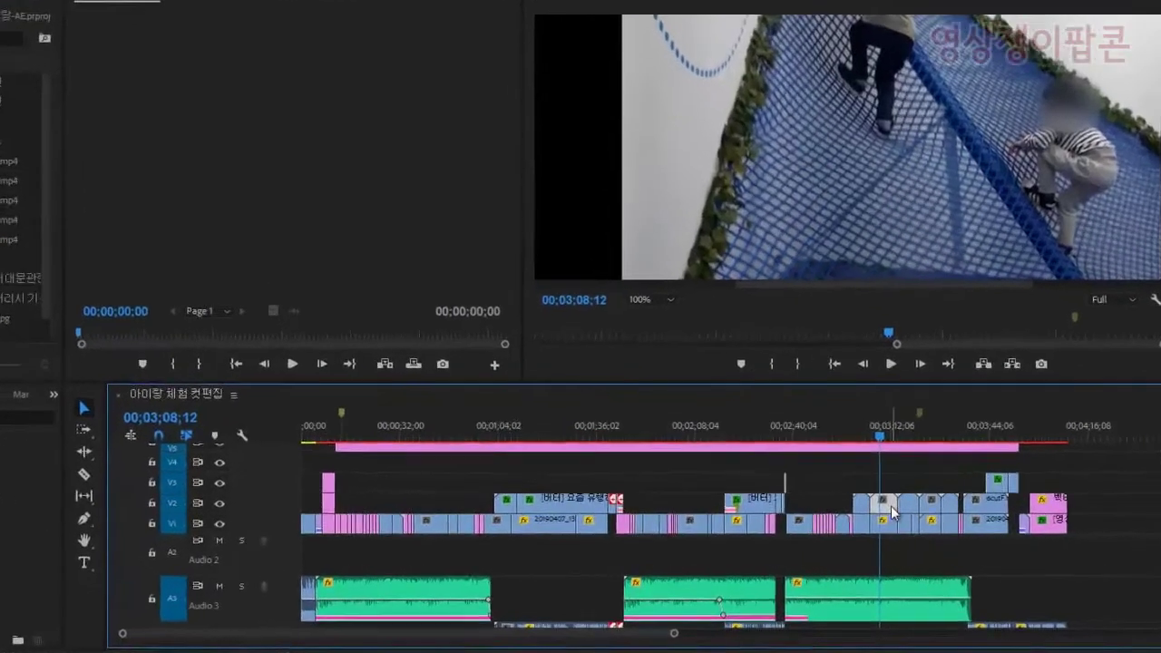
key("equal")
key("equal")
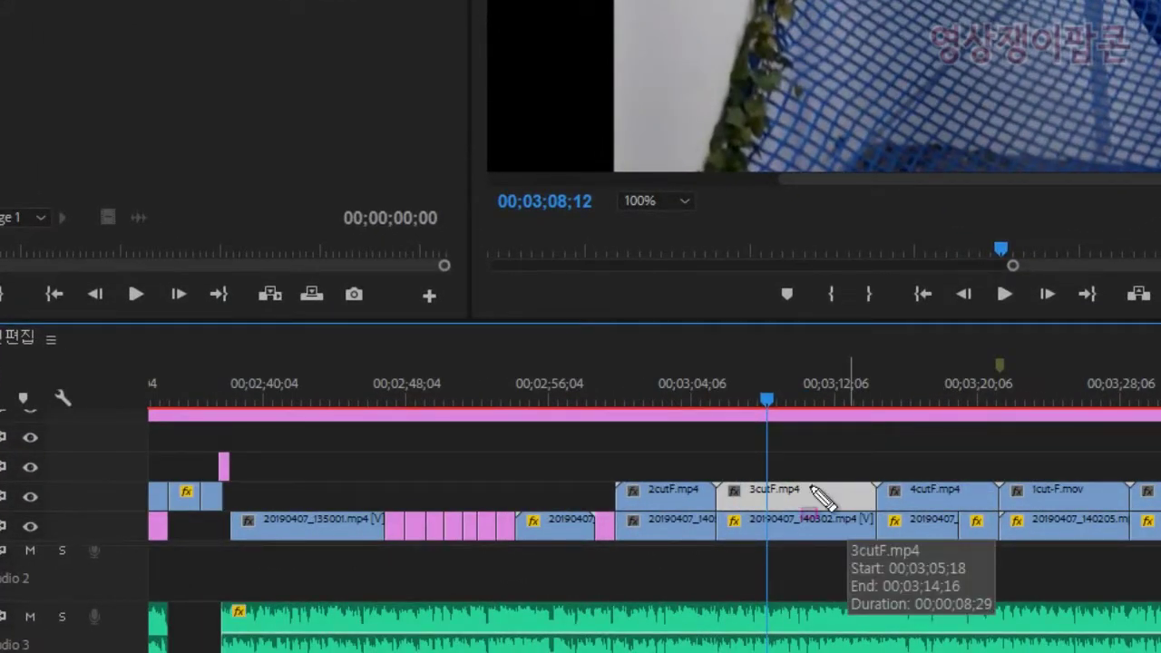
left_click_drag(716, 458, 673, 433)
mouse_move(785, 494)
left_mouse_down()
mouse_move(824, 526)
mouse_move(891, 530)
left_mouse_up()
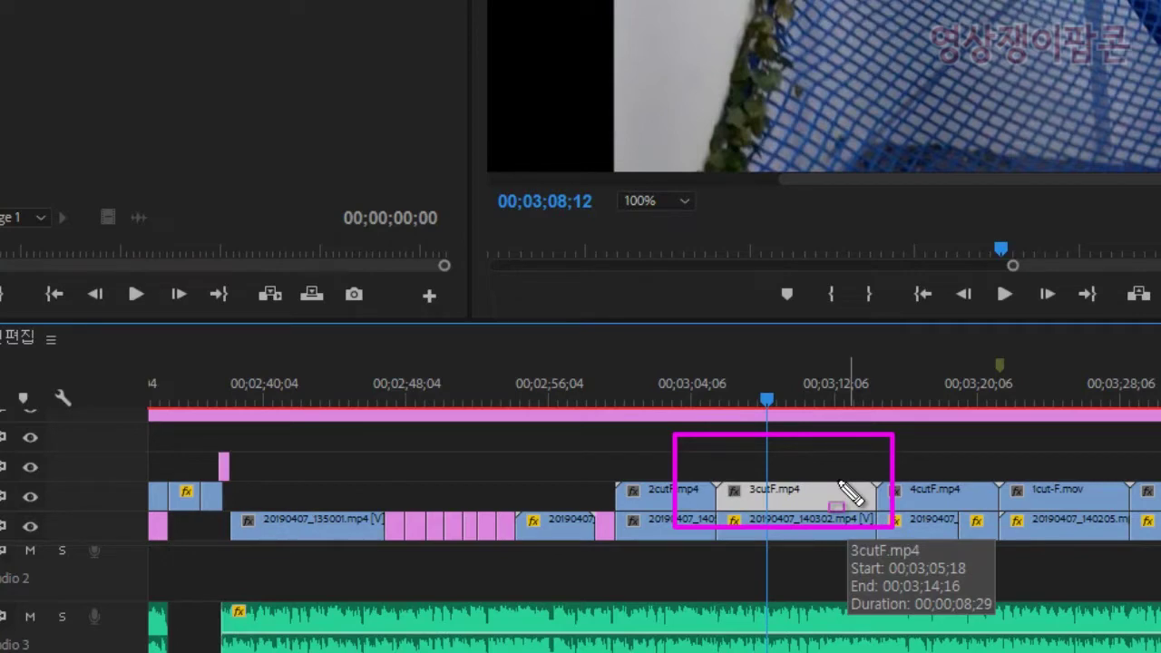
key("Escape")
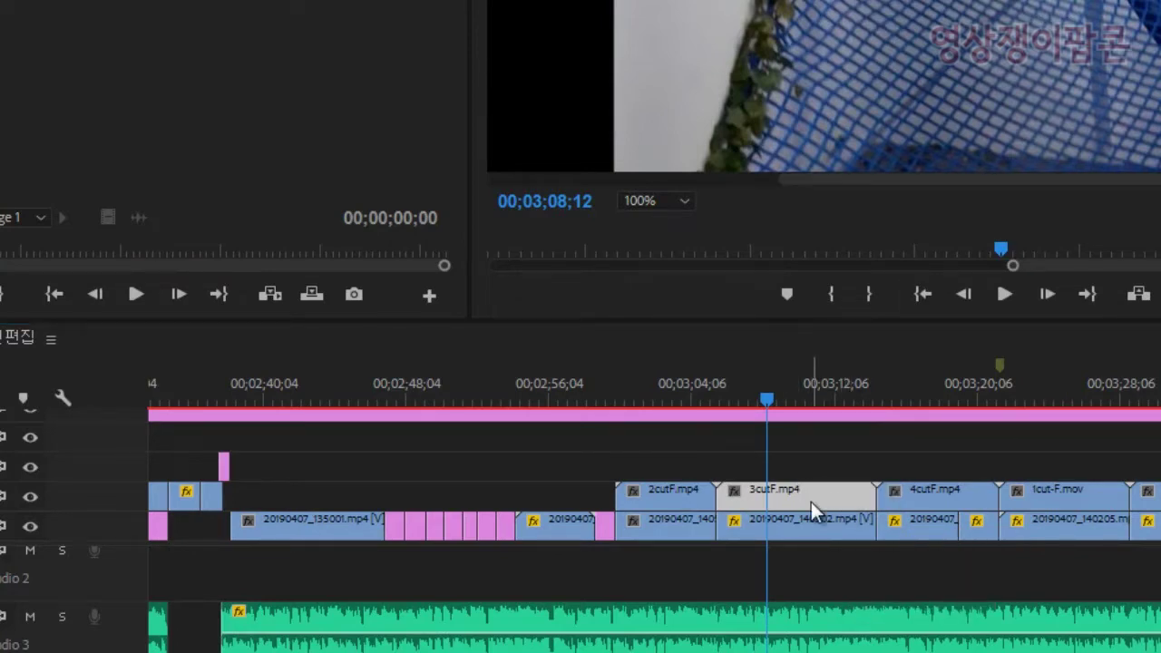
left_click(811, 501)
key("shift+e")
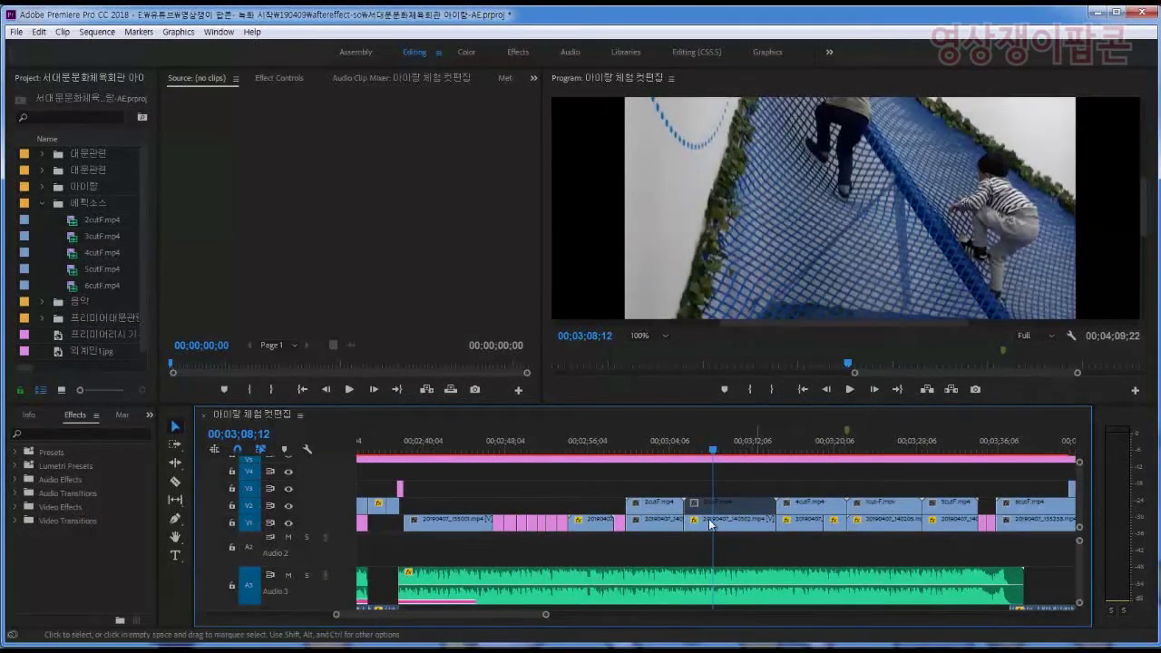
key("shift+e")
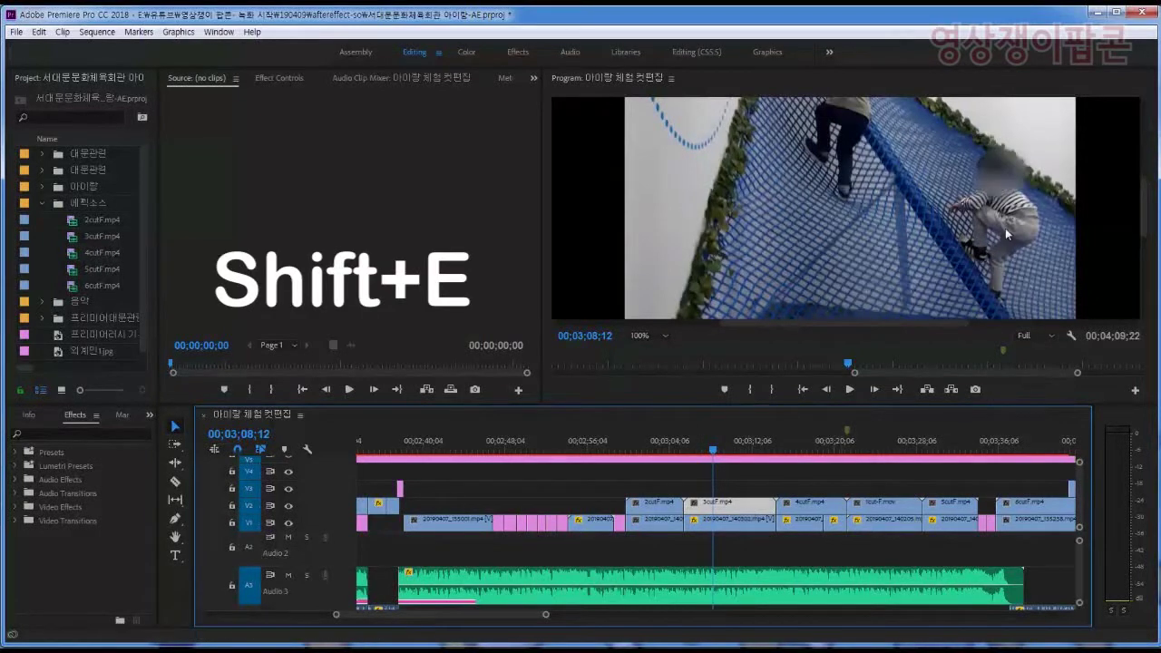
Check the blurred face in the frame at 00;03;12;10
left_click(739, 486)
left_click(753, 444)
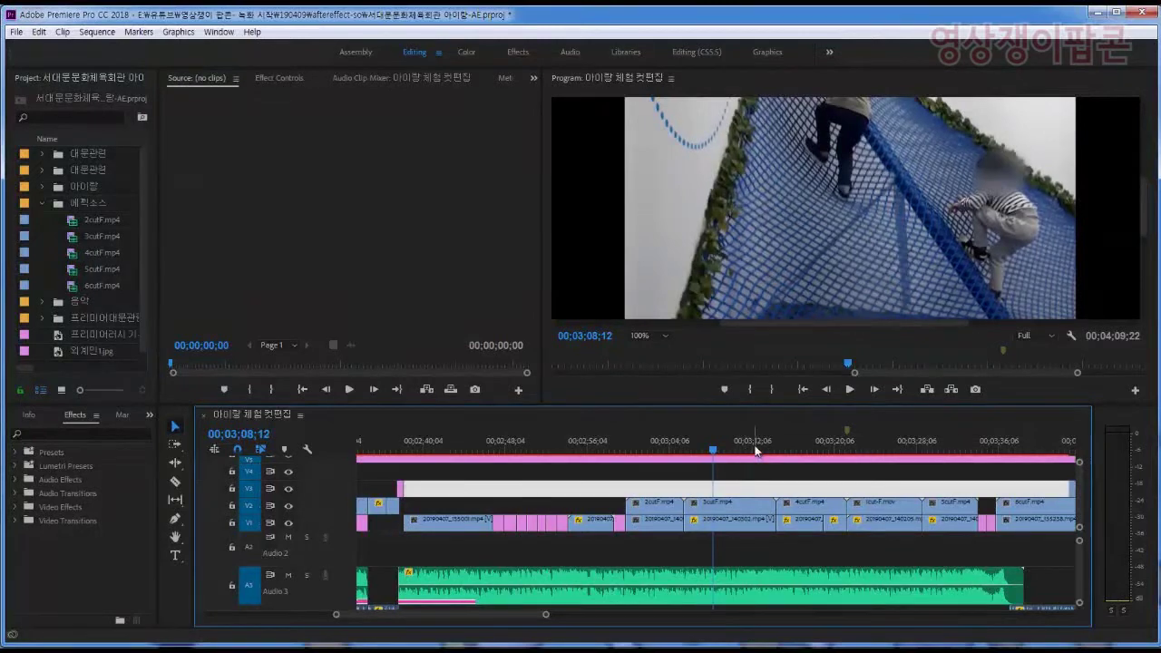
key("Delete")
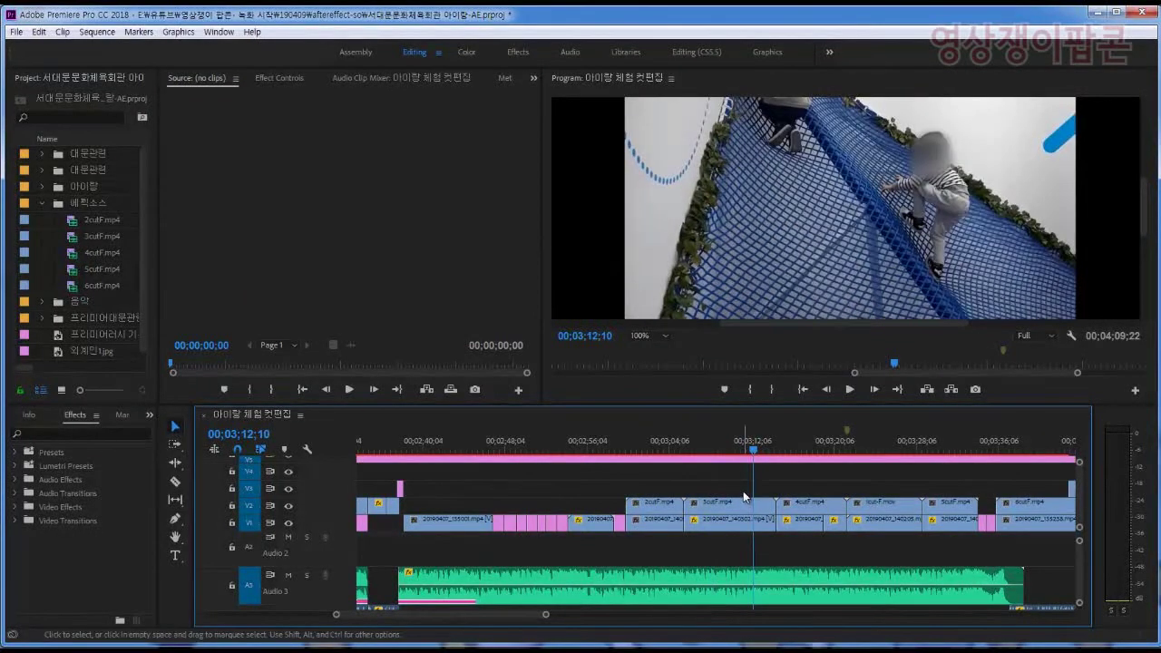
key("backslash")
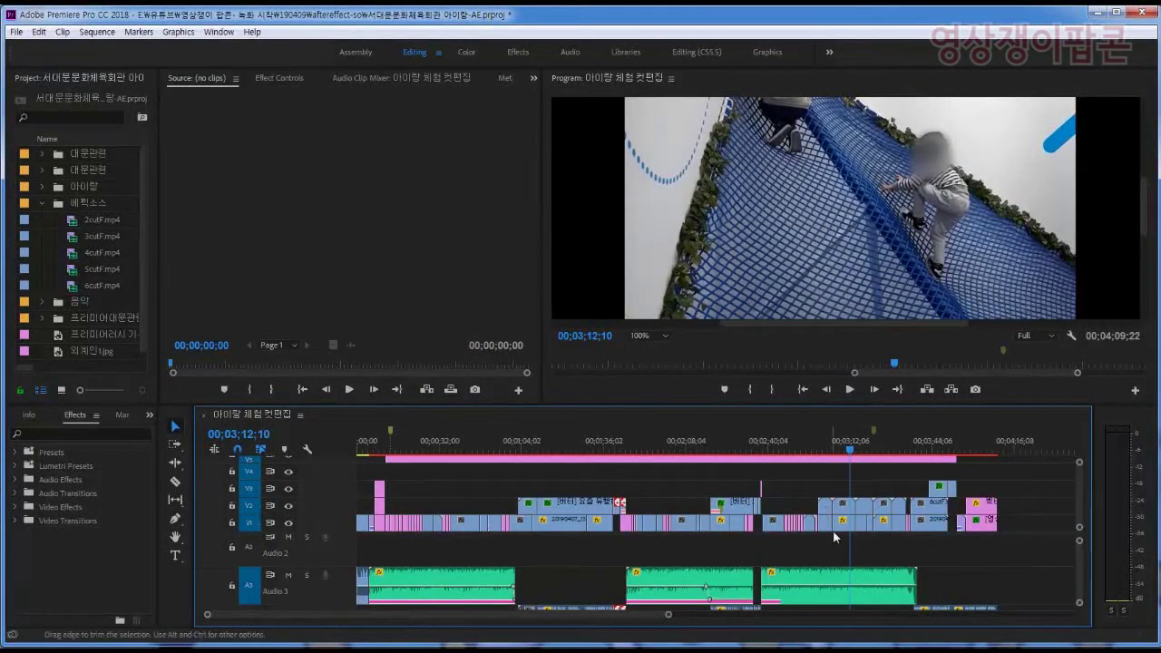
Move the playhead to 00;02;51;07 and set the Program monitor zoom to Fit
left_click(795, 444)
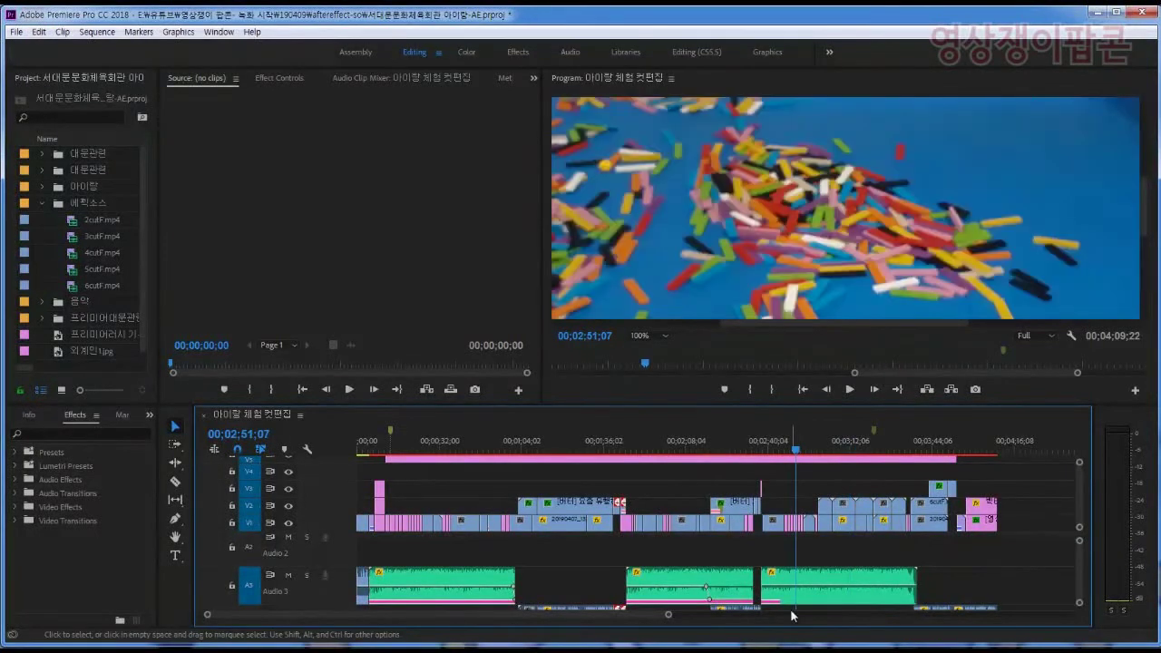
left_click(654, 334)
left_click(657, 344)
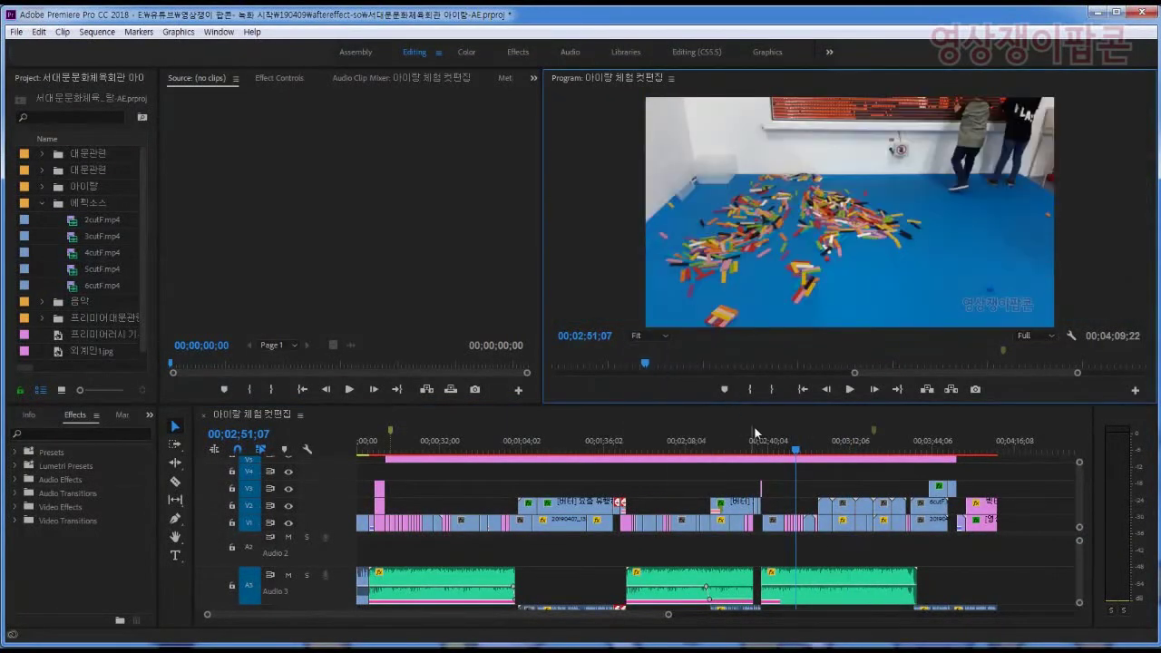
Move the playhead to 00;00;13;27, over the 20190407_130053.jpg photo on V1, with the timeline magnified there
left_click(396, 455)
key("=")
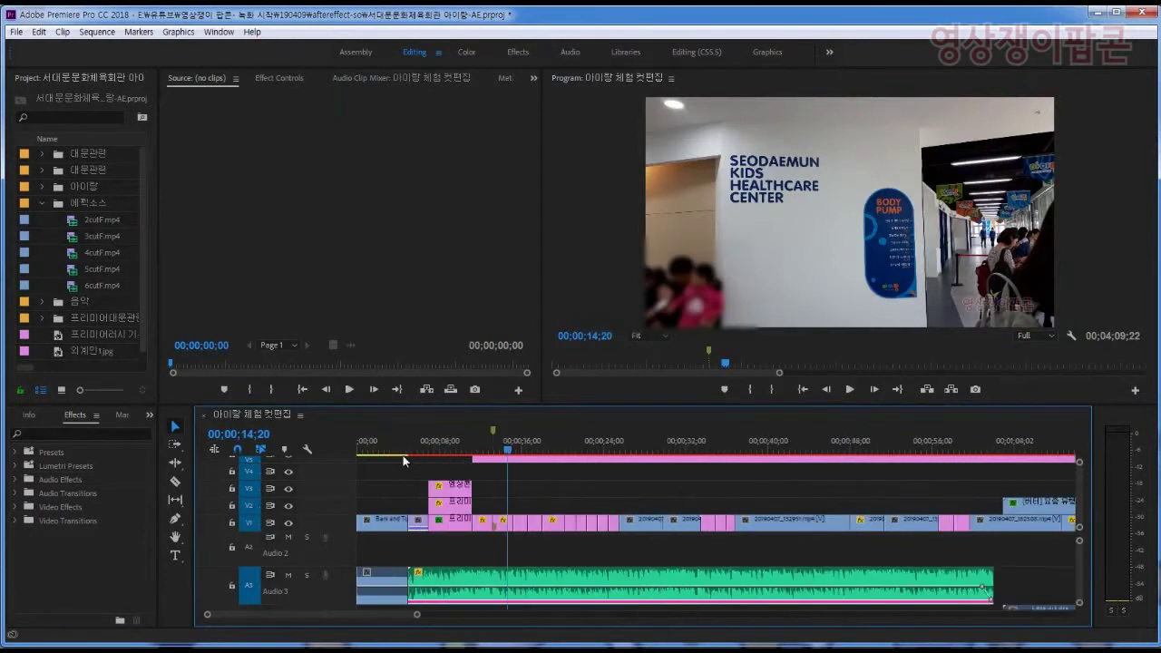
key("=")
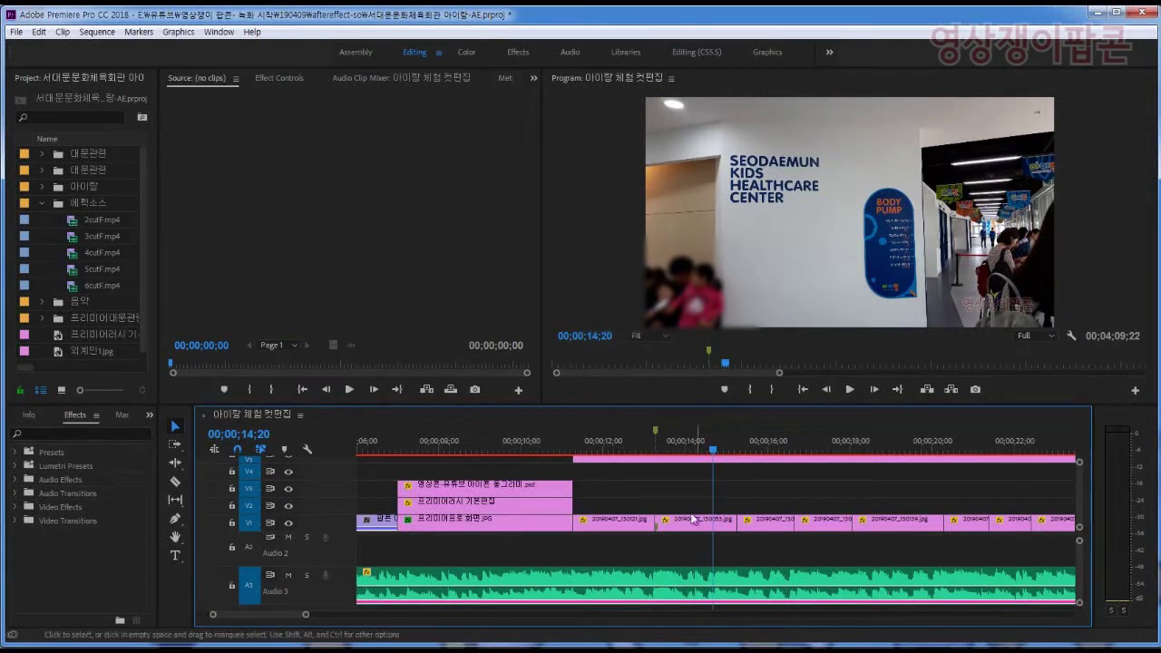
left_click_drag(697, 448, 681, 453)
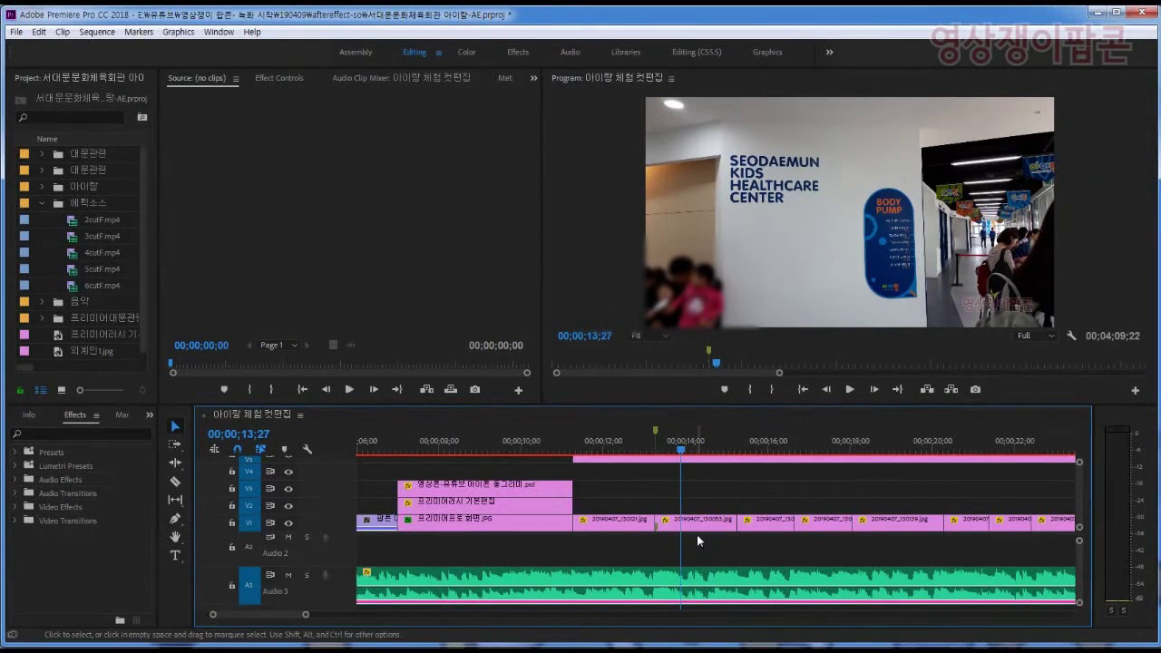
Set the Program monitor zoom to 100% for the photo at the playhead
left_click(767, 274)
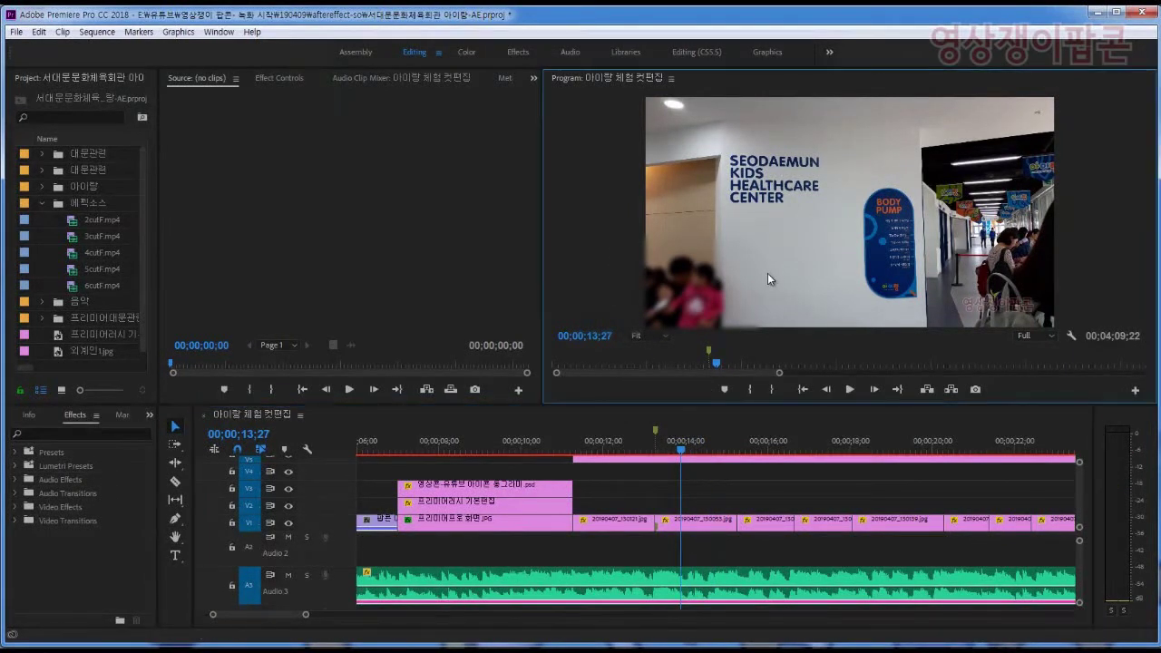
left_click(650, 337)
left_click(660, 428)
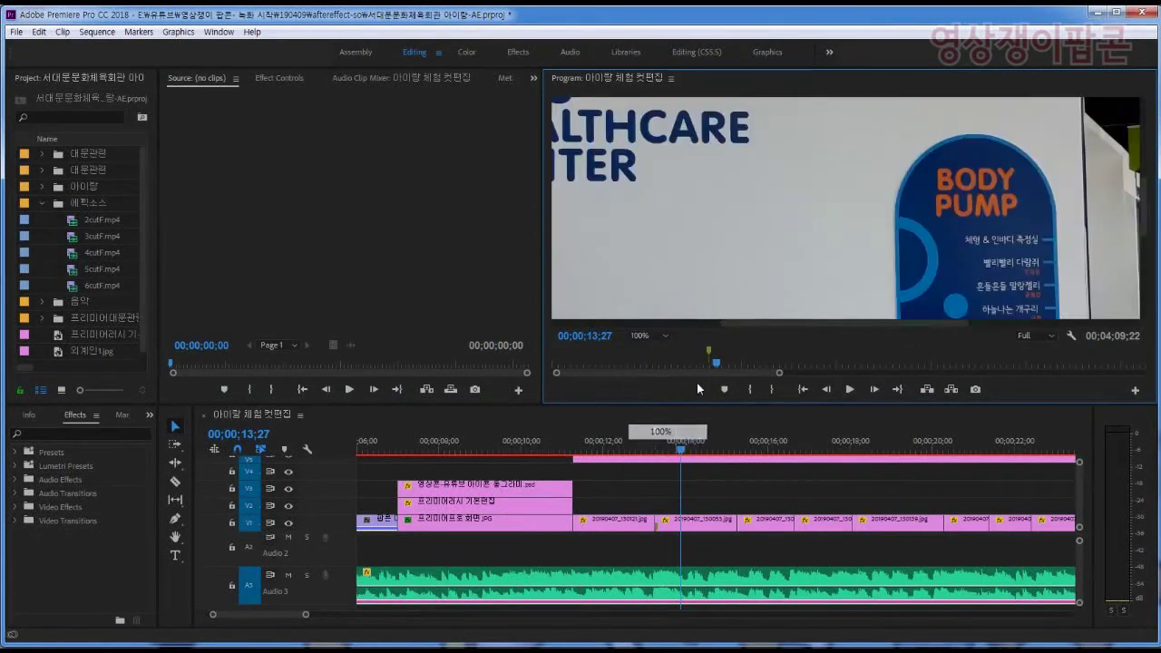
Select the 20190407_130053.jpg clip on V1 and review its command for editing in Adobe Photoshop
left_click(682, 521)
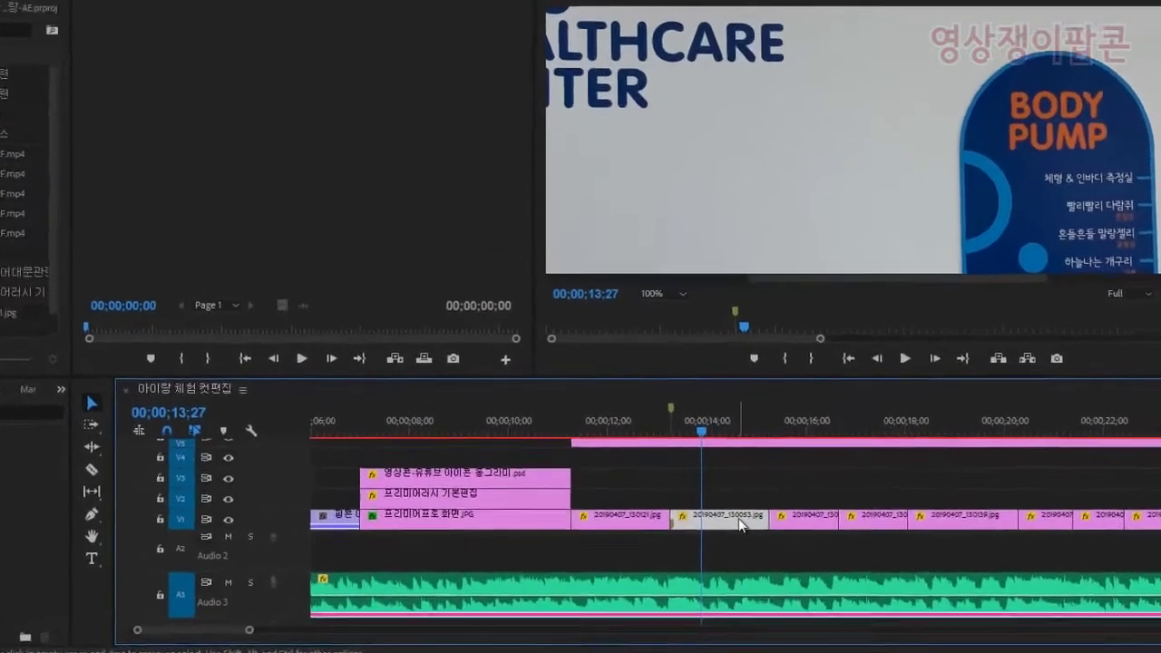
left_click_drag(649, 476, 782, 546)
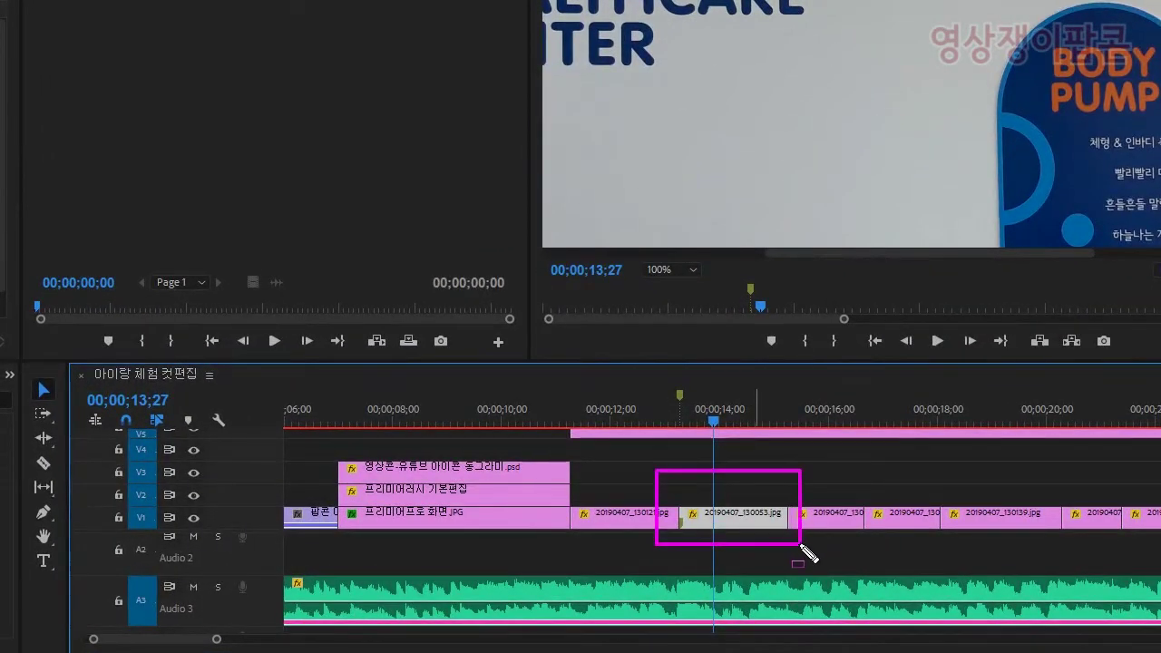
left_click_drag(734, 509, 771, 529)
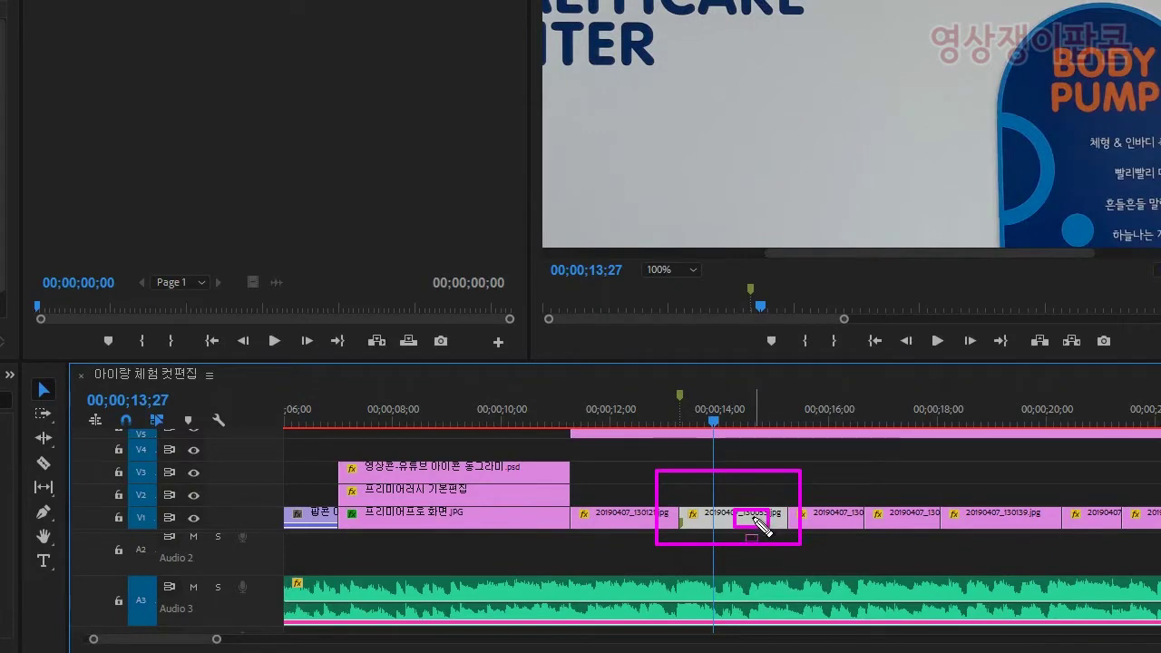
key("Escape")
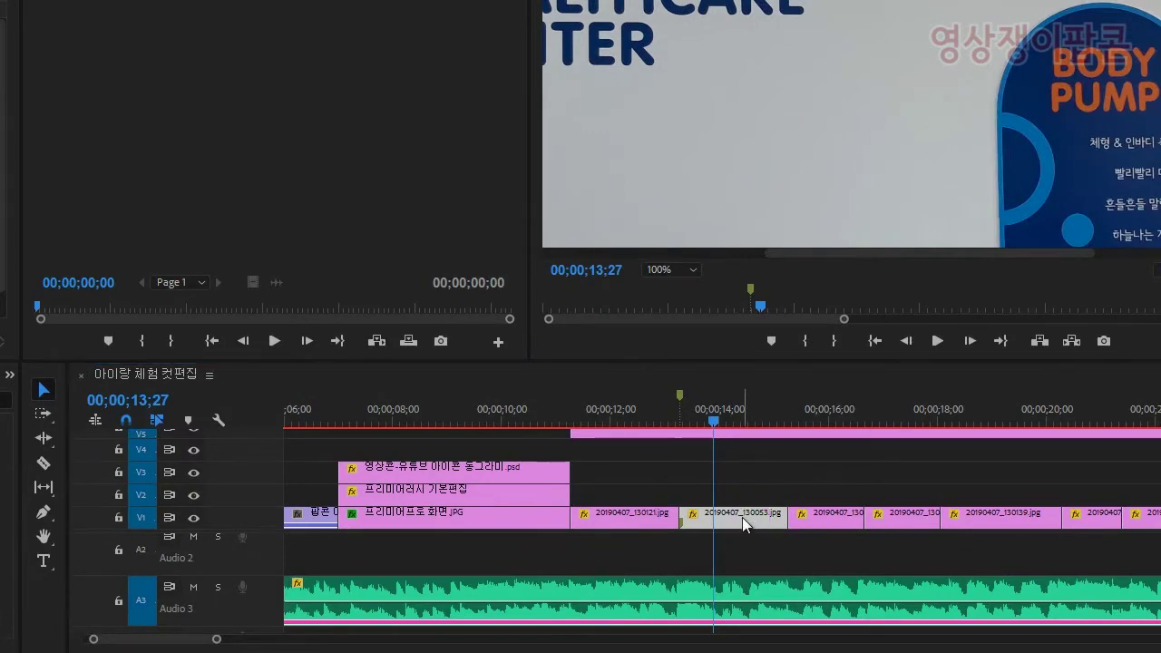
right_click(742, 517)
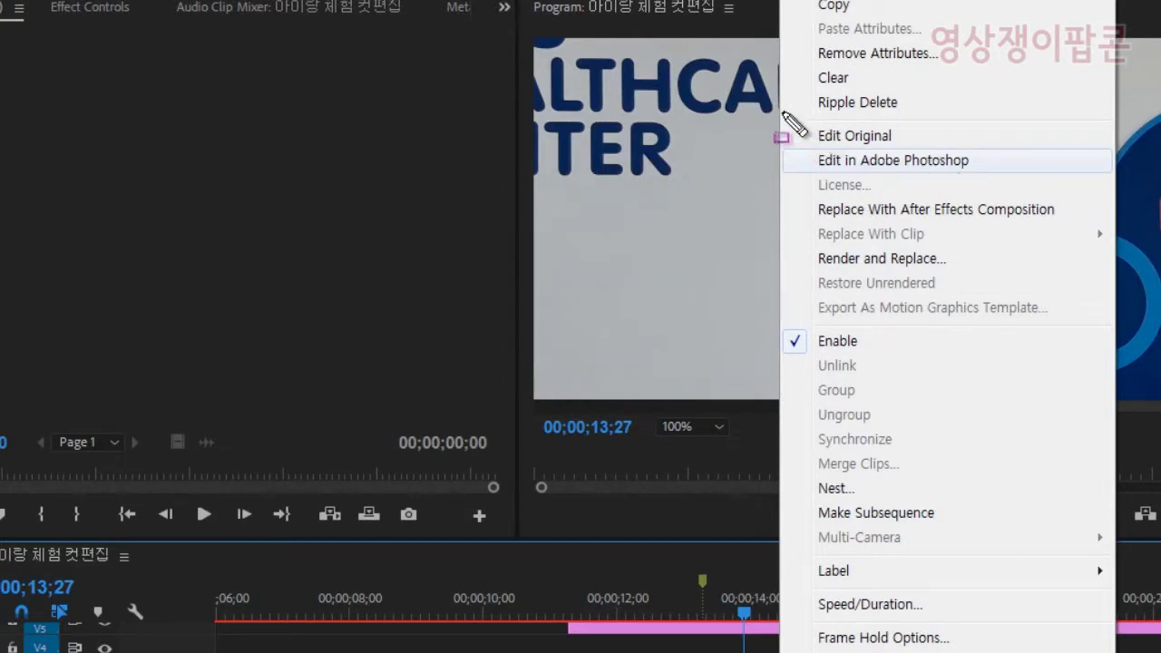
mouse_move(782, 112)
left_mouse_down()
mouse_move(1047, 218)
mouse_move(1091, 208)
left_mouse_up()
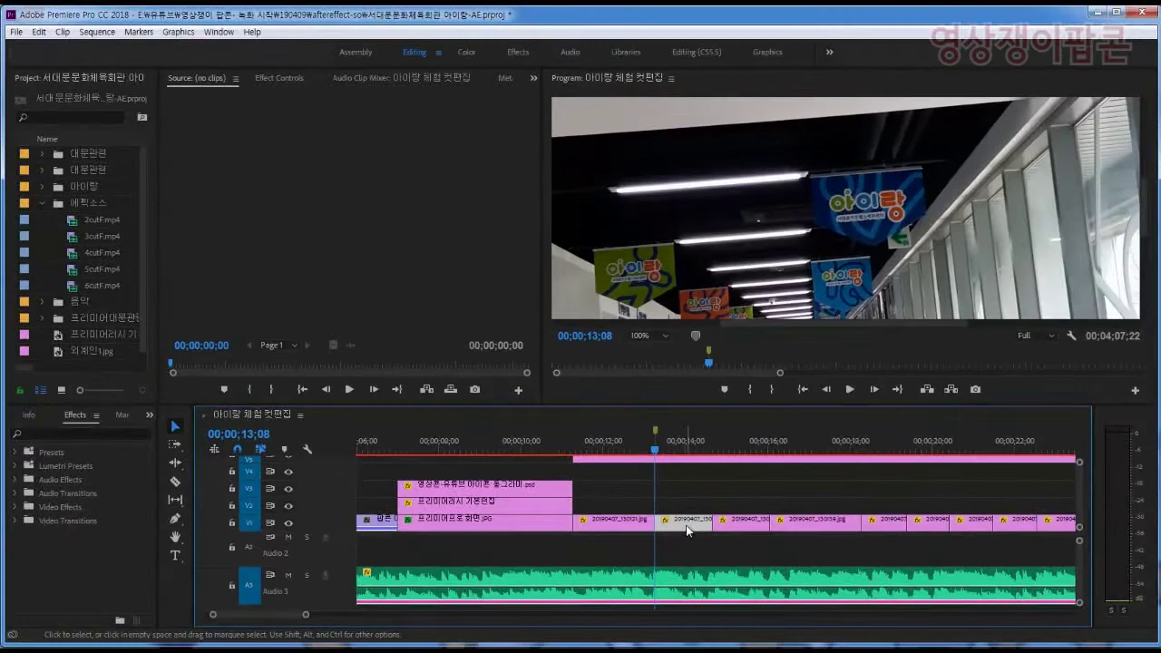
Send the photo clip starting at 00;00;13;08 on V1 to Adobe Photoshop for editing
right_click(685, 525)
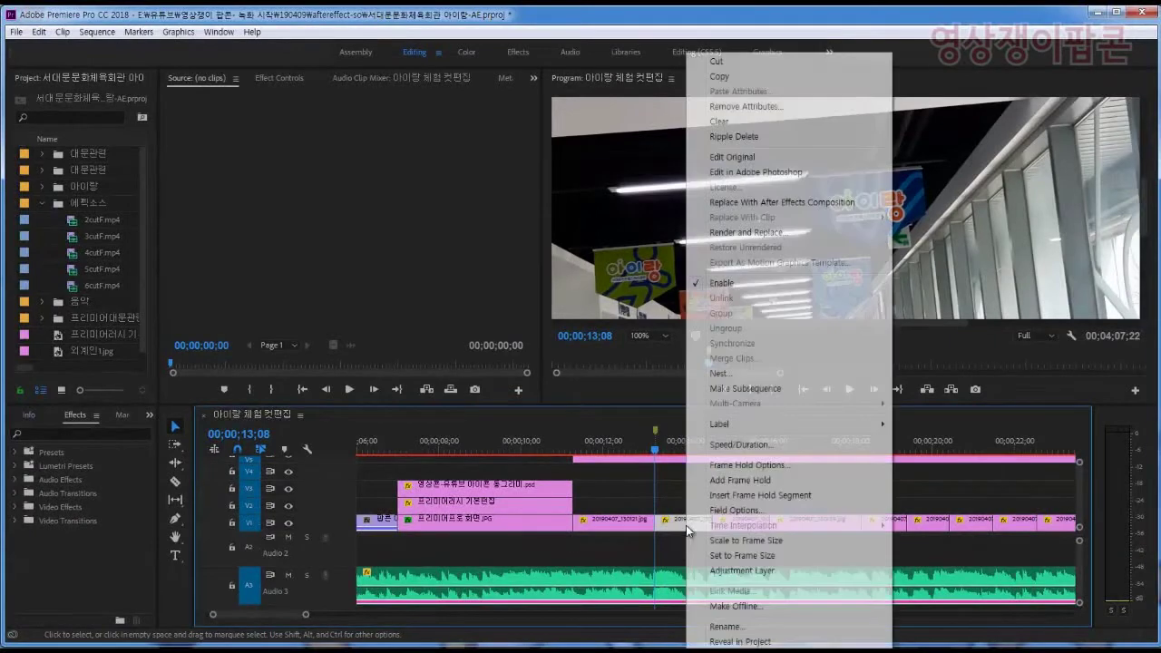
left_click(810, 175)
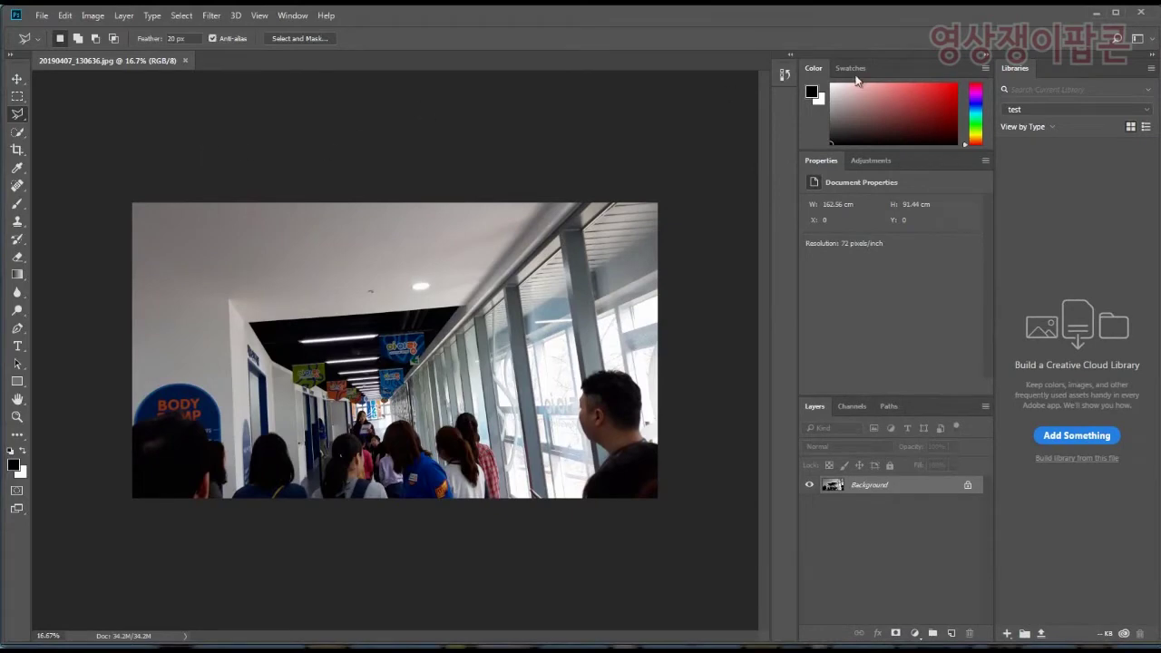
Switch back to Premiere Pro and set the Program monitor zoom to Fit to view the whole photo
left_click(1095, 12)
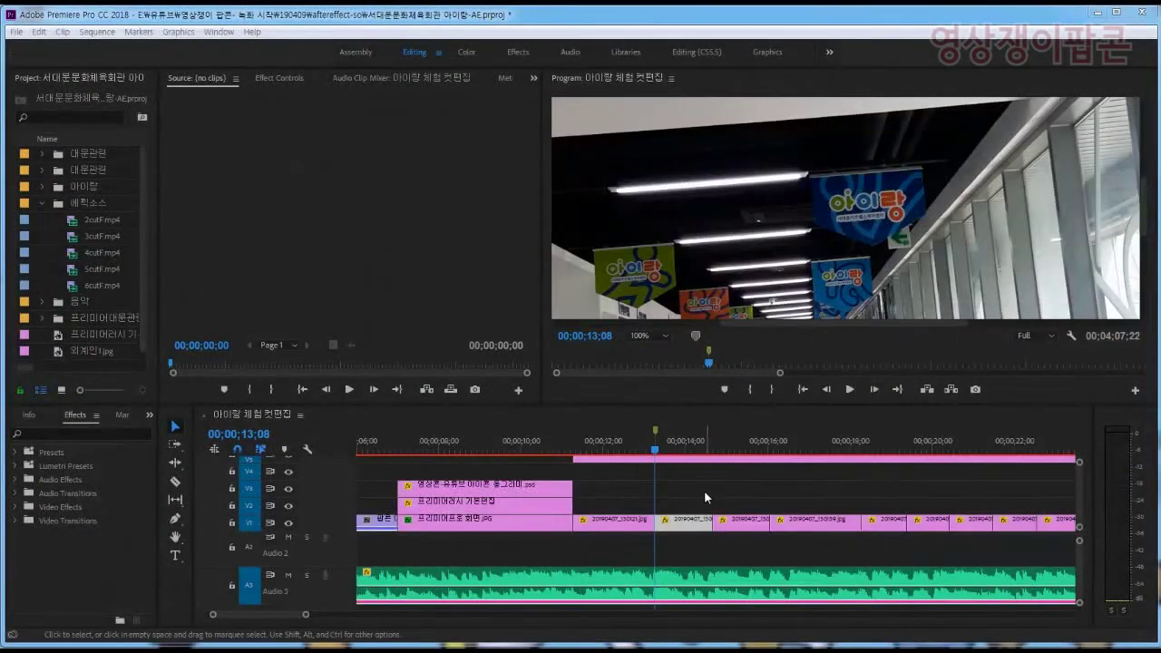
left_click(772, 200)
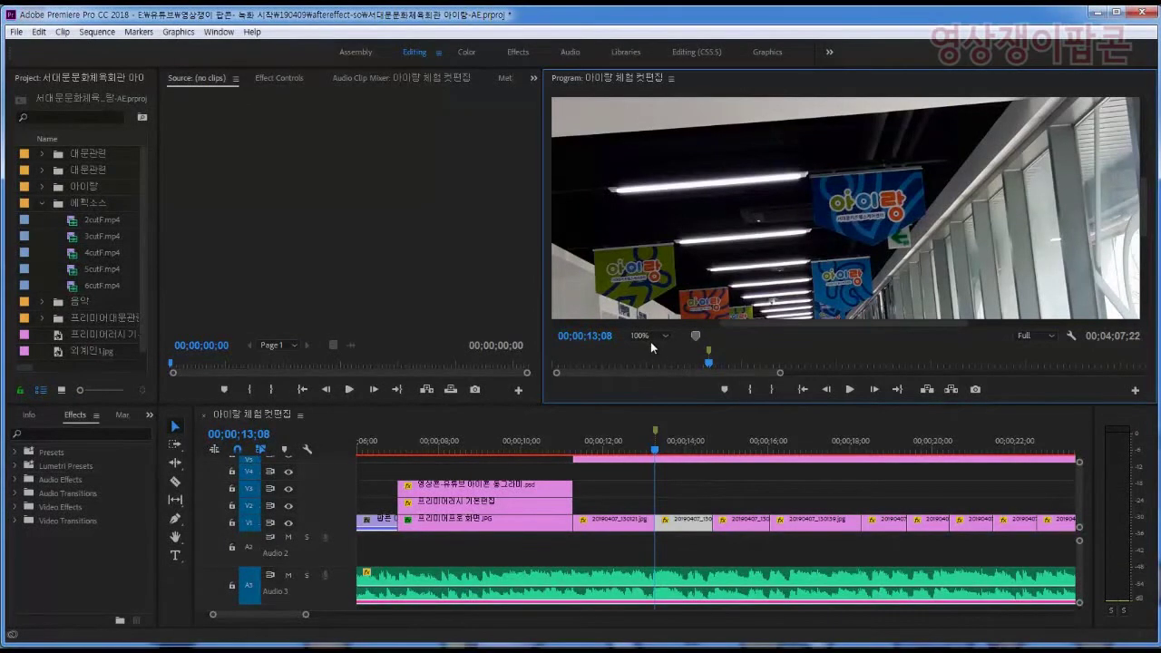
left_click(650, 337)
left_click(658, 351)
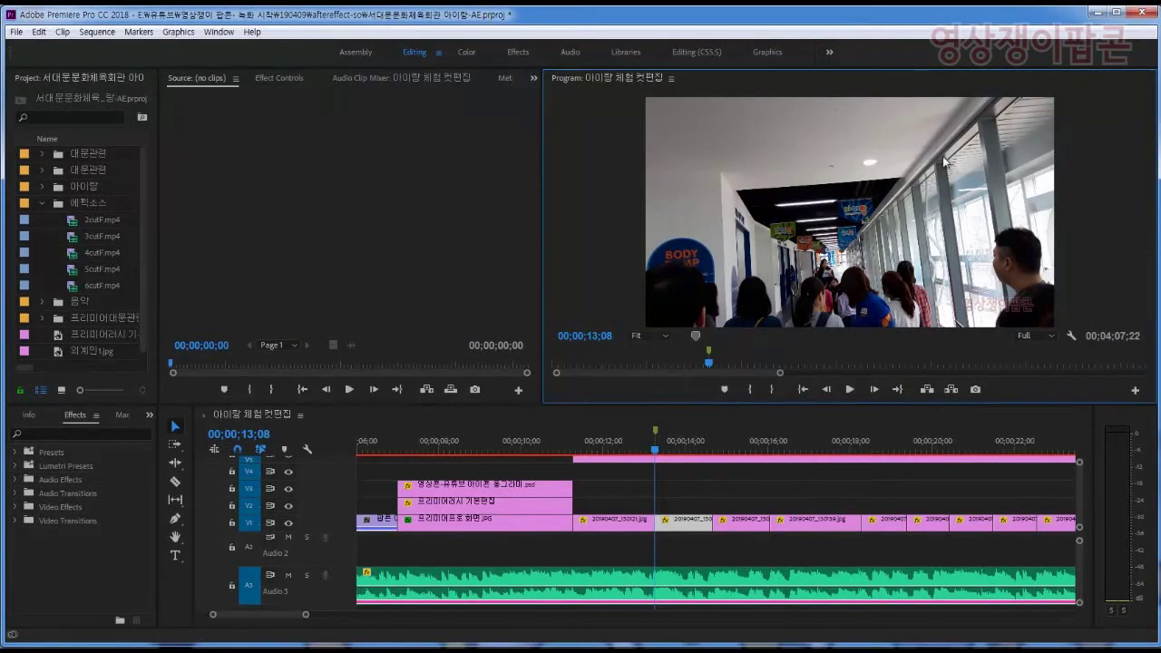
Return to Photoshop and convert the photo's locked Background into a regular layer named Layer 0
left_click(1097, 13)
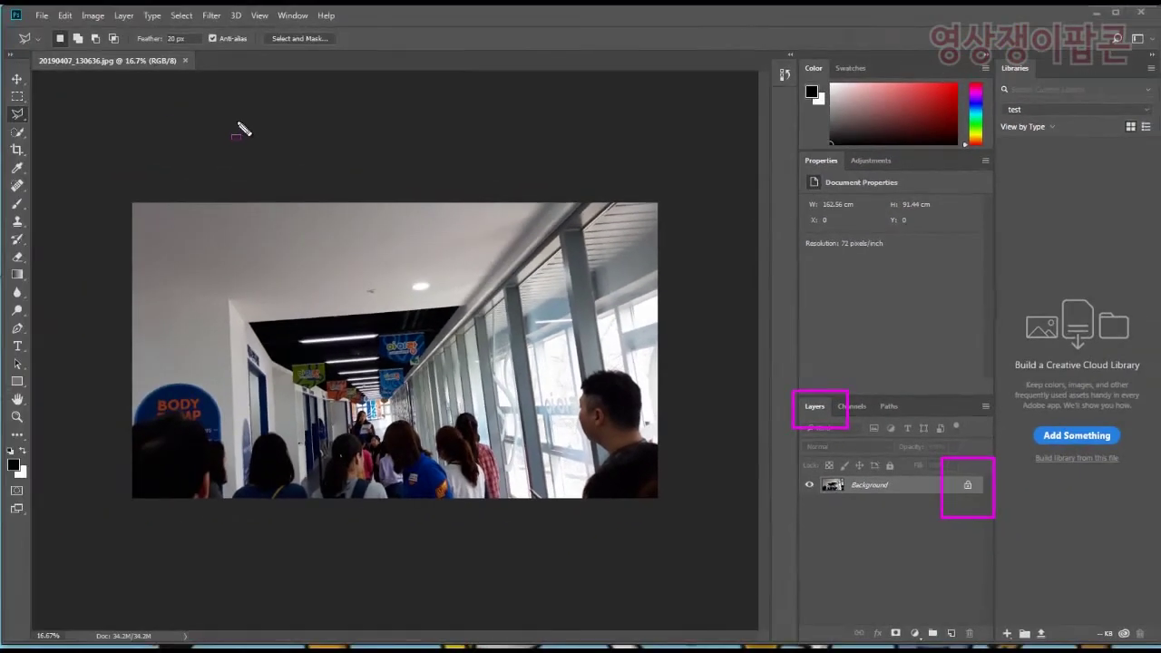
mouse_move(240, 127)
left_mouse_down()
mouse_move(55, 60)
mouse_move(34, 63)
left_mouse_up()
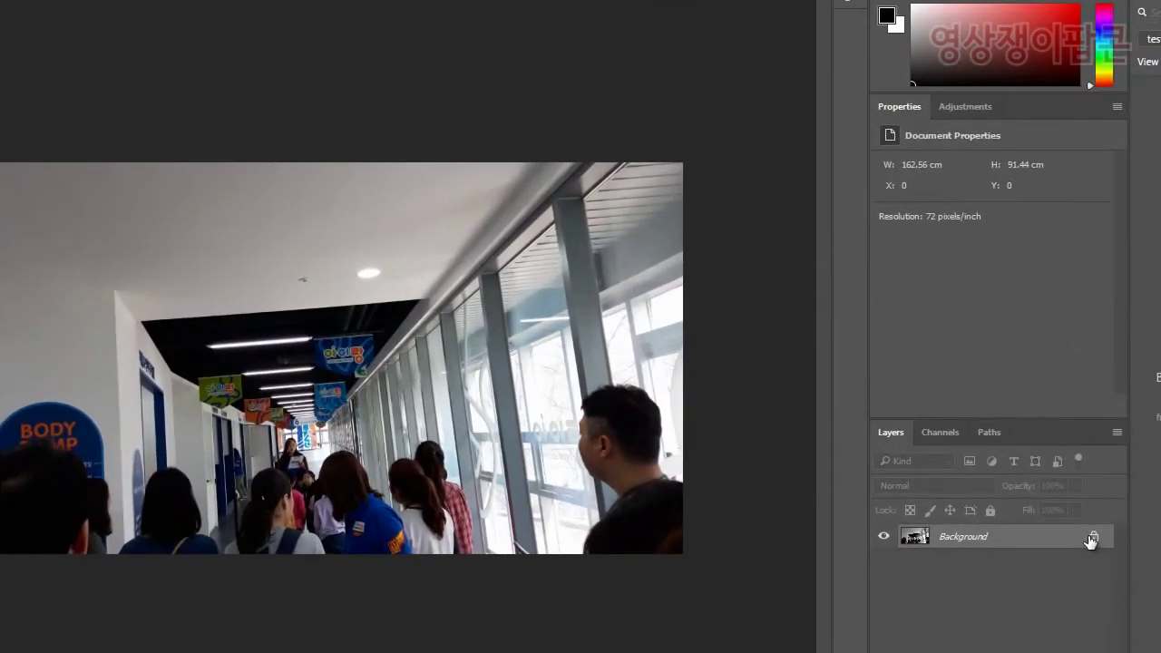
double_click(1042, 541)
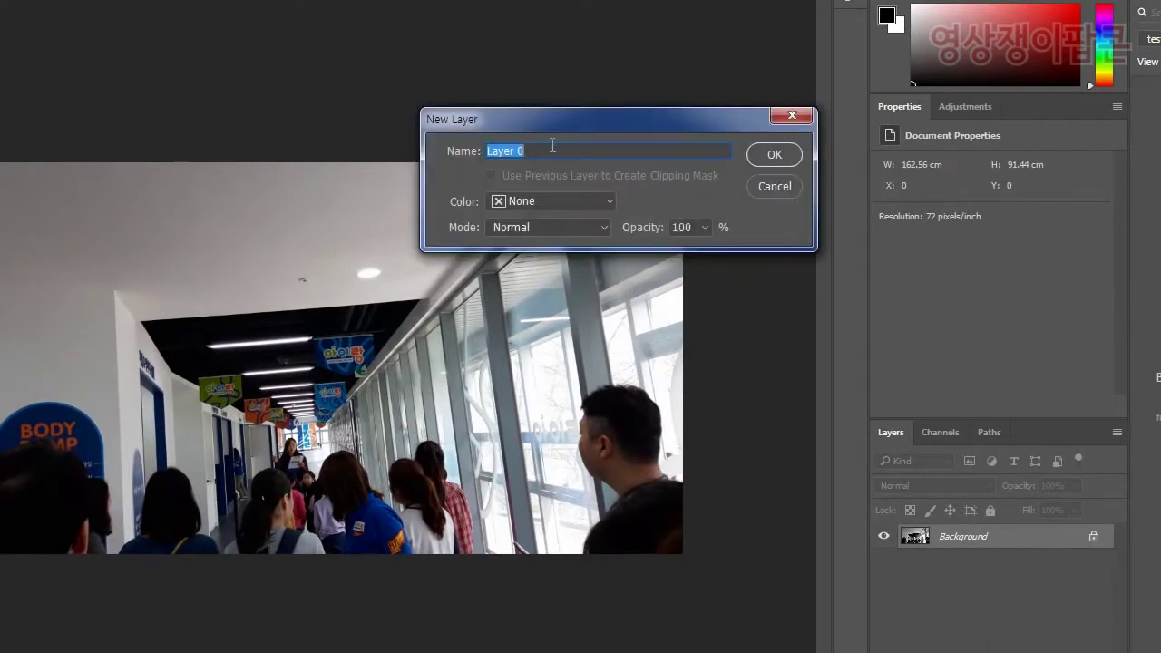
left_click_drag(426, 155, 440, 155)
left_click_drag(389, 82, 668, 230)
left_click_drag(1017, 586, 910, 518)
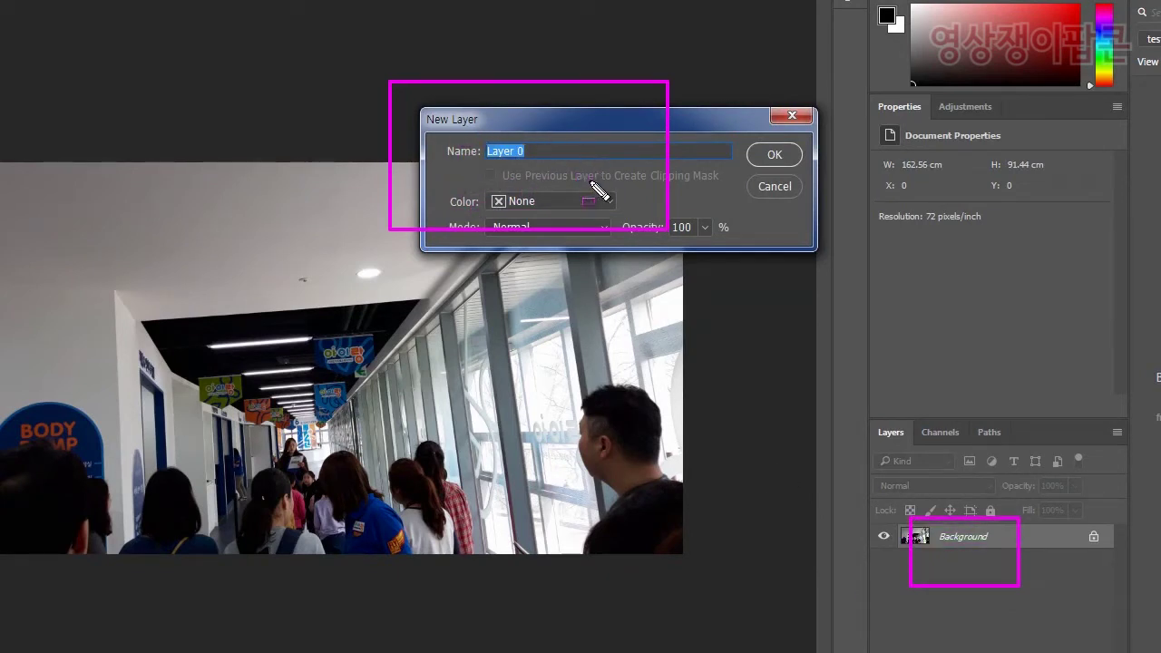
key("Escape")
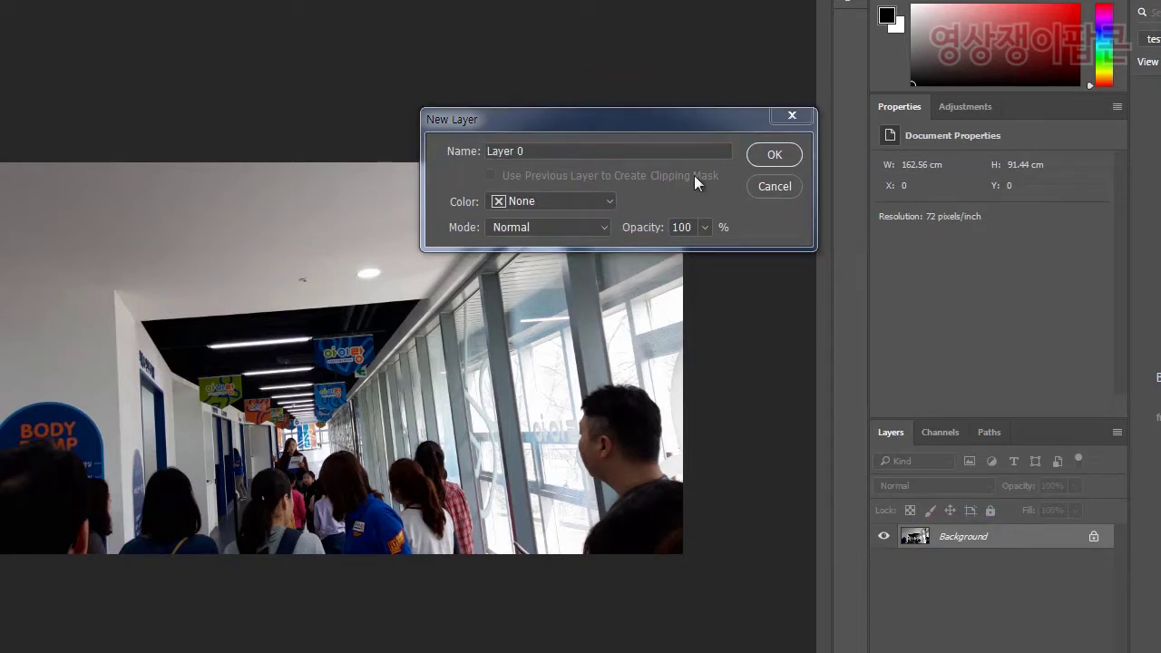
left_click(773, 154)
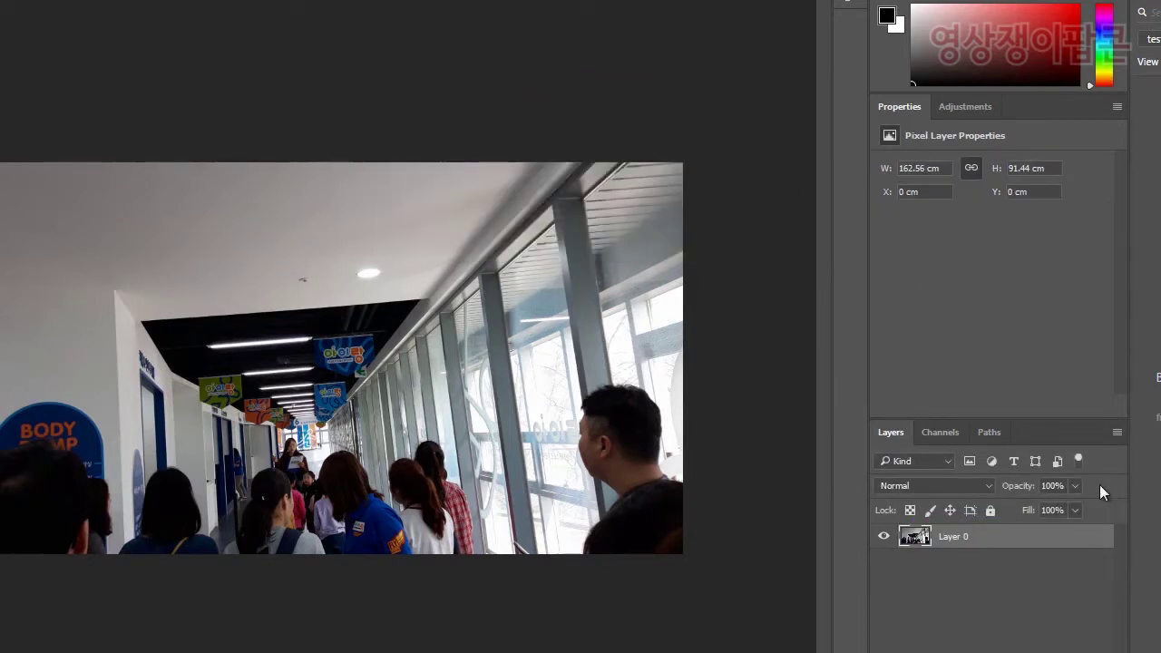
left_click_drag(1100, 577, 1008, 501)
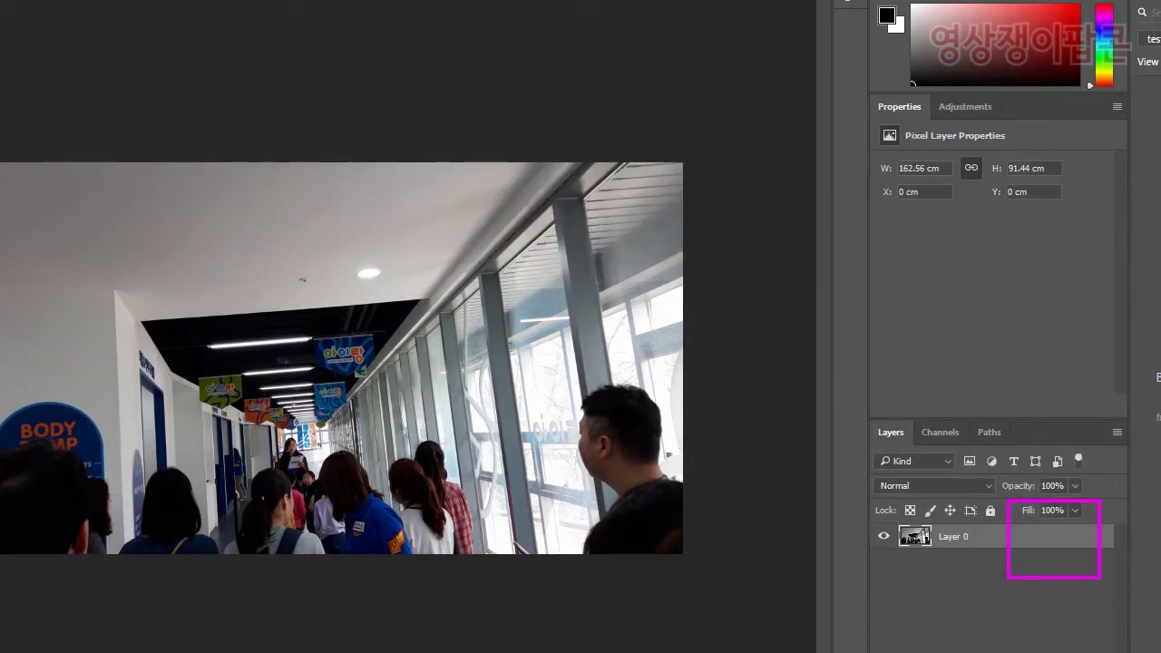
left_click_drag(977, 563, 926, 514)
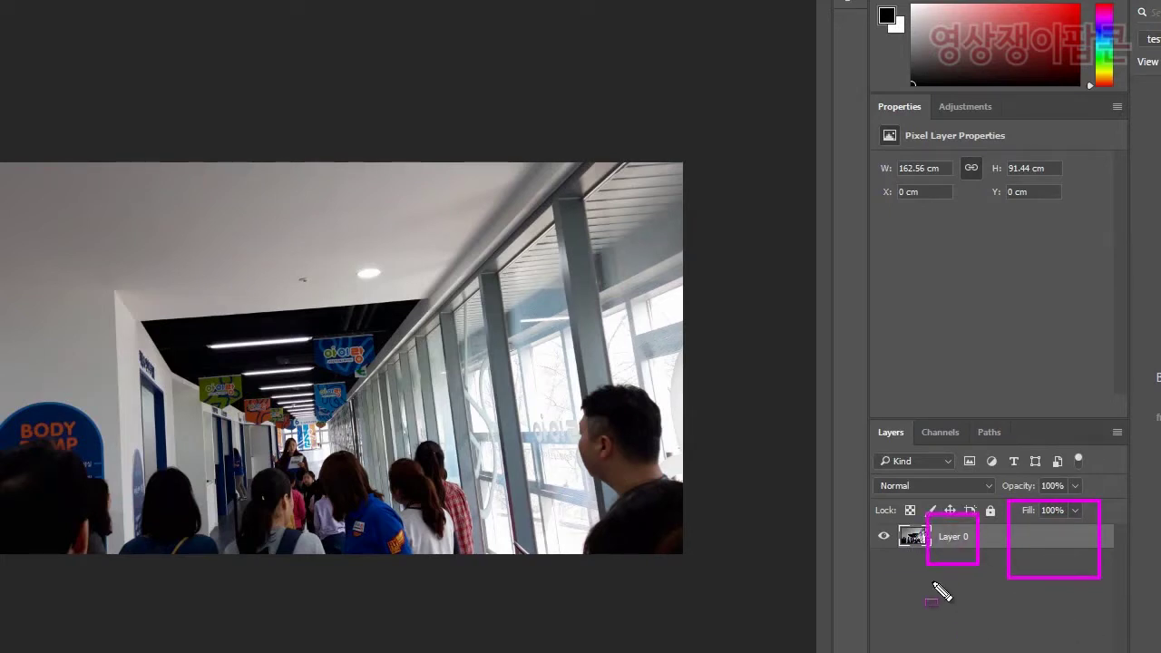
key("Escape")
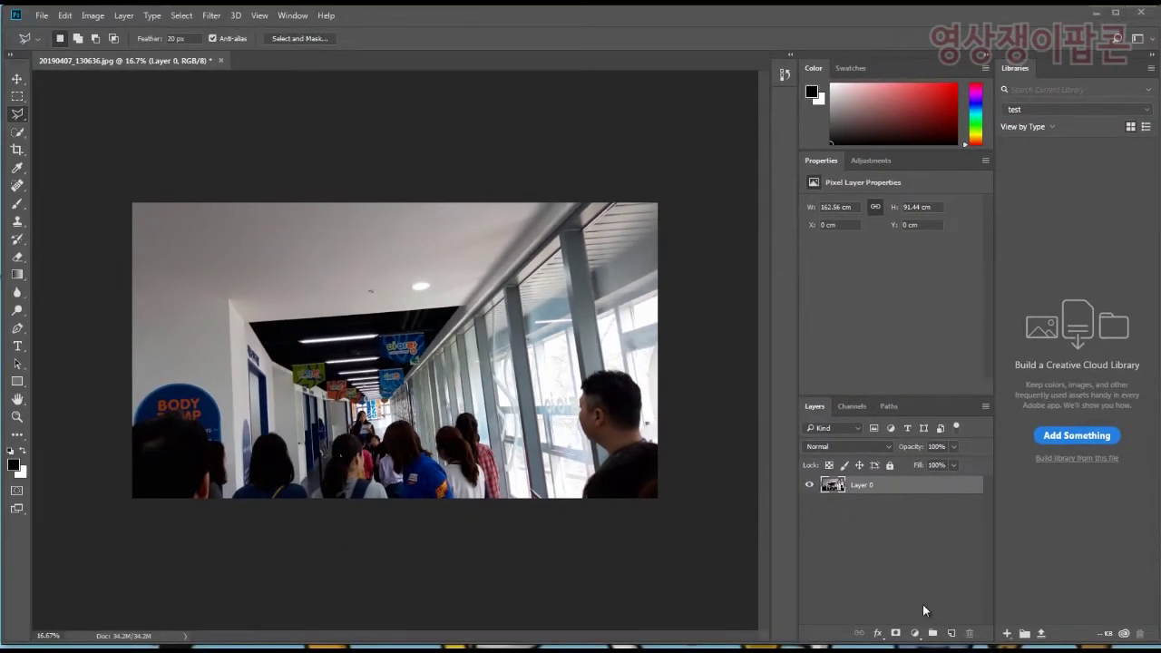
key("ctrl+2")
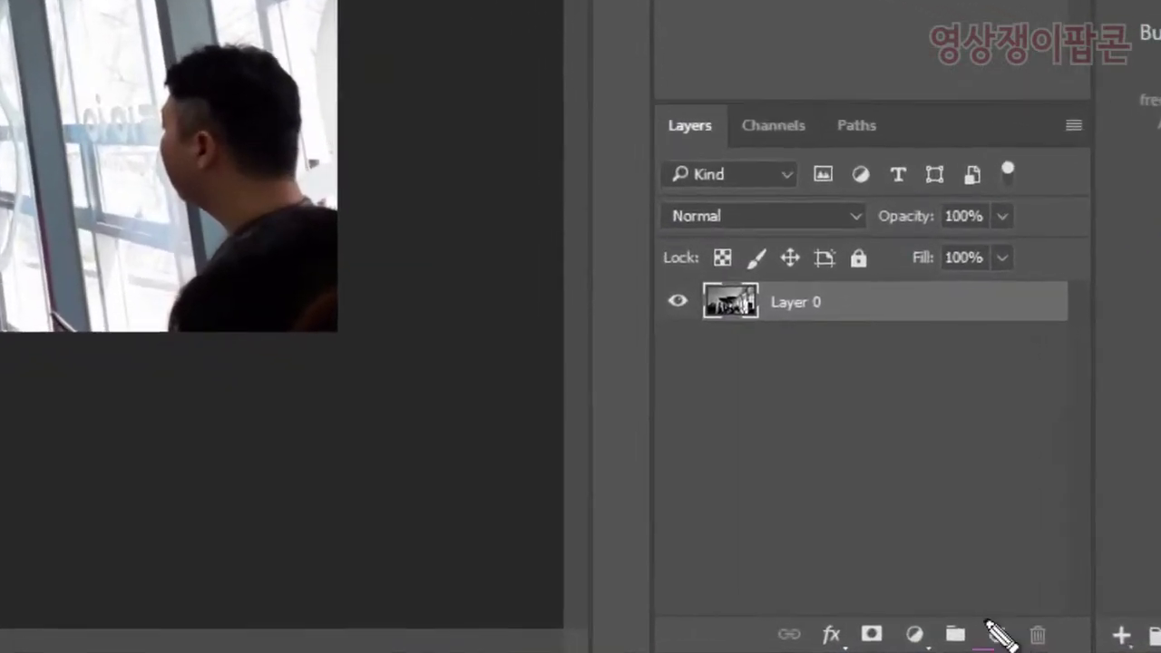
left_click_drag(854, 625, 865, 631)
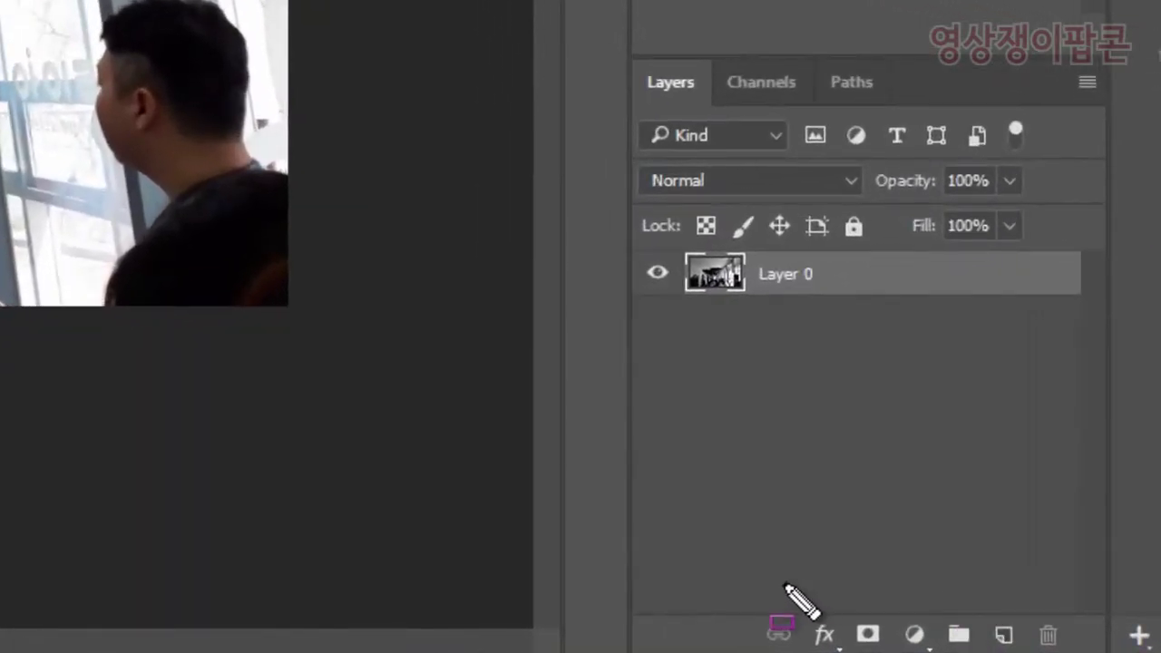
left_click_drag(731, 573, 1116, 652)
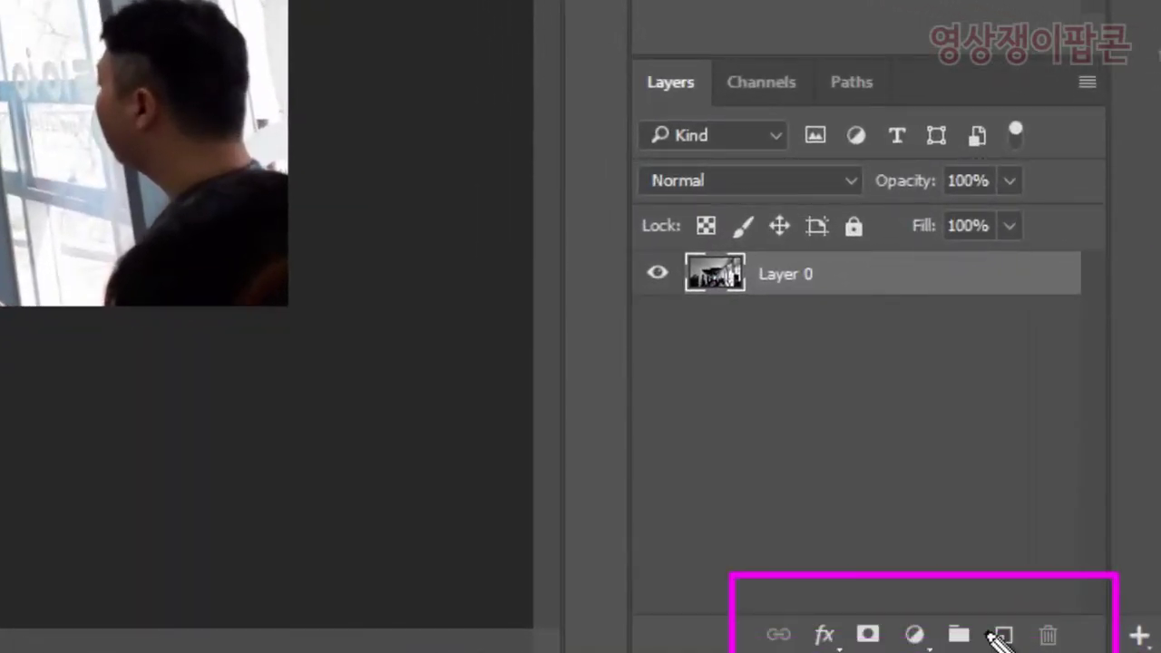
mouse_move(966, 595)
left_mouse_down()
mouse_move(979, 634)
mouse_move(1033, 652)
left_mouse_up()
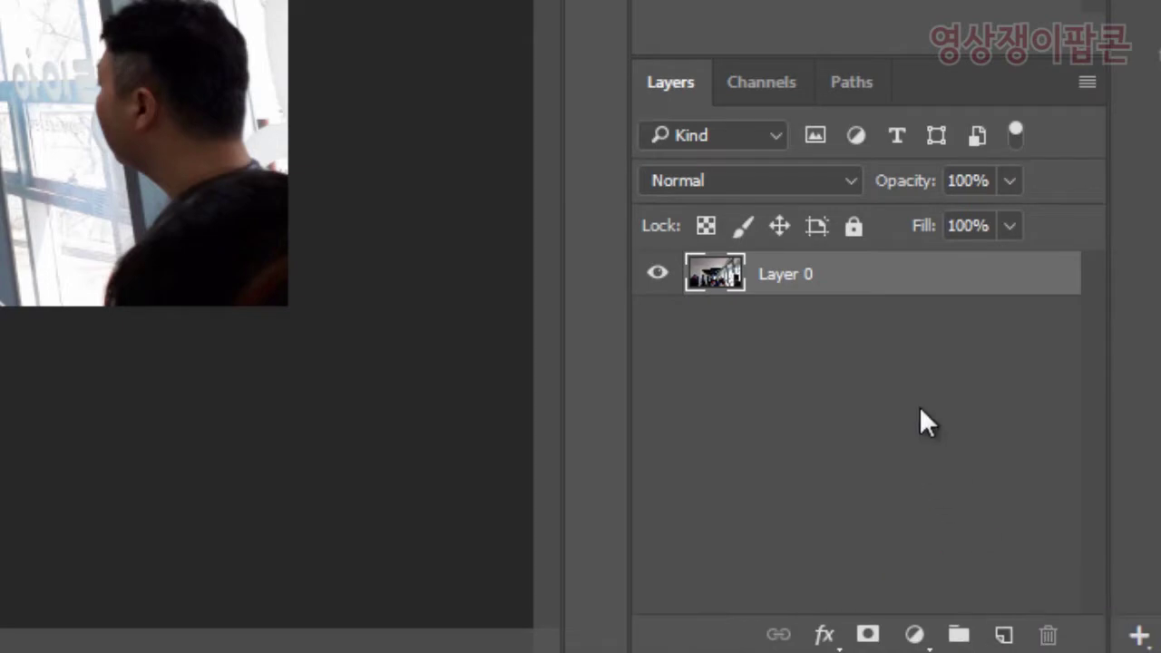
mouse_move(712, 270)
left_mouse_down()
mouse_move(749, 293)
mouse_move(721, 276)
left_mouse_up()
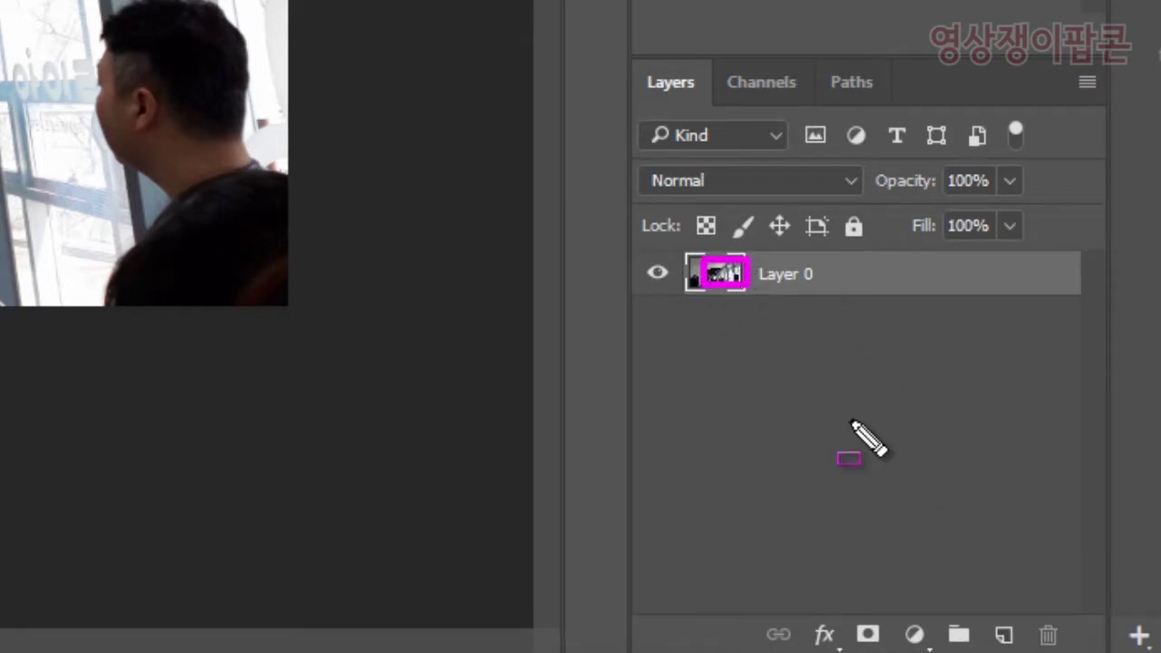
Duplicate Layer 0 and make the duplicate above it the active layer
mouse_move(798, 274)
left_mouse_down()
mouse_move(837, 355)
mouse_move(1016, 590)
mouse_move(1010, 633)
left_mouse_up()
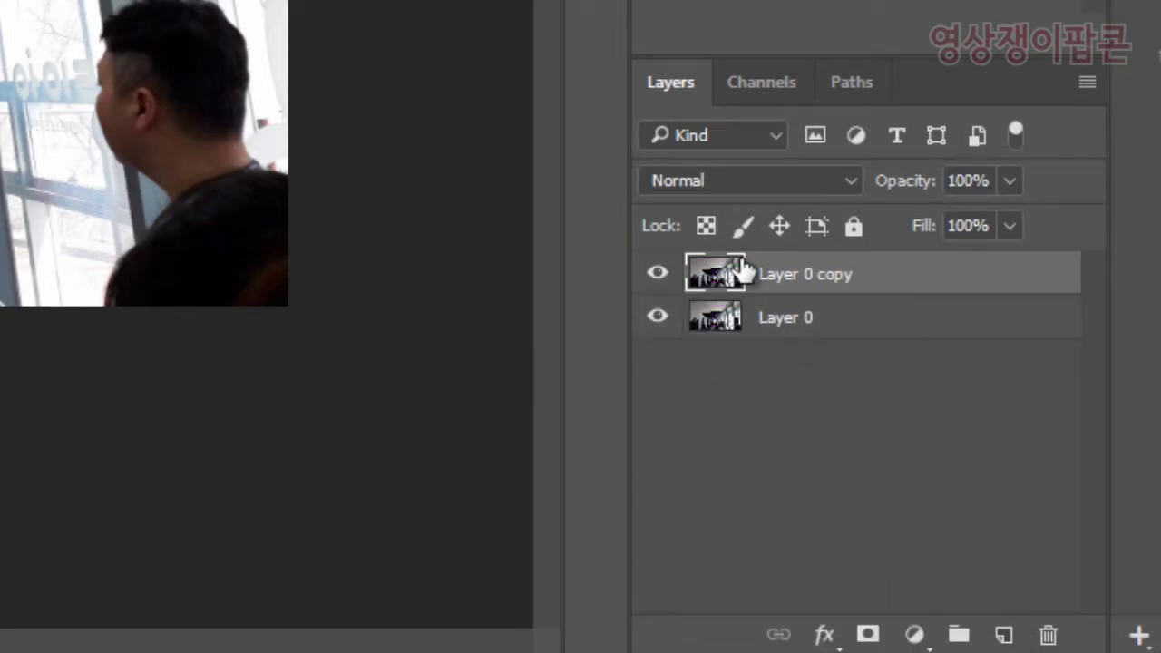
left_click(801, 317)
left_click(843, 278)
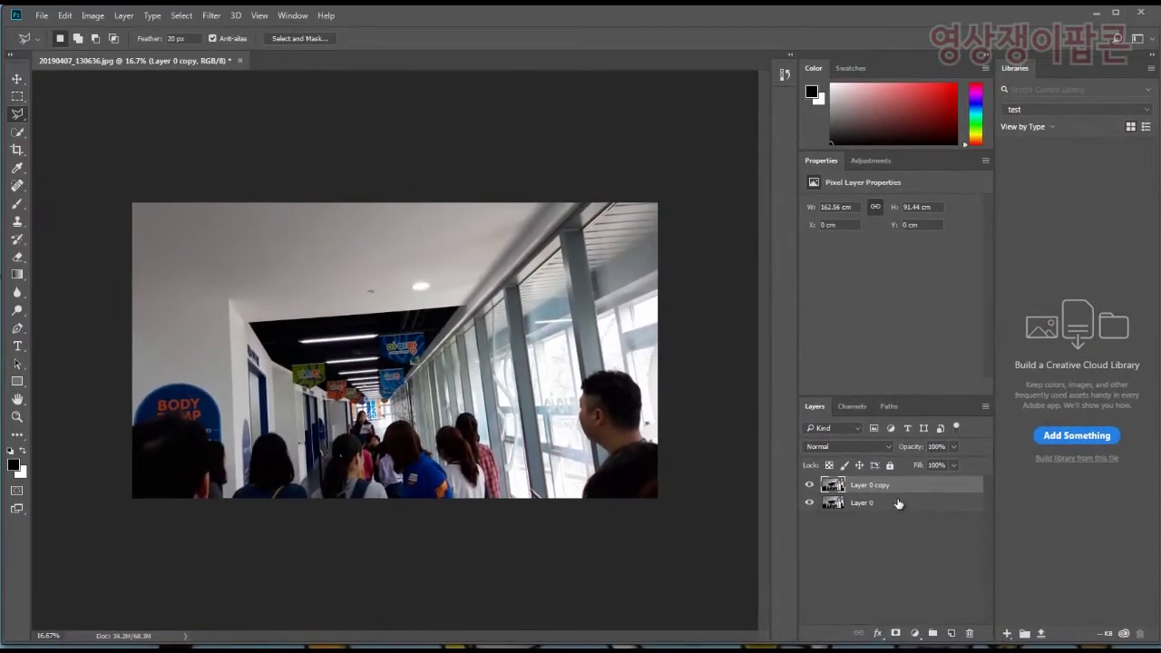
left_click(898, 503)
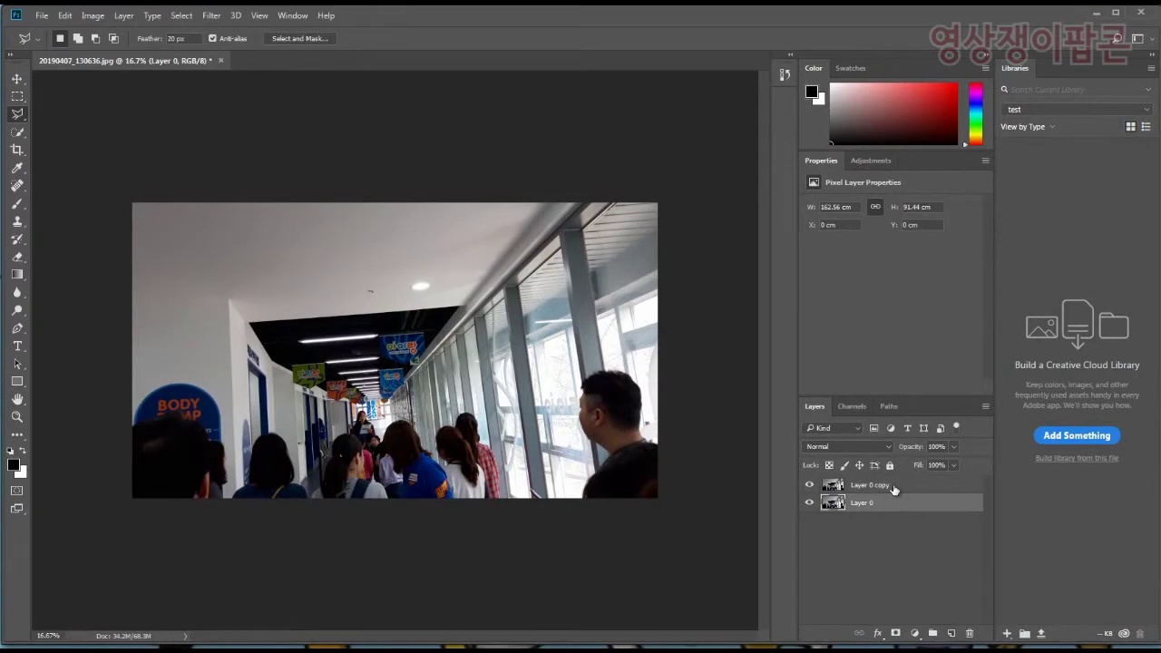
left_click(895, 486)
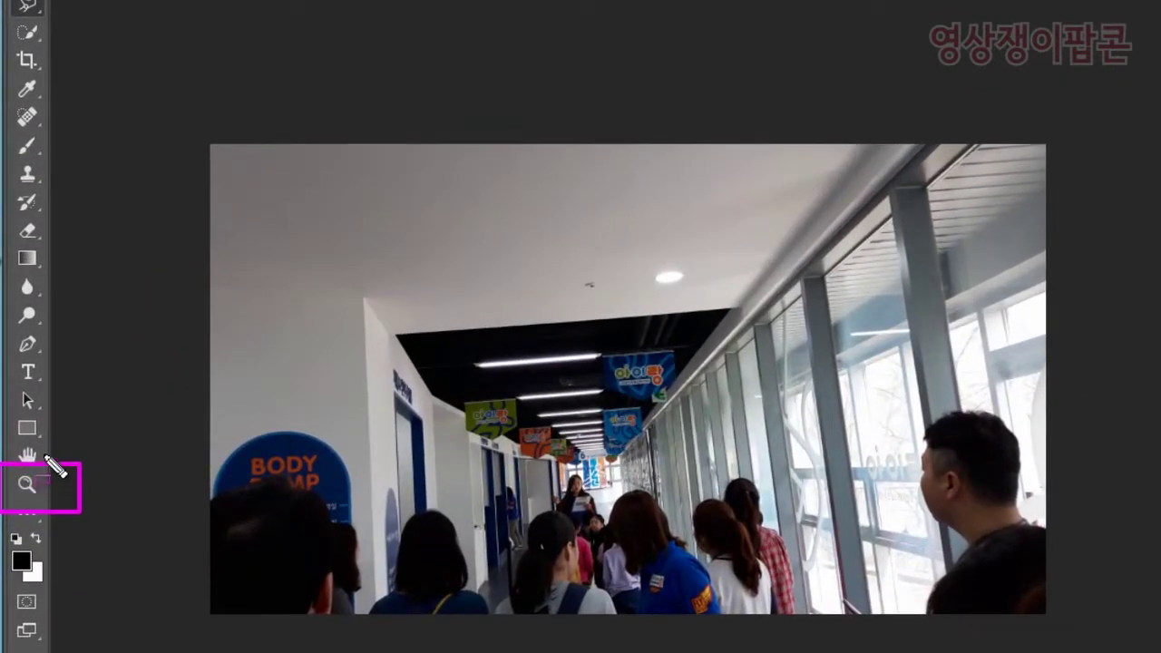
Zoom in to 66.7% on the woman standing at the far end of the corridor
left_click_drag(105, 472, 2, 434)
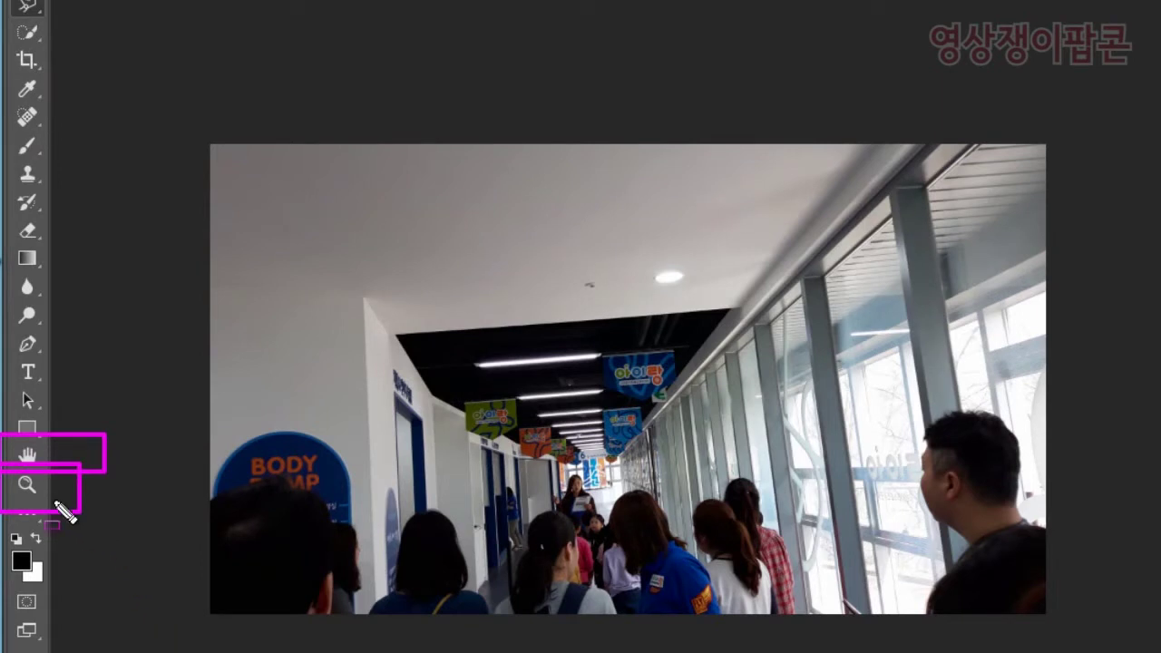
key("Escape")
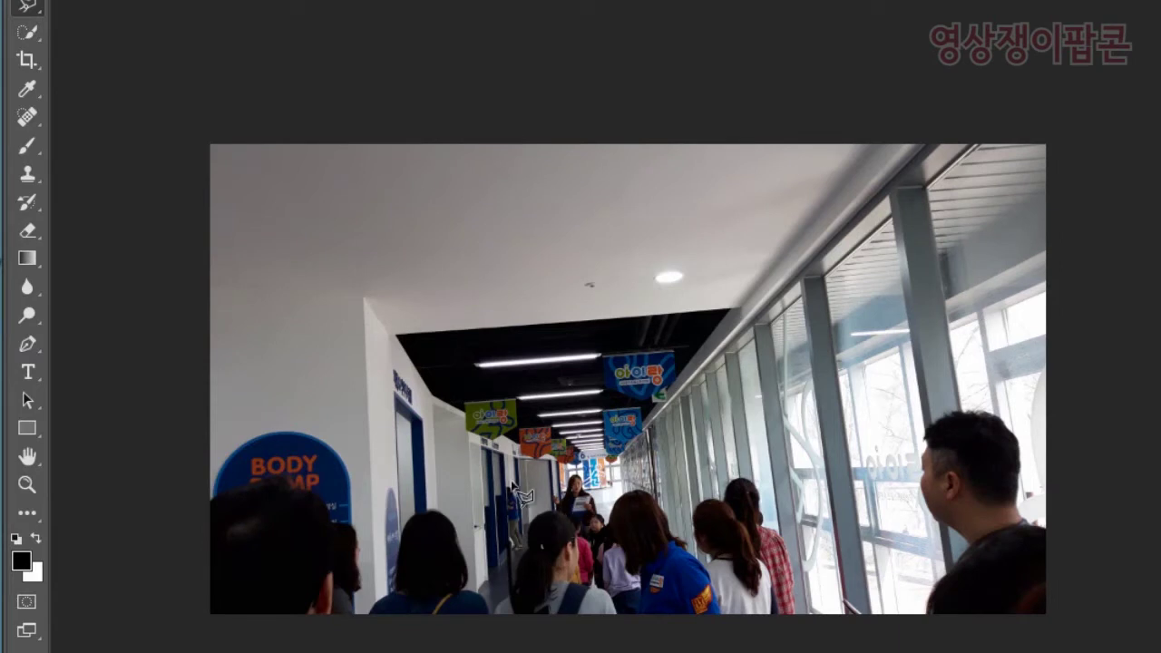
left_click(34, 481)
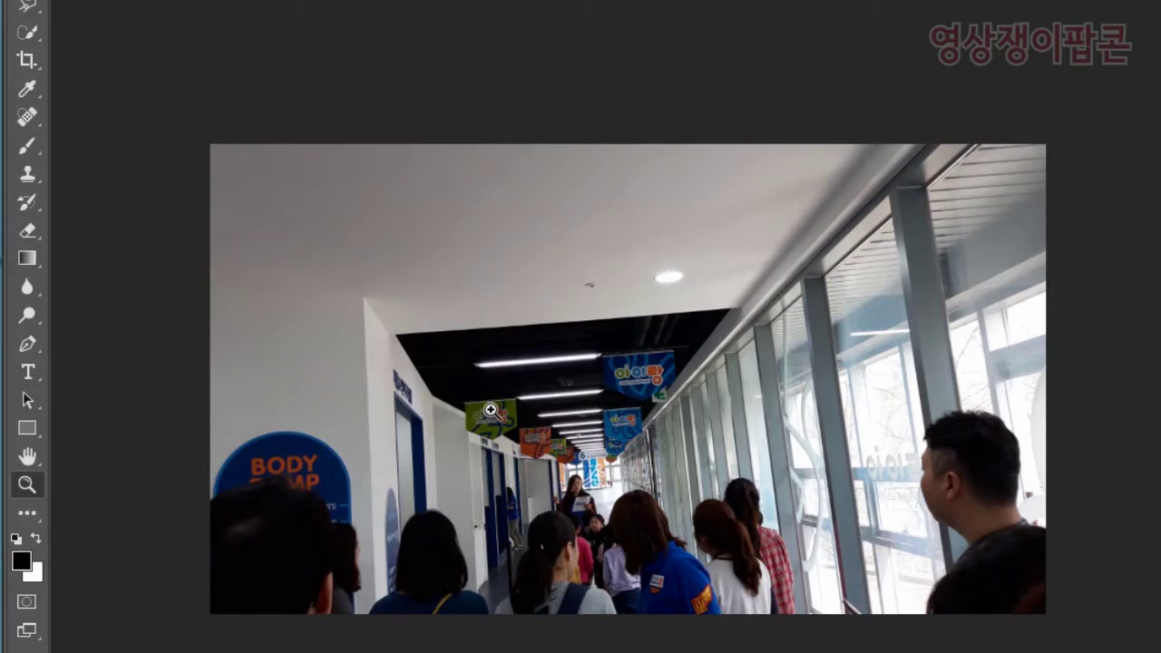
left_click(589, 500)
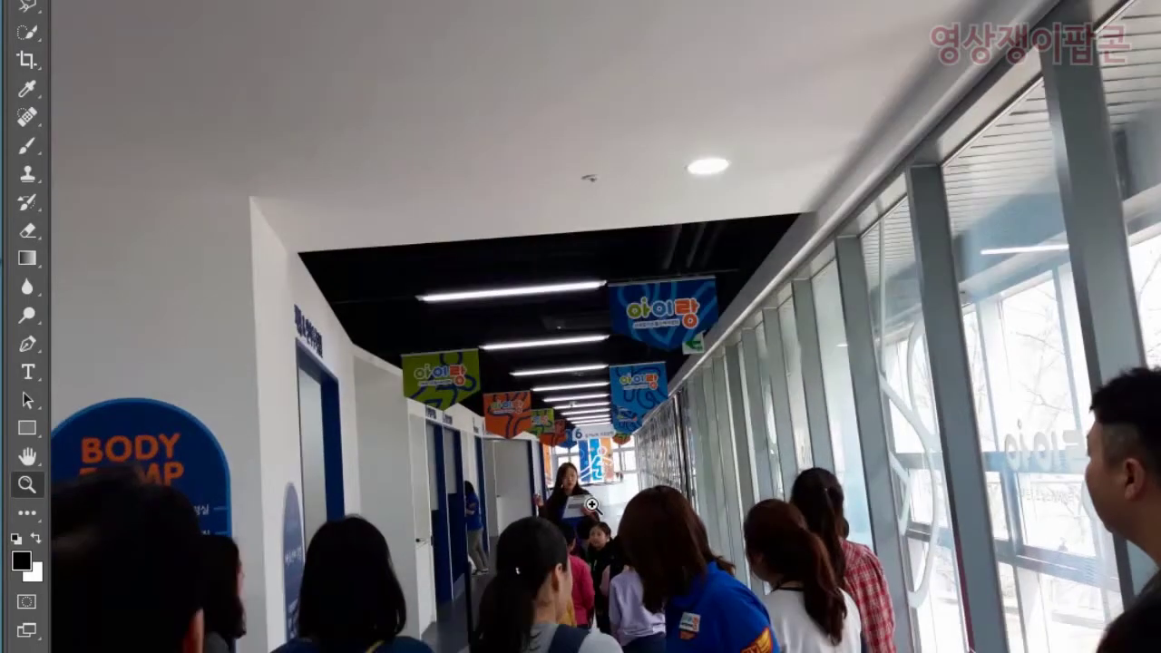
left_click(590, 500)
left_click(589, 500)
left_click(590, 500)
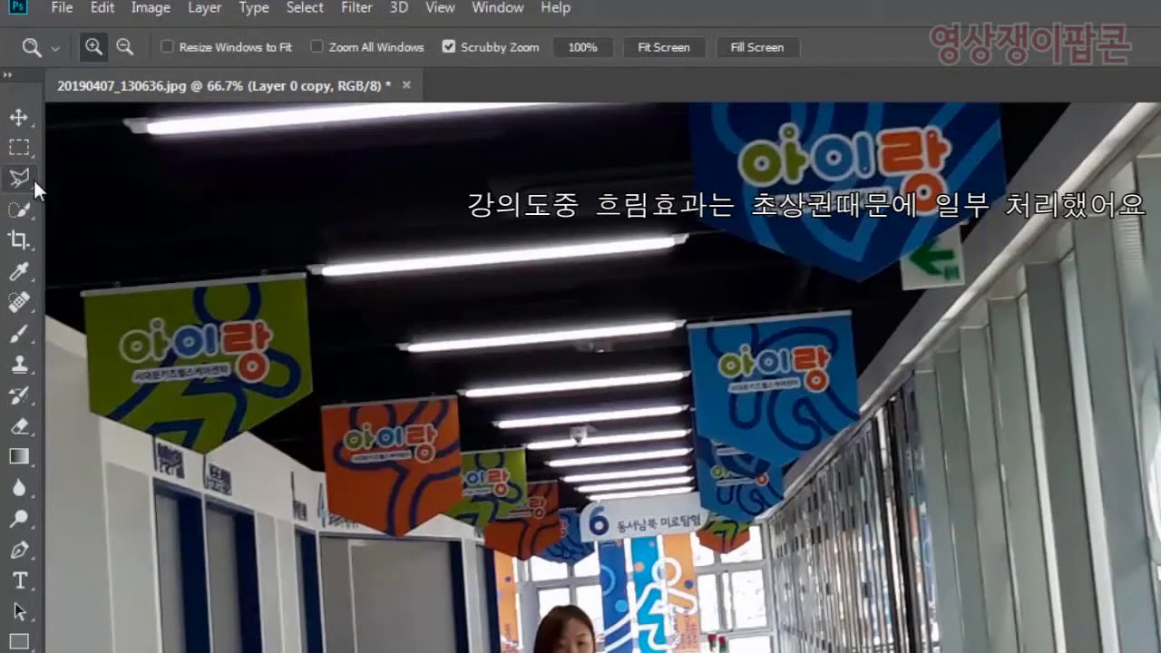
left_click(36, 185)
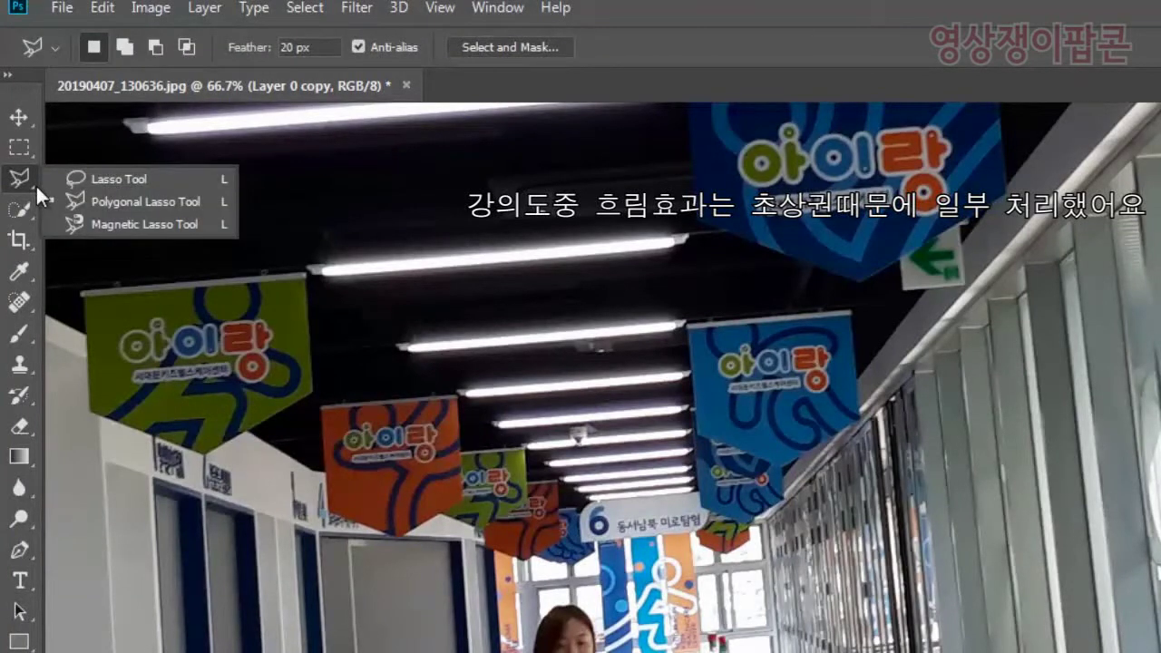
left_click(272, 280)
left_click(194, 227)
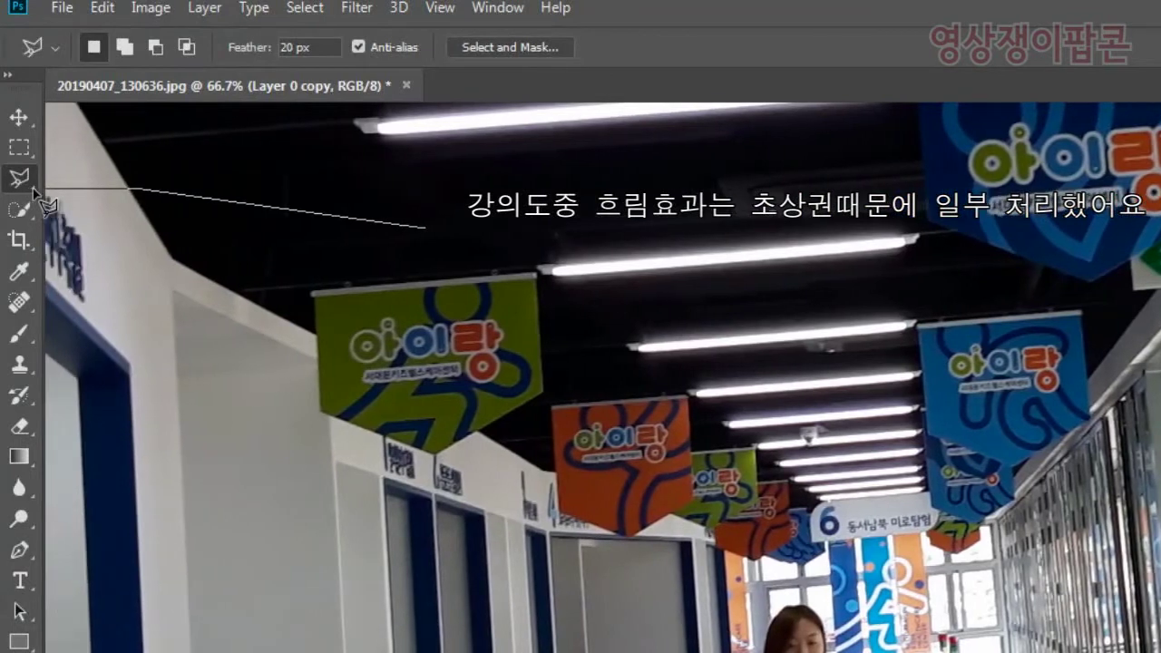
key("Return")
key("Return")
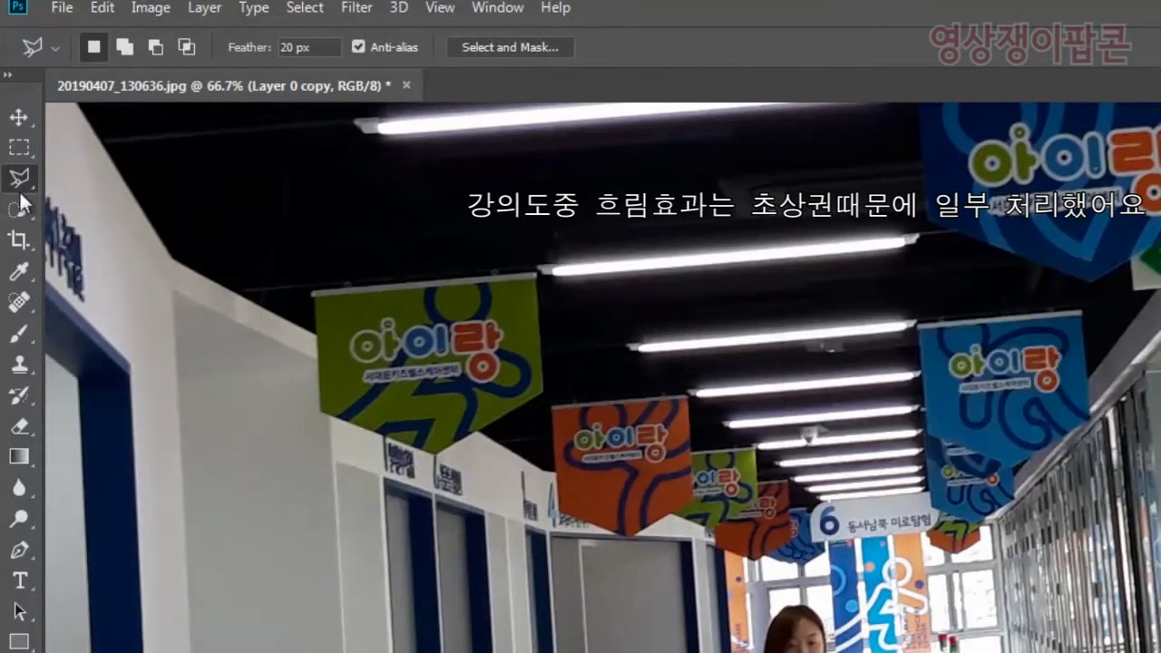
Review the three lasso variants: Lasso Tool, Polygonal Lasso Tool and Magnetic Lasso Tool
right_click(30, 184)
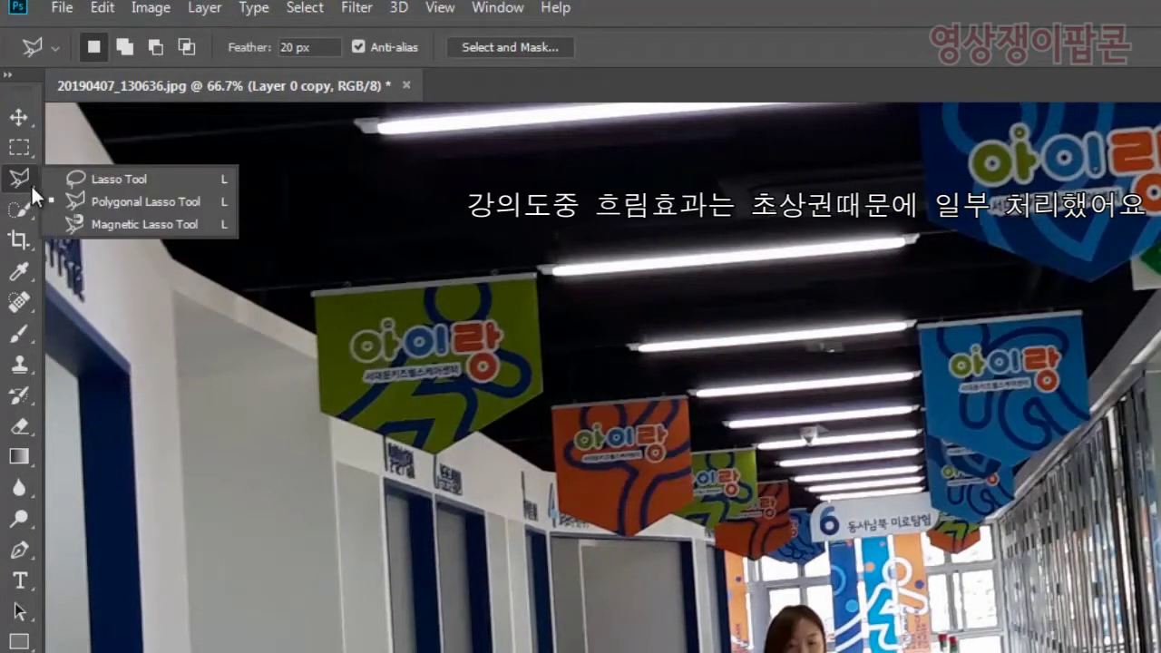
left_click_drag(277, 263, 2, 140)
left_click(172, 220)
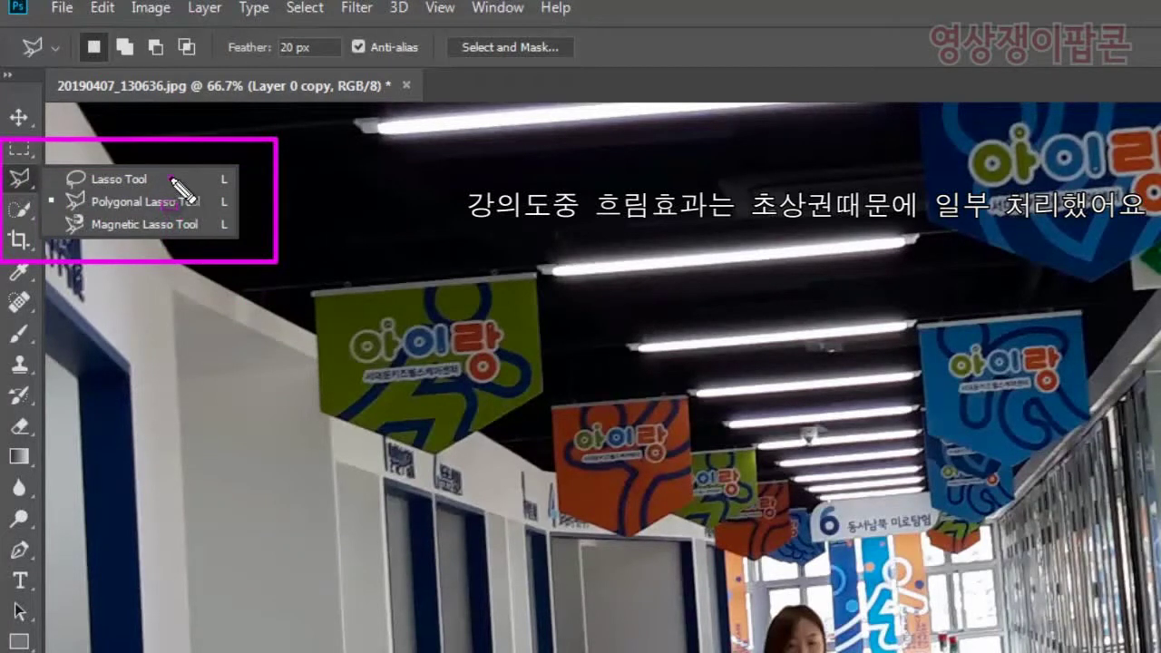
left_click(218, 201)
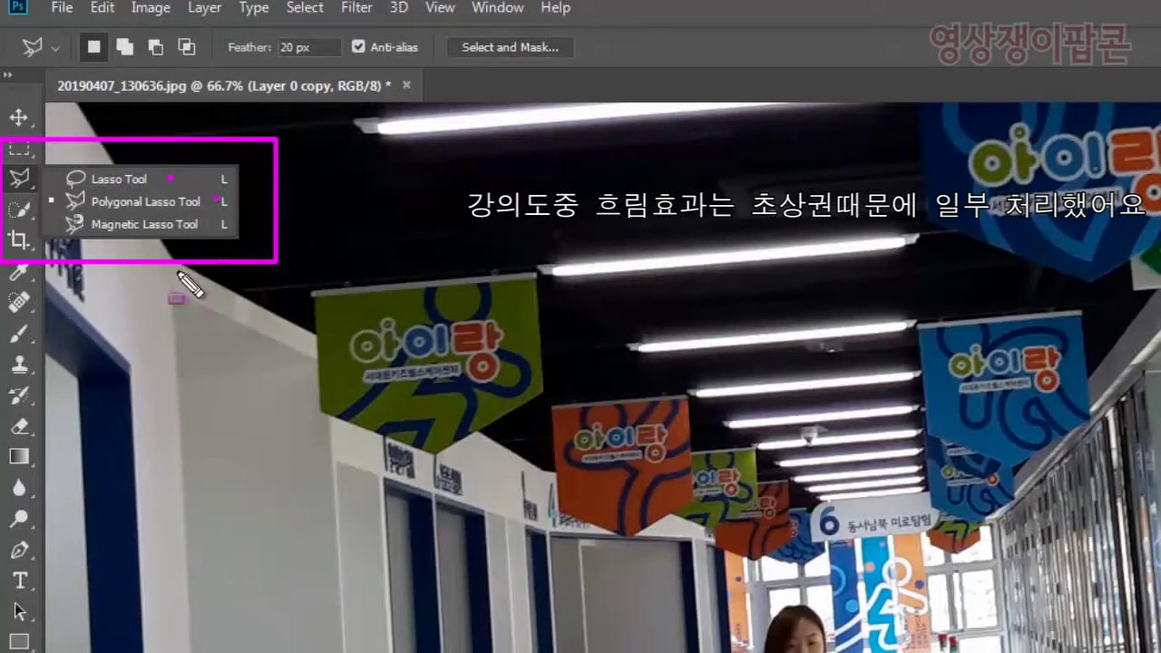
left_click(210, 224)
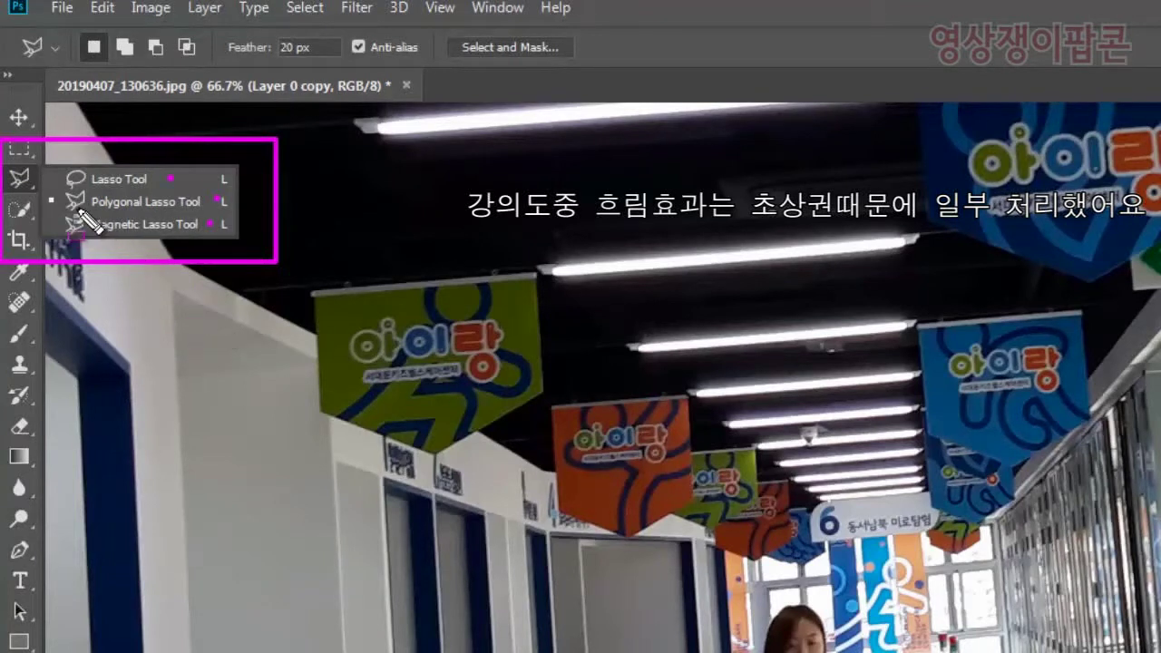
left_click_drag(77, 211, 216, 210)
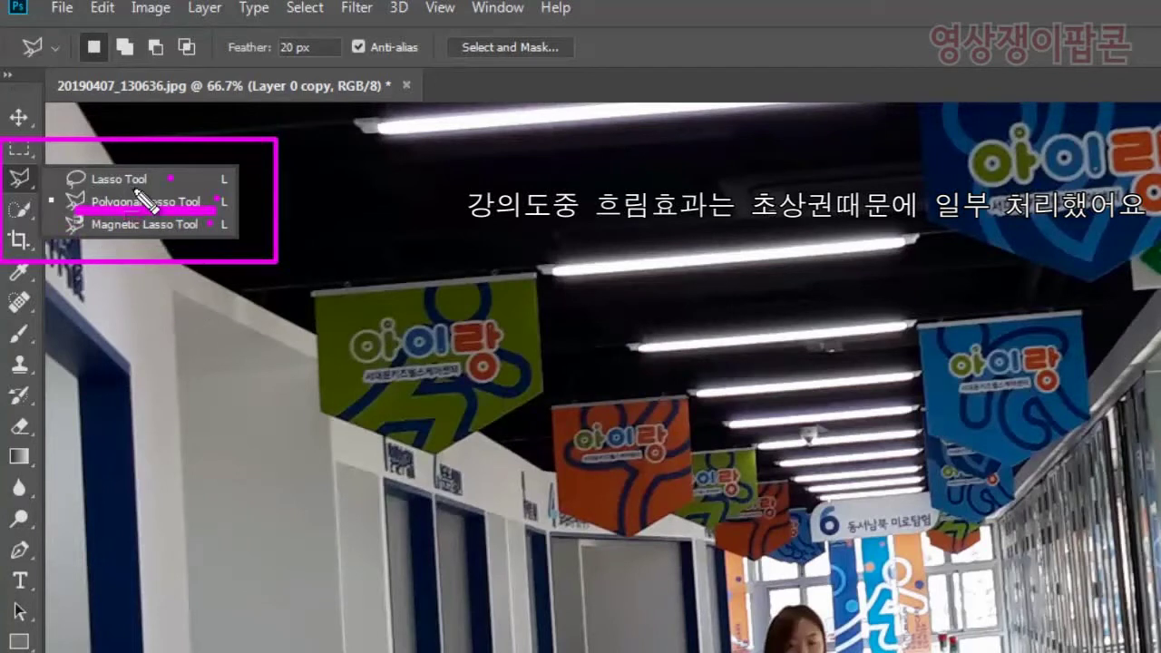
key("Escape")
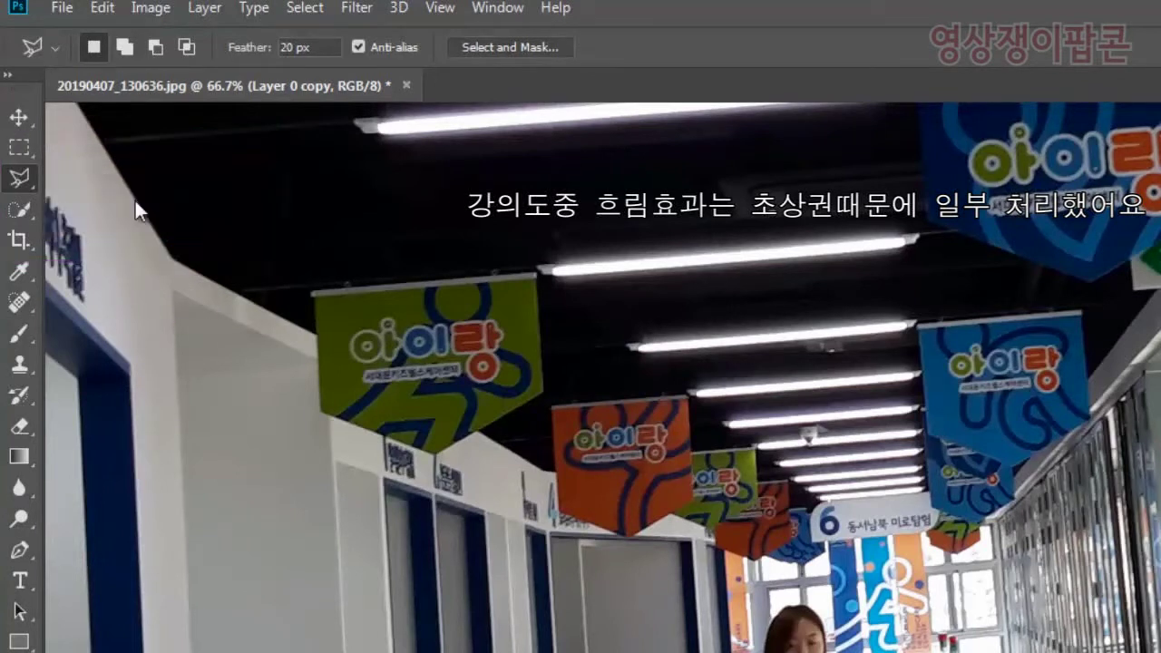
Draw a freehand selection with the Lasso Tool around the head of the woman holding the clipboard
right_click(32, 185)
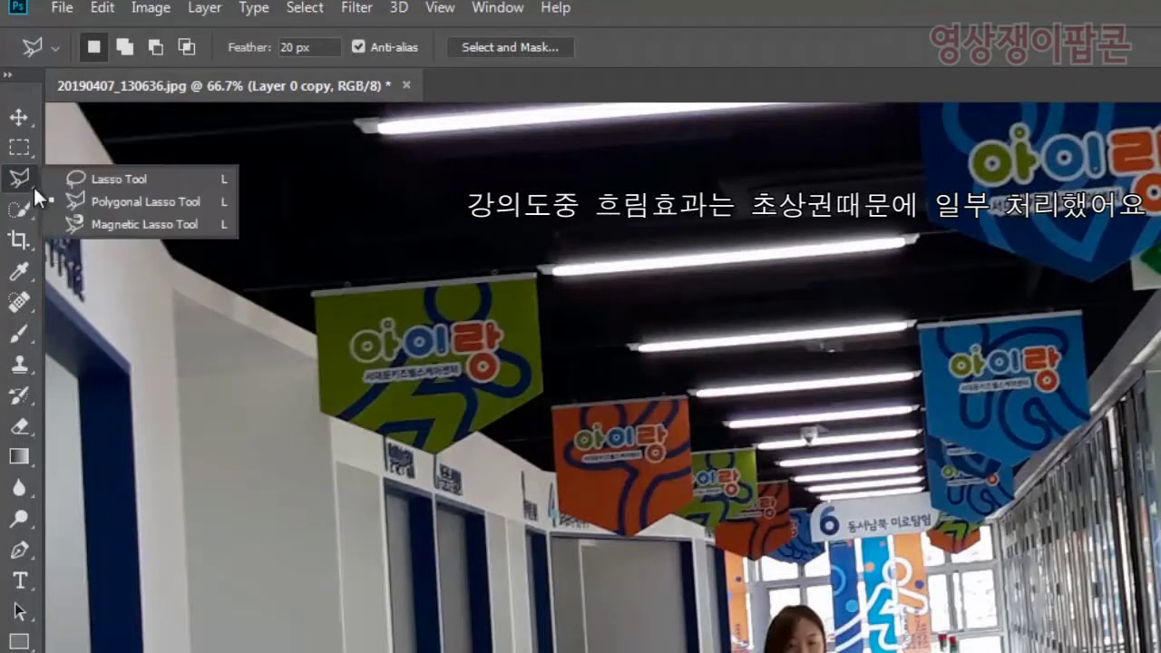
left_click(122, 180)
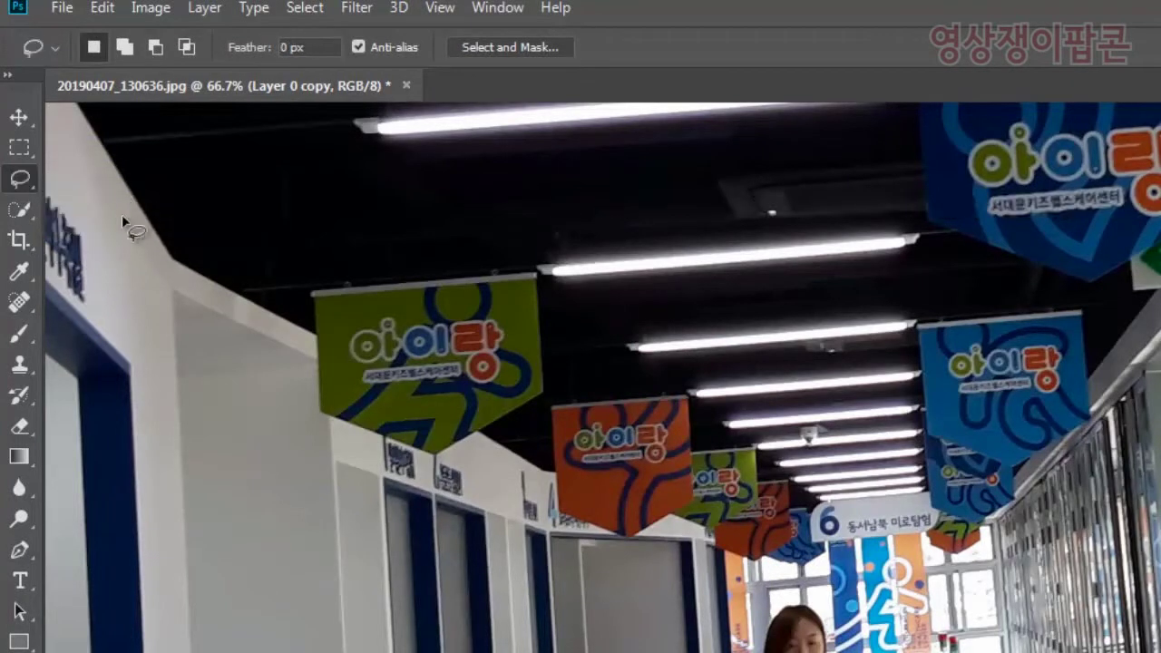
right_click(31, 184)
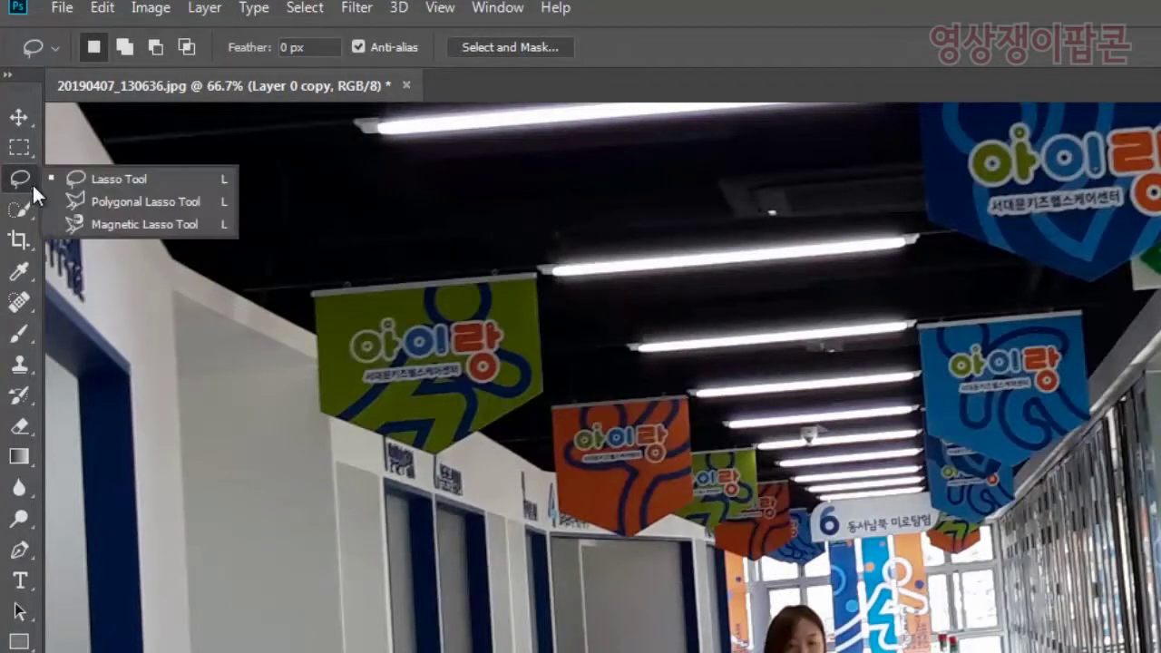
left_click(171, 196)
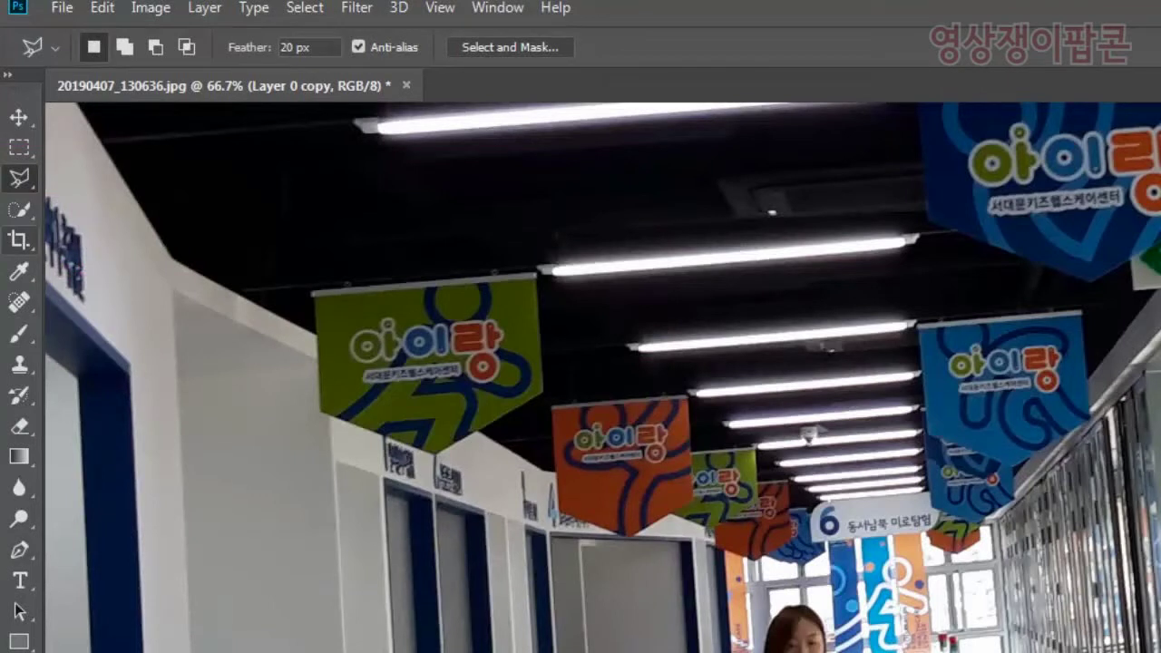
right_click(35, 181)
left_click(83, 179)
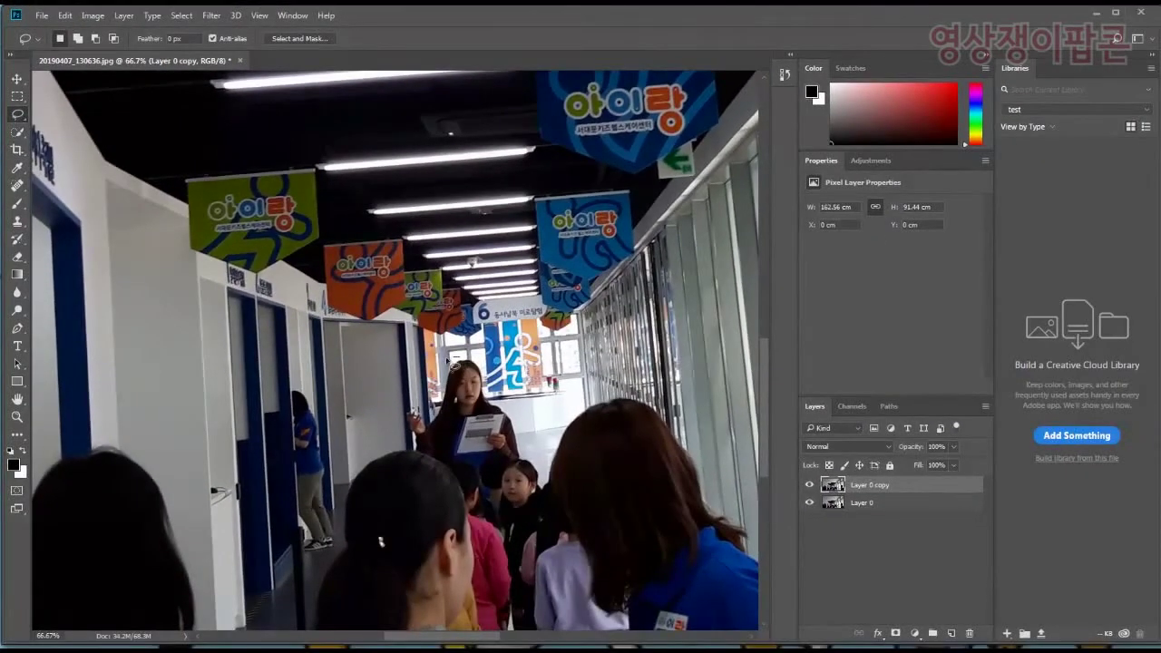
mouse_move(450, 362)
left_mouse_down()
mouse_move(438, 392)
mouse_move(458, 420)
mouse_move(499, 408)
left_mouse_up()
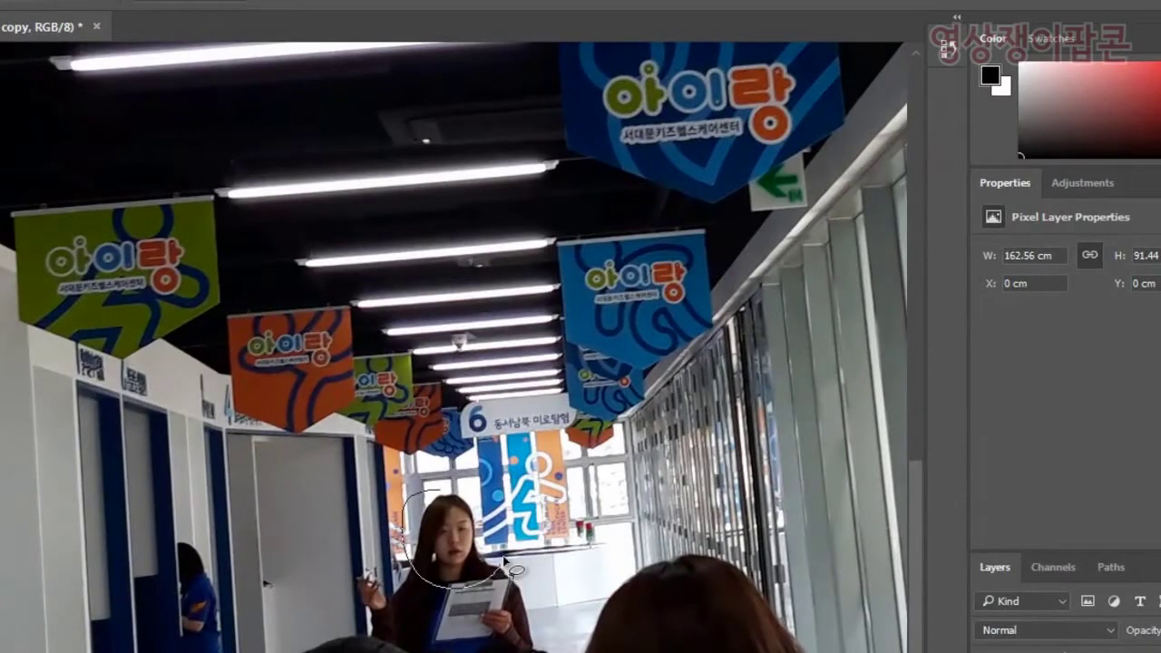
left_click_drag(505, 562, 500, 524)
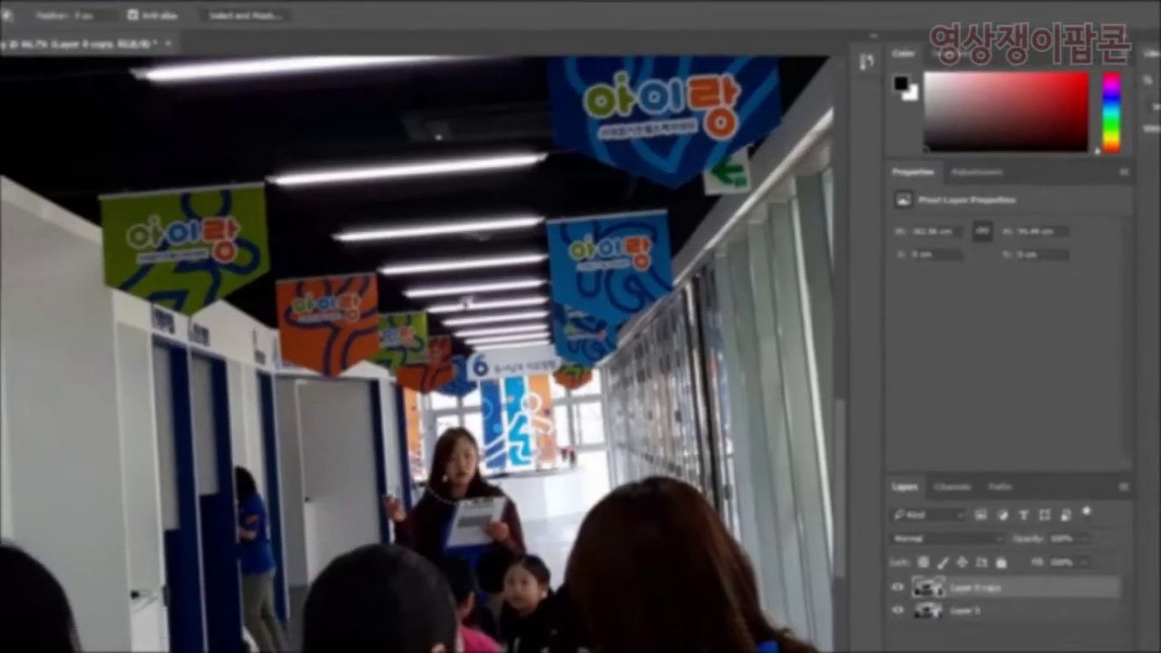
Outline the head of the woman with the clipboard using the Polygonal Lasso Tool
right_click(16, 114)
left_click(70, 129)
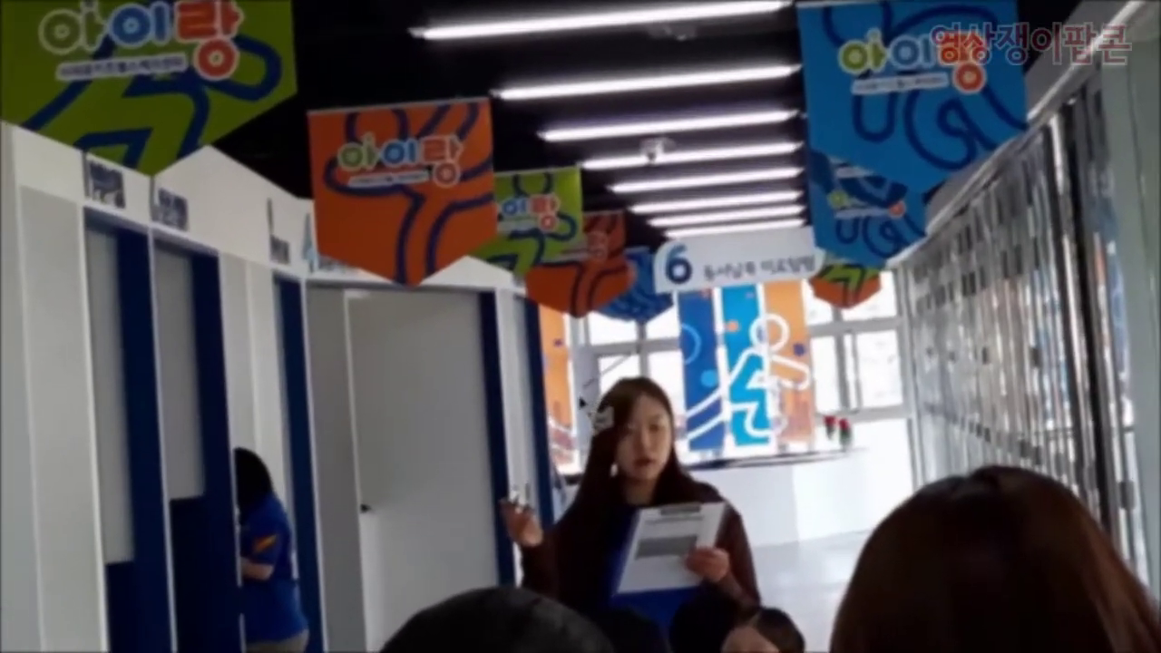
left_click(466, 347)
left_click(437, 369)
mouse_move(649, 522)
left_mouse_down()
mouse_move(680, 533)
mouse_move(753, 524)
mouse_move(732, 398)
mouse_move(715, 367)
mouse_move(676, 349)
left_mouse_up()
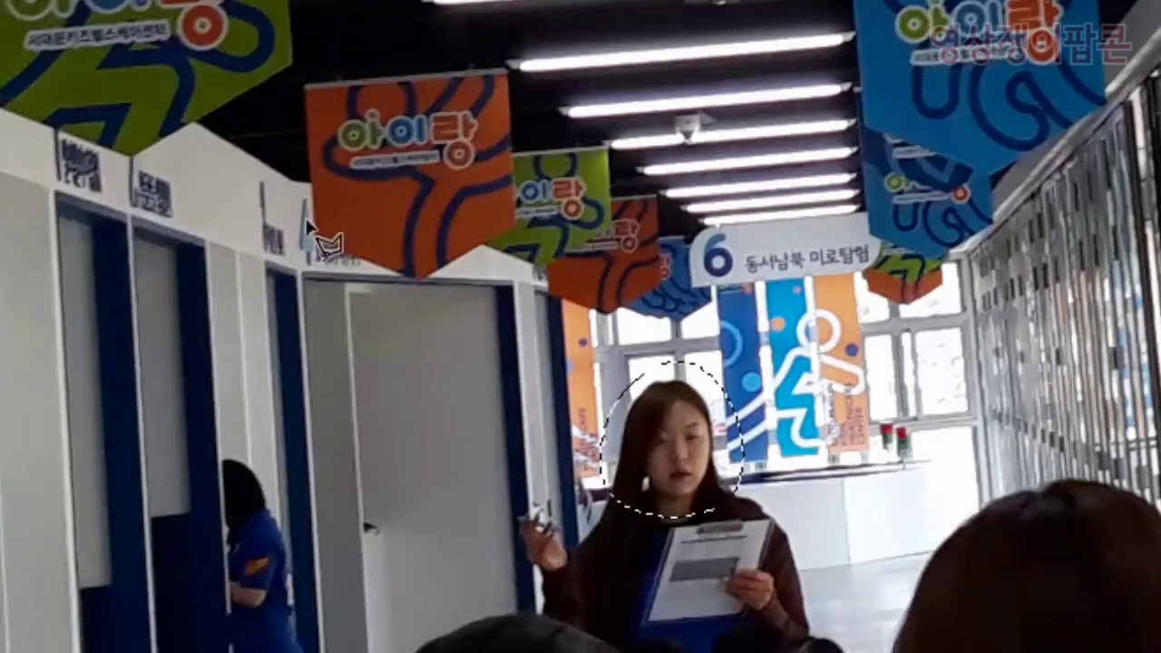
Outline the hanging orange banner with the Polygonal Lasso Tool, following its corners at a 20 px feather
left_click(308, 107)
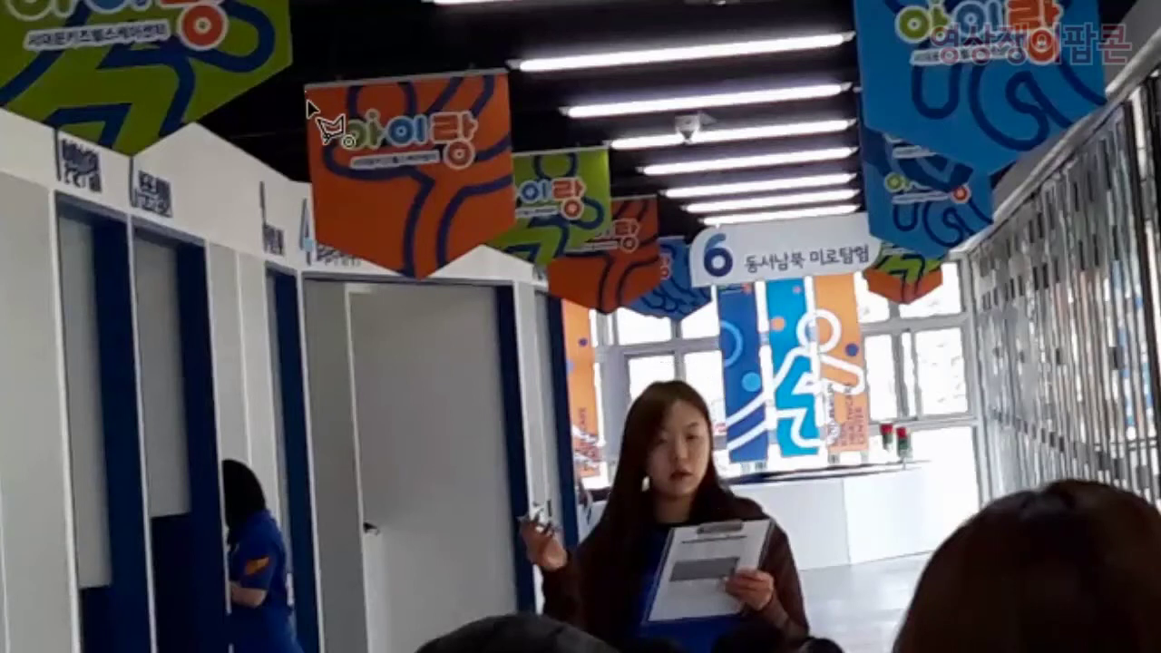
left_click(314, 222)
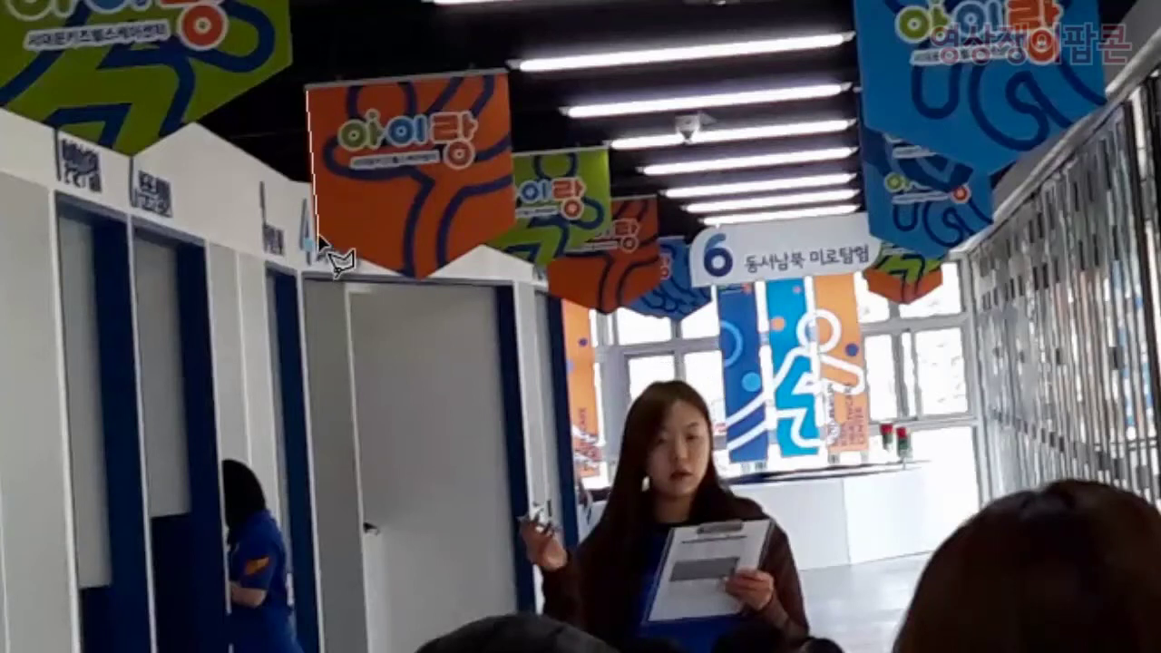
left_click(418, 274)
left_click(517, 222)
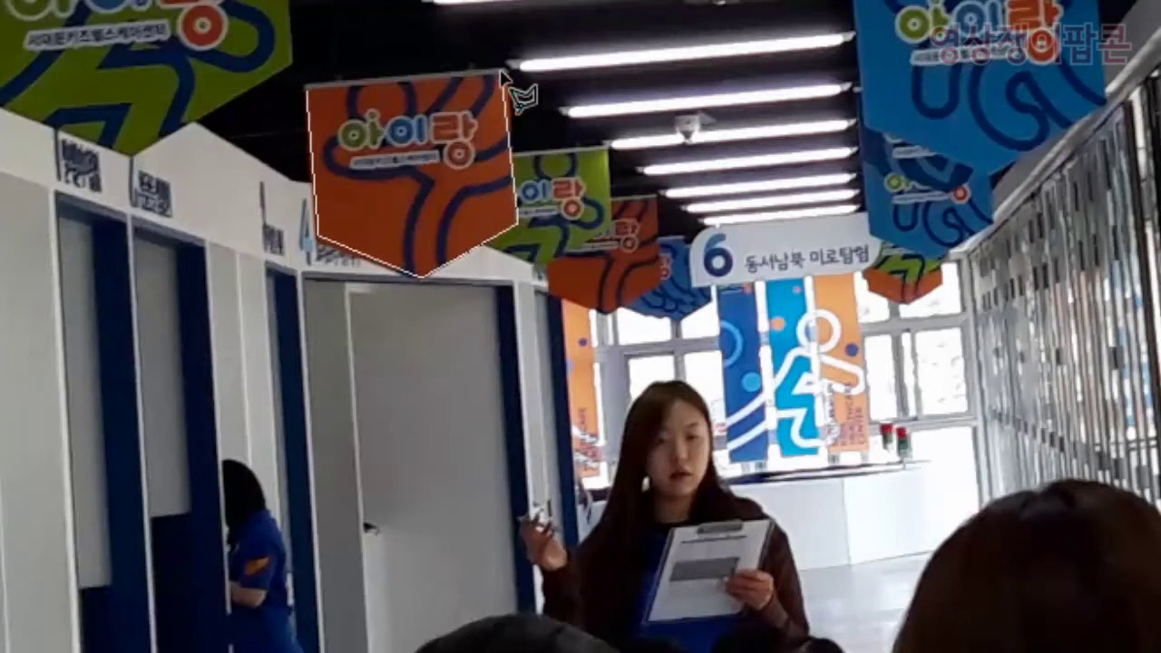
left_click(508, 70)
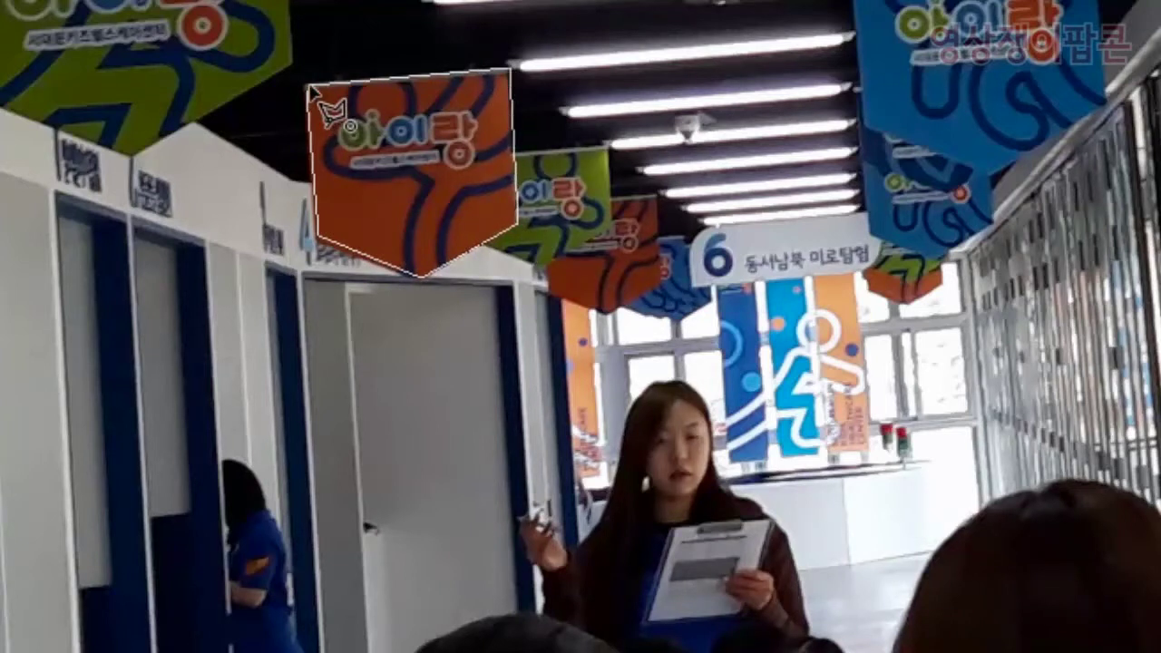
left_click(309, 85)
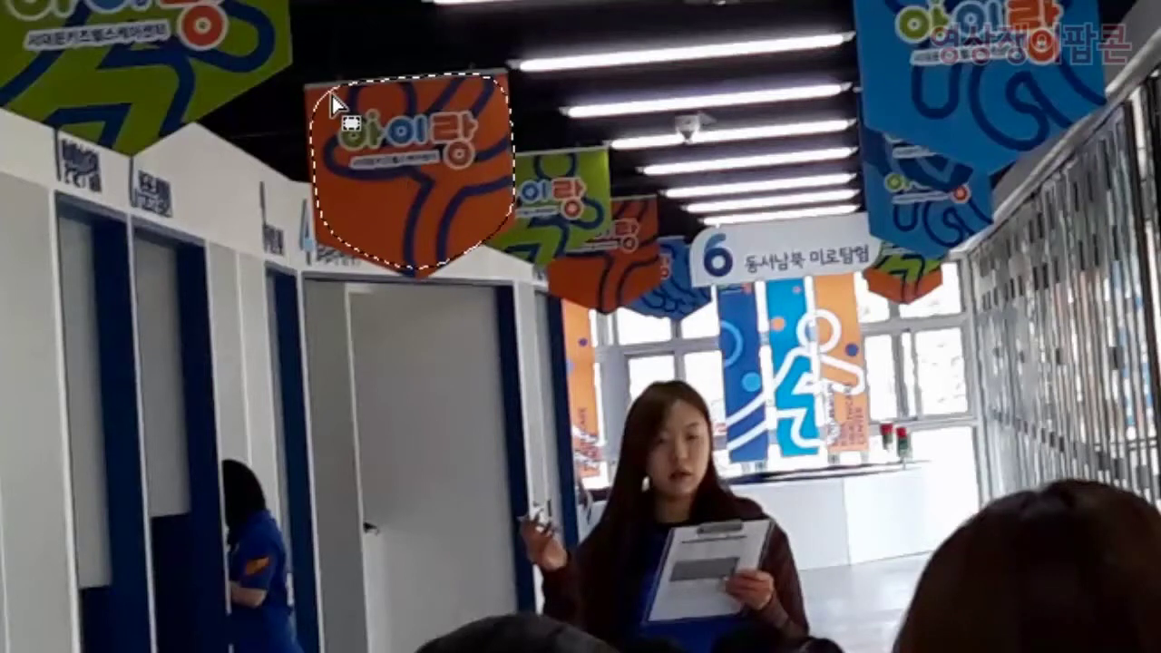
Set the Polygonal Lasso Tool's feather to 10 px and clear the selection around the orange banner
left_click_drag(217, 5, 424, 168)
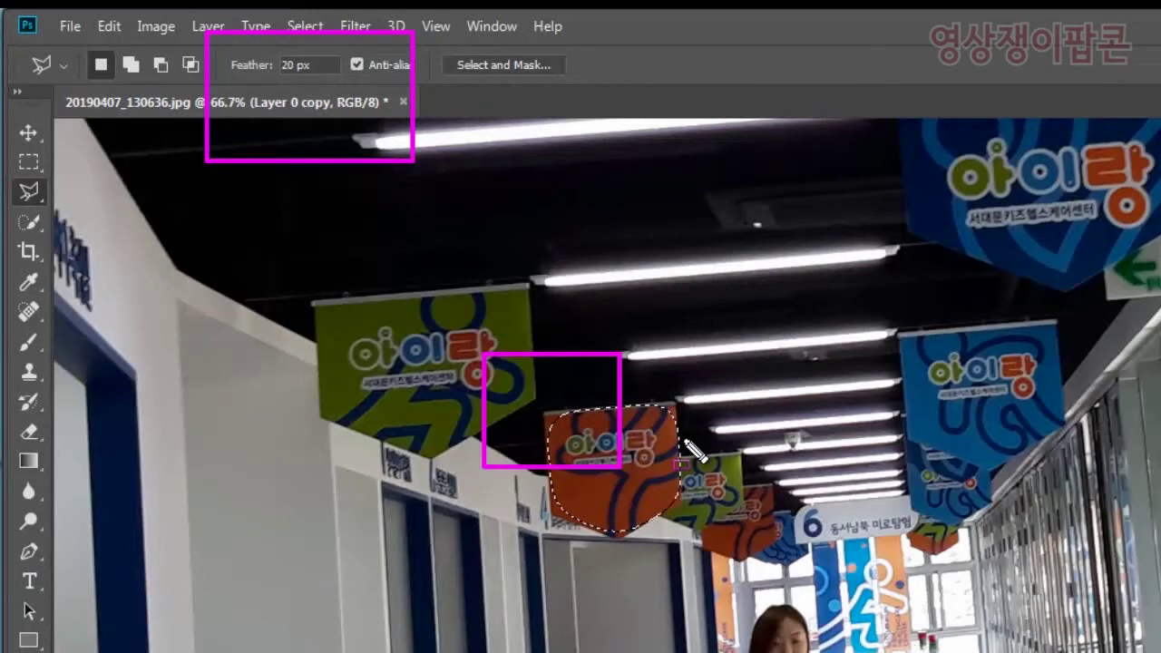
key("Escape")
key("ctrl+d")
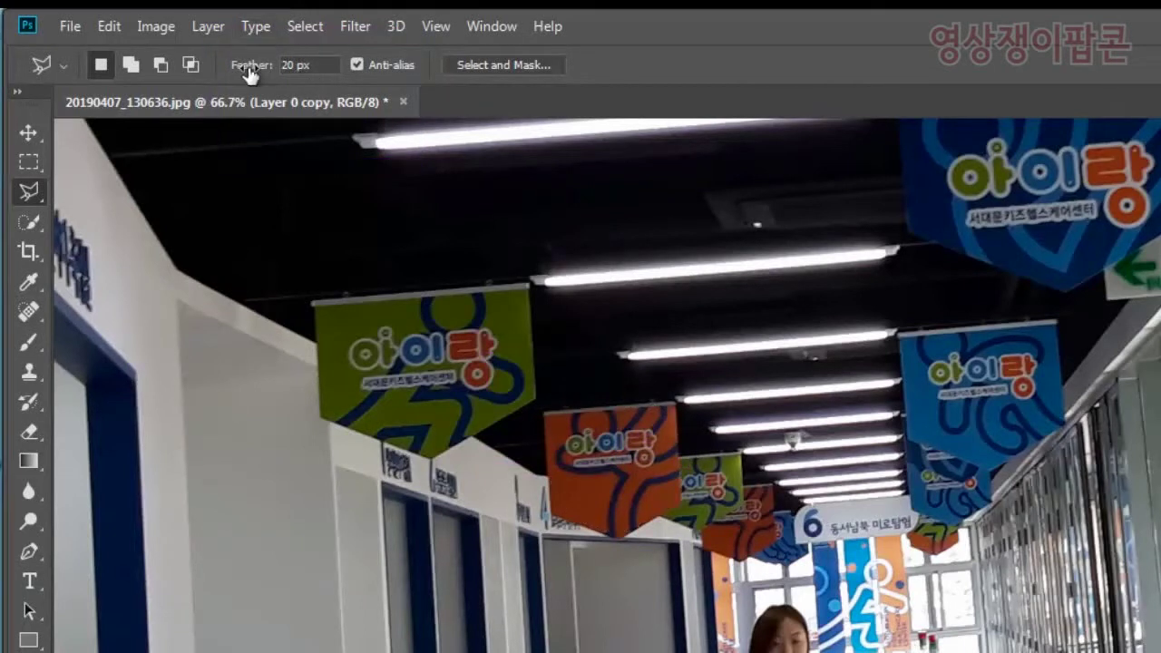
key("ctrl+shift+d")
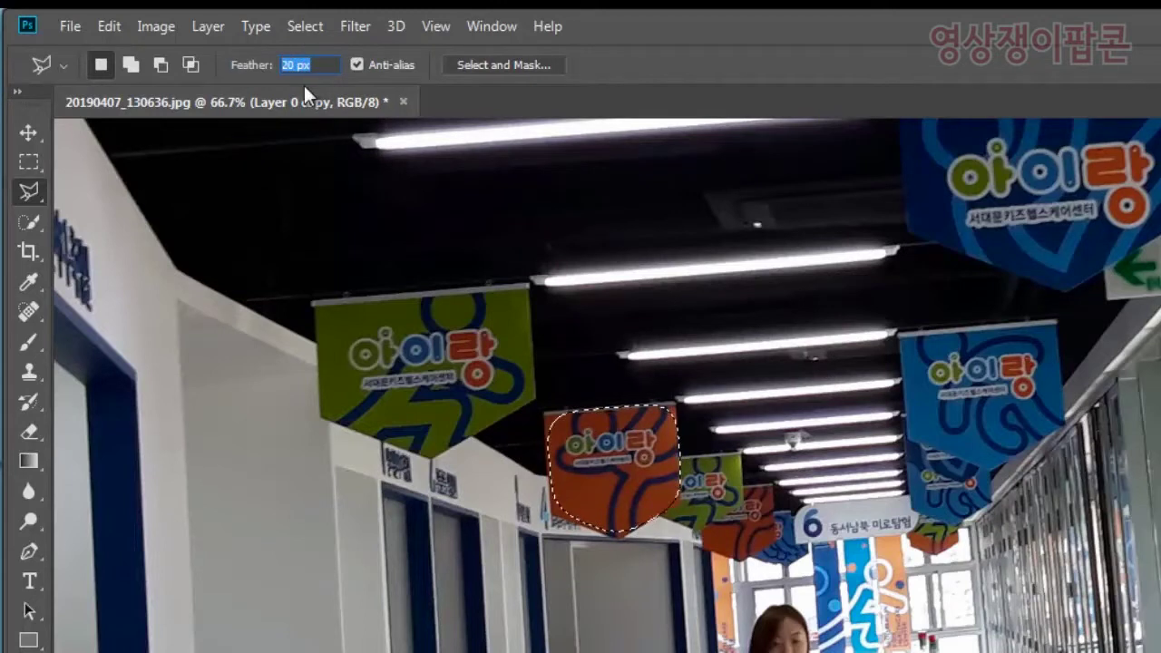
type("10")
key("Return")
key("ctrl+d")
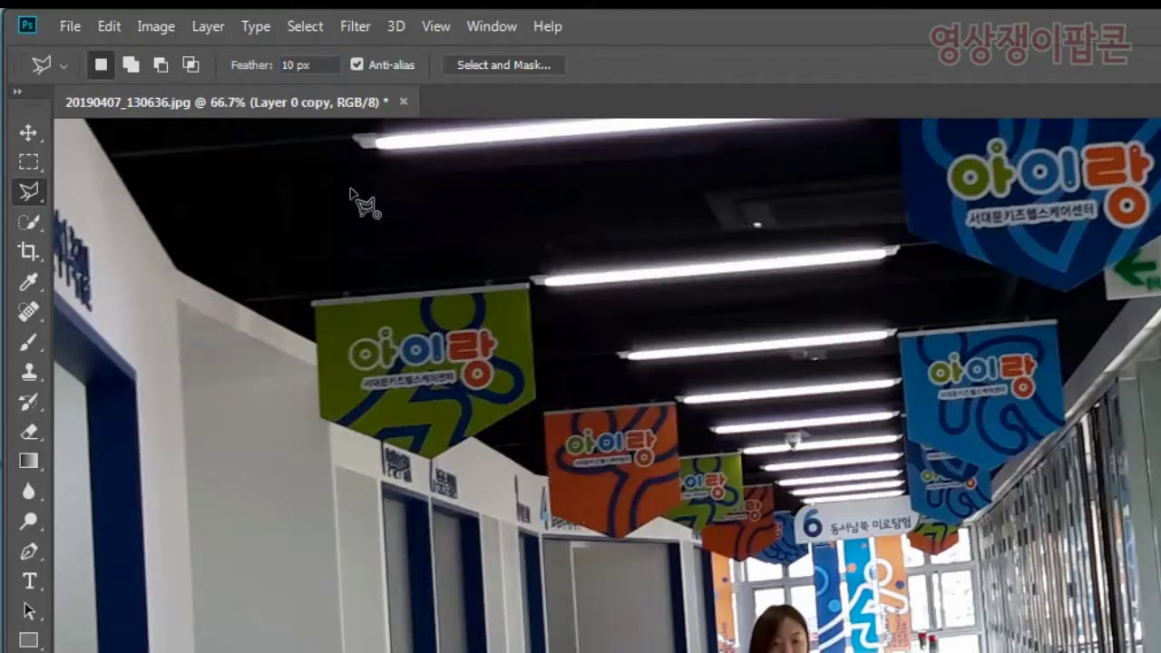
Outline the orange banner again with the Polygonal Lasso Tool at the 10 px feather
left_click(376, 214)
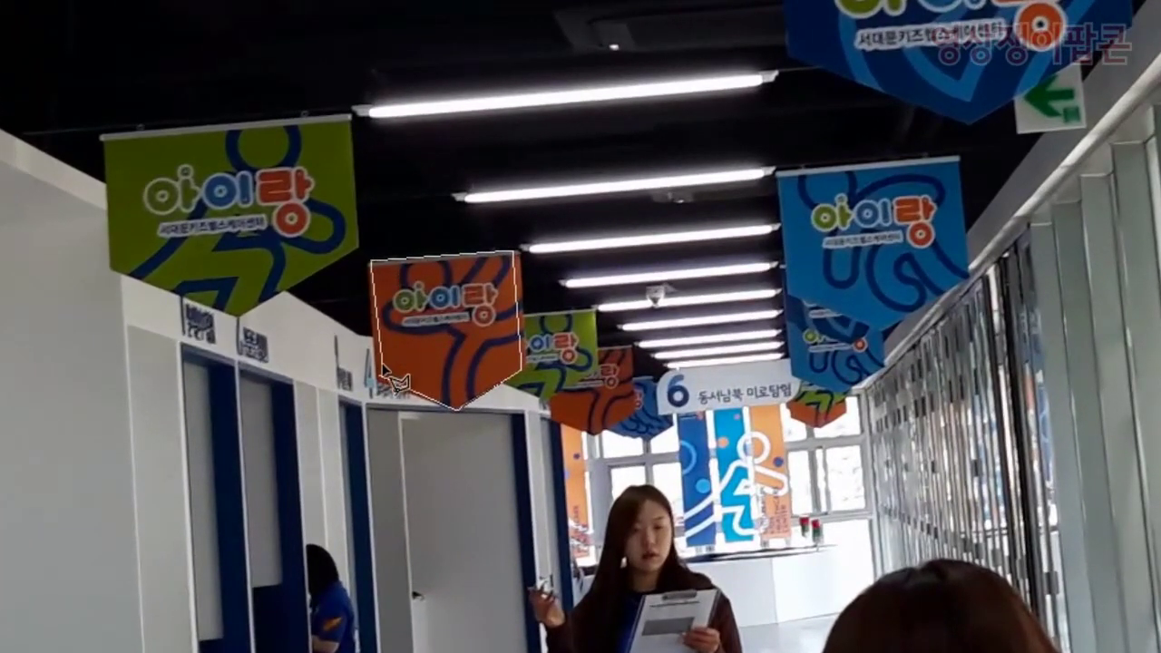
double_click(399, 390)
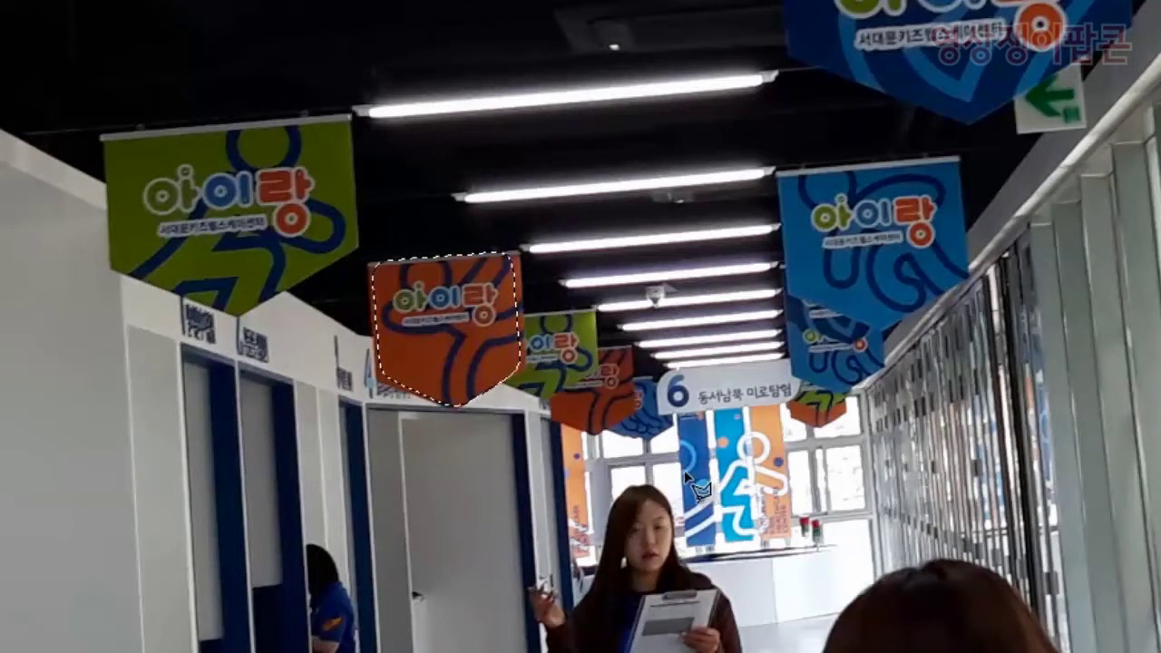
Replace the banner selection with a polygonal outline around the head of the woman holding the clipboard
left_click(608, 493)
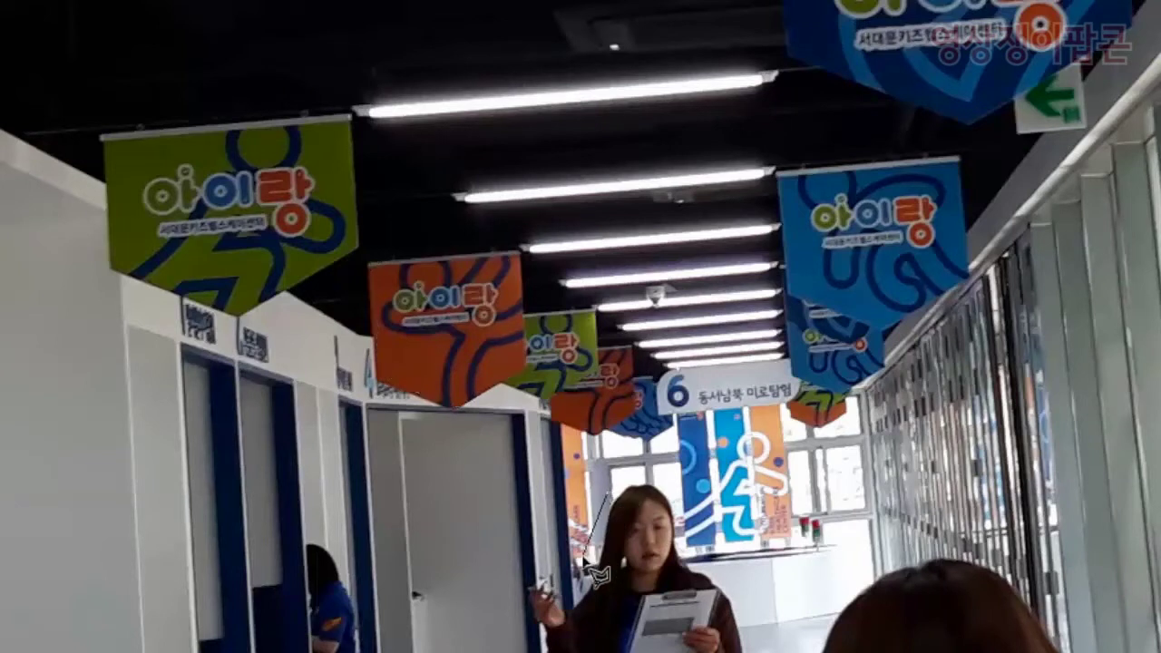
left_click(584, 560)
left_click(622, 595)
left_click(700, 580)
left_click(687, 490)
left_click(665, 466)
left_click(619, 467)
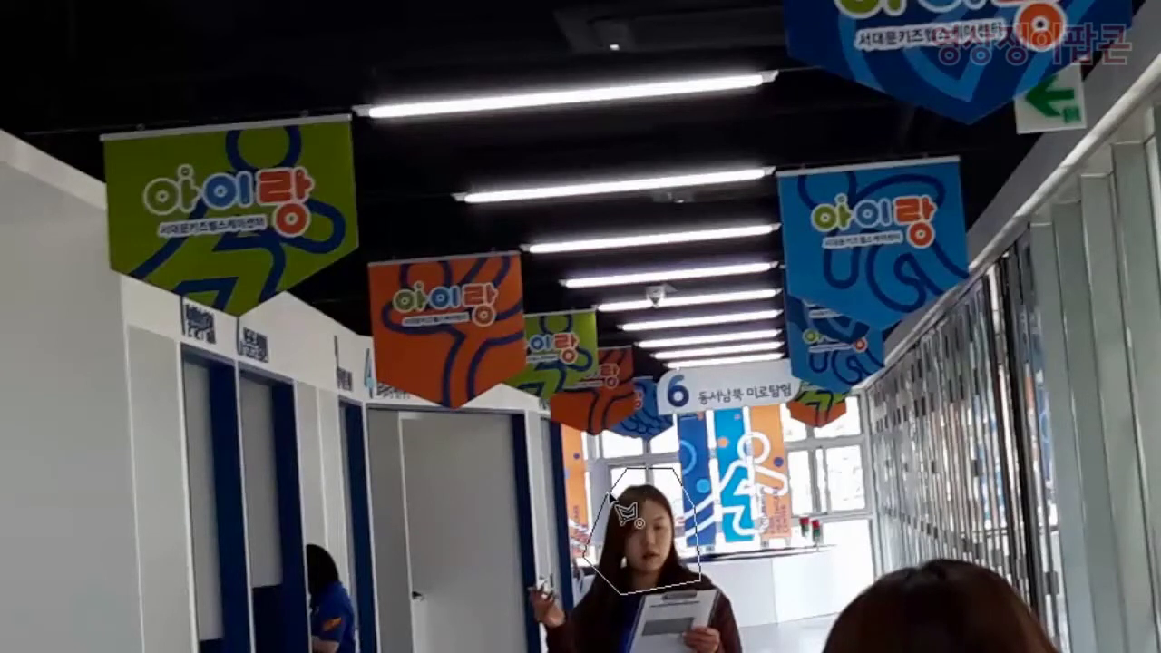
left_click(610, 495)
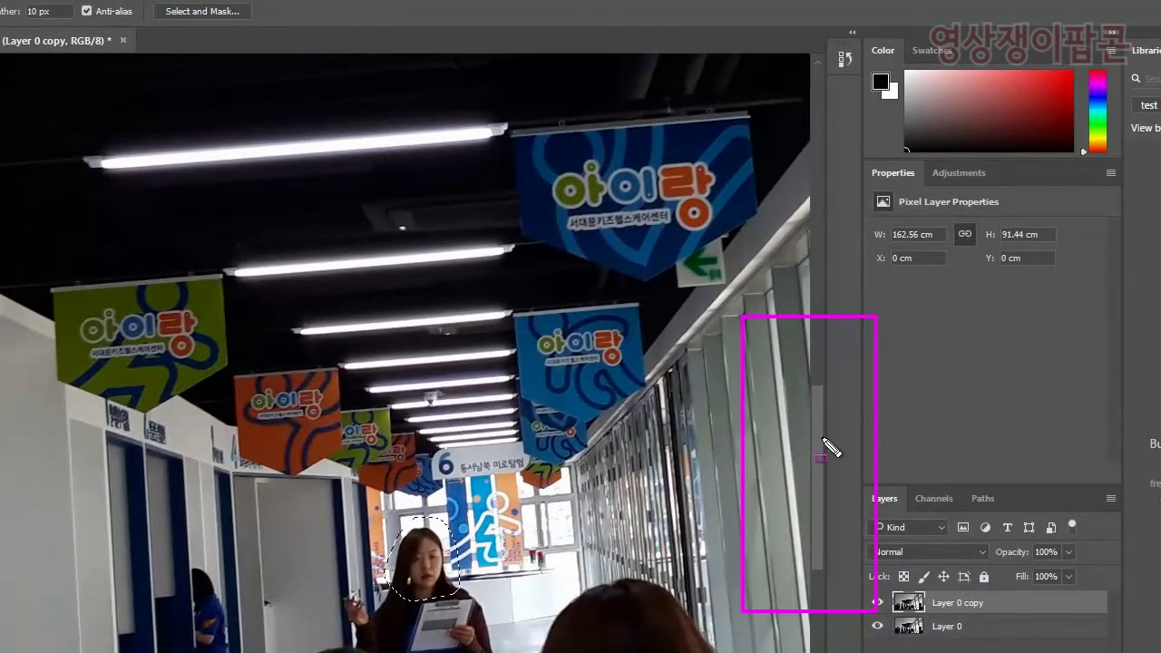
Check the lasso's subtract-from-selection and add-to-selection modes on the woman's head selection
key("ctrl+d")
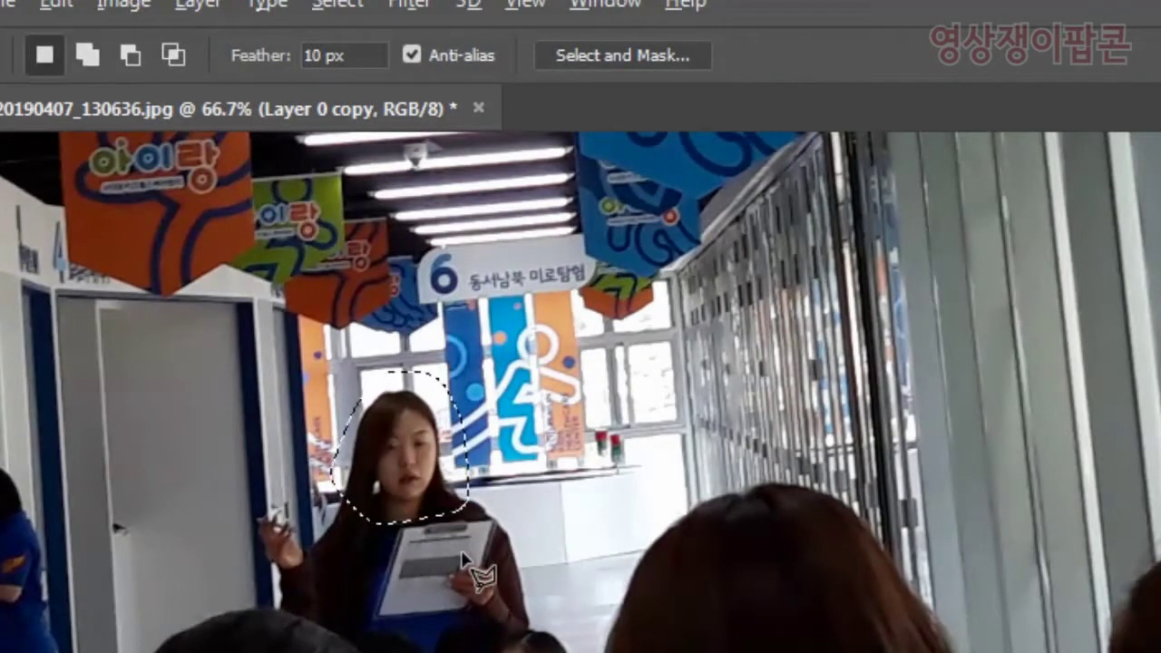
key("alt")
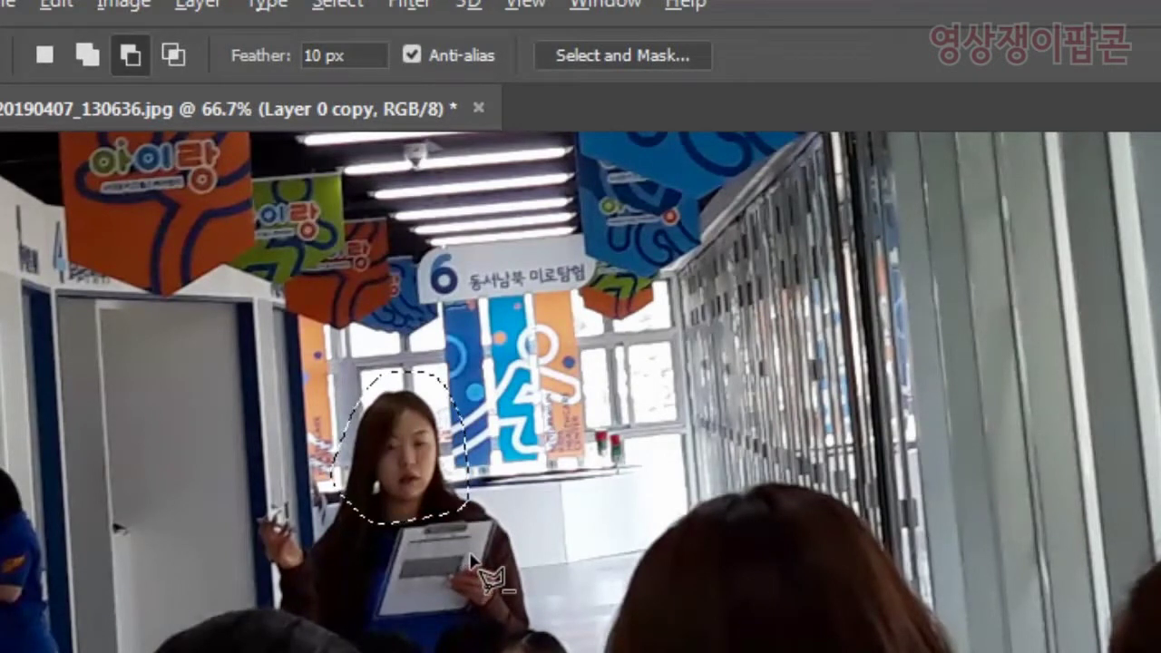
key("shift")
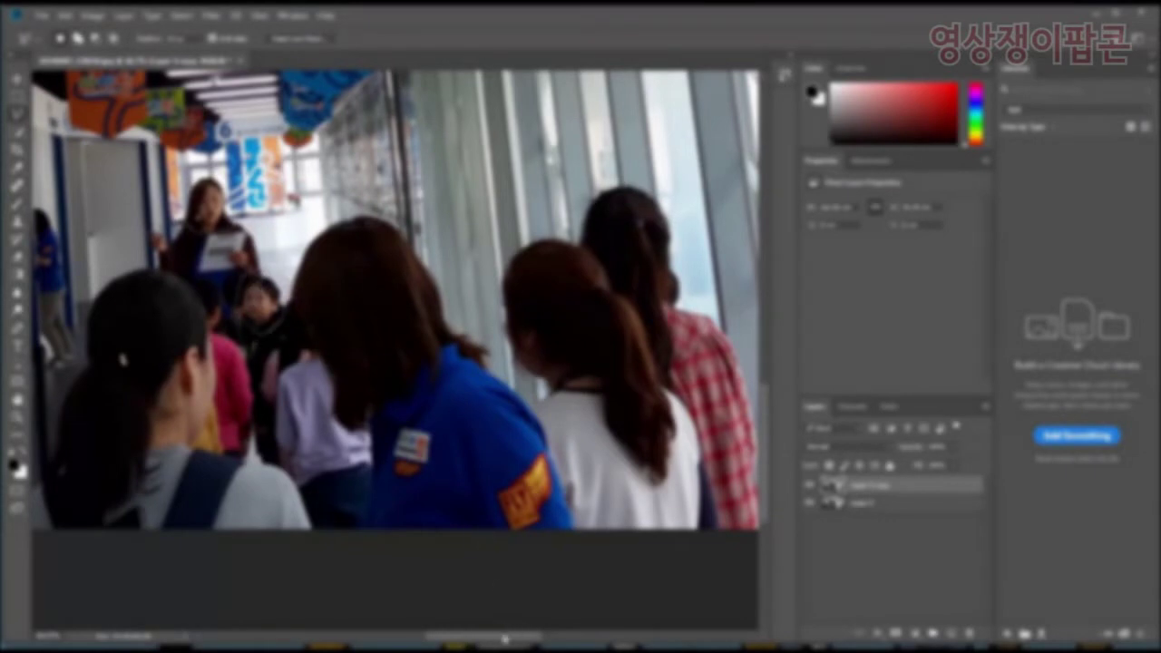
Add a polygonal outline around the head of the man by the windows to the existing selection
left_click_drag(504, 637, 624, 626)
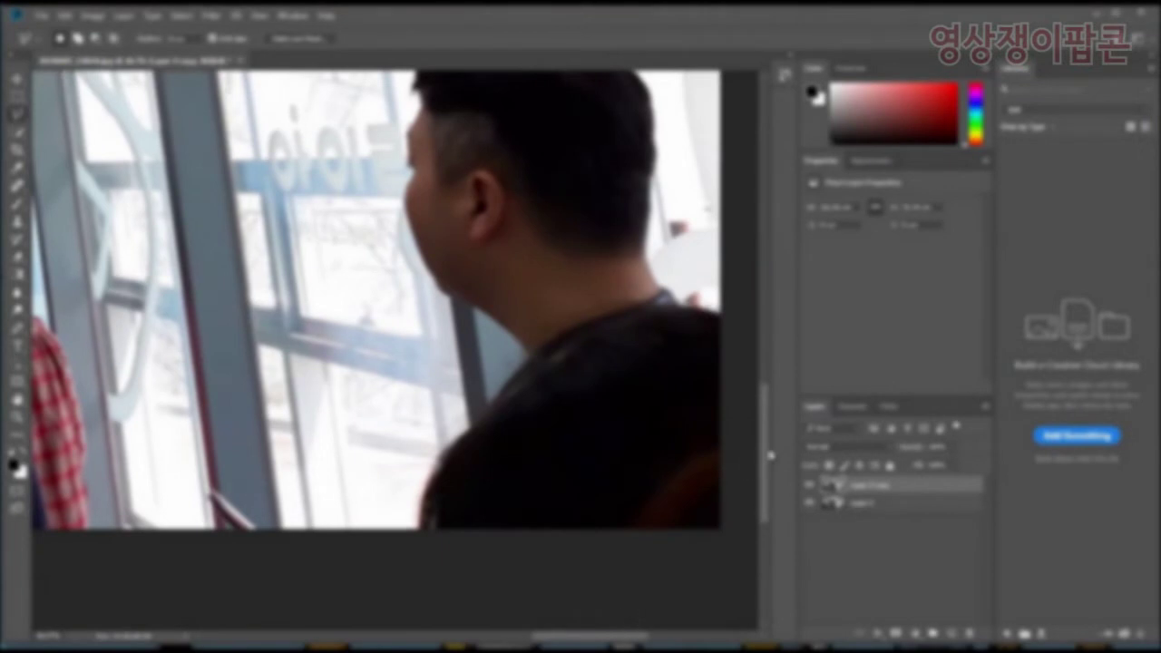
scroll(768, 456, "up", 3)
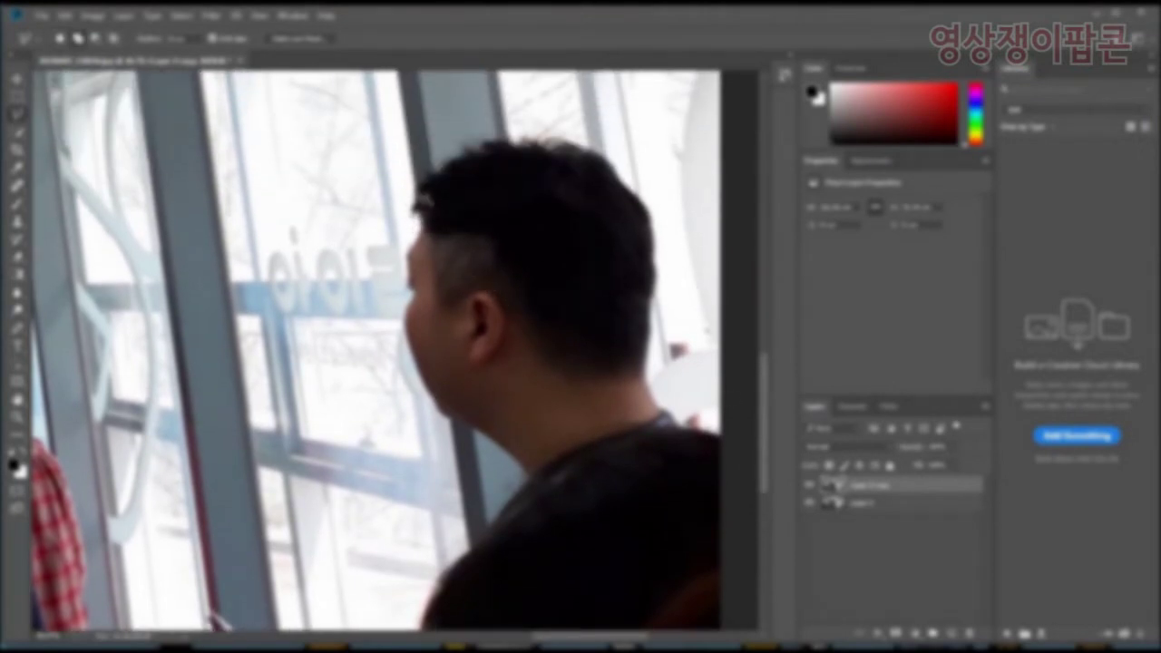
mouse_move(419, 197)
left_mouse_down()
mouse_move(390, 312)
mouse_move(417, 429)
left_mouse_up()
mouse_move(504, 448)
left_mouse_down()
mouse_move(673, 350)
mouse_move(649, 212)
mouse_move(543, 153)
mouse_move(464, 168)
mouse_move(421, 202)
left_mouse_up()
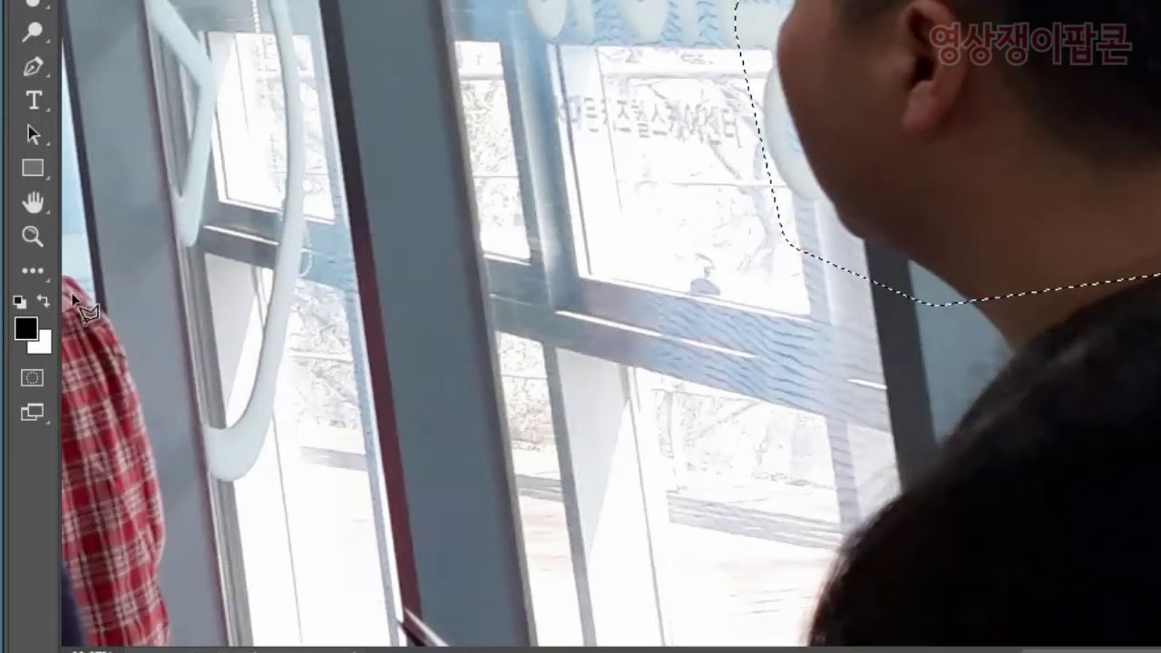
Zoom out to 25% to view the selected heads together, and return to the lasso tool
key("z")
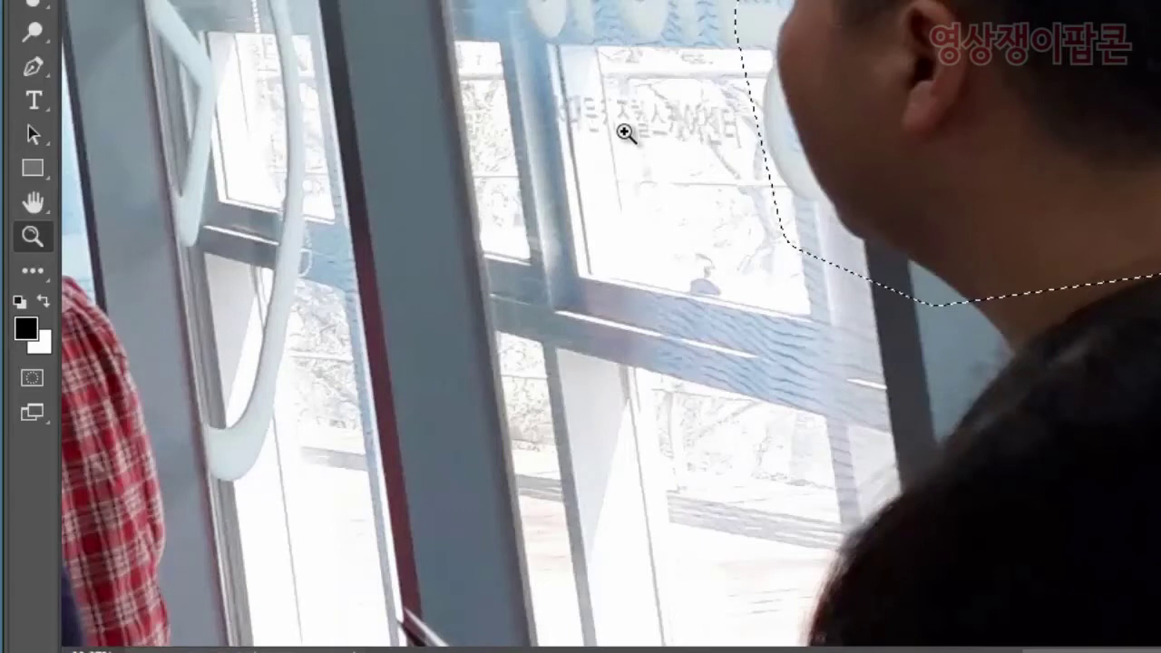
key("alt")
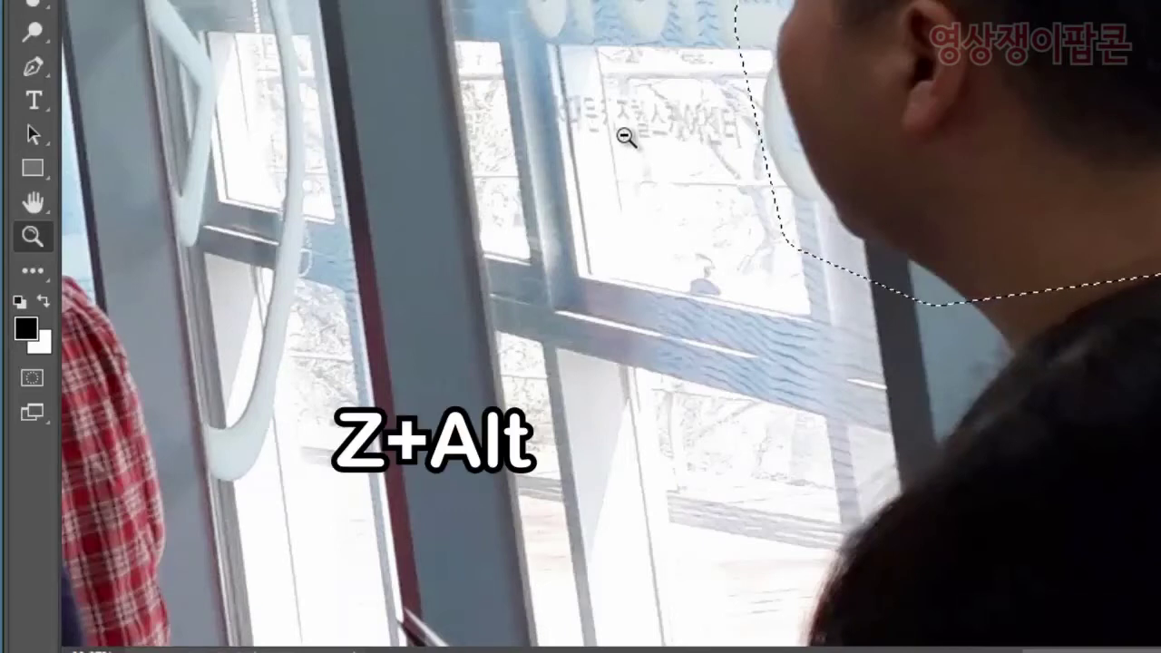
left_click(626, 136, "alt")
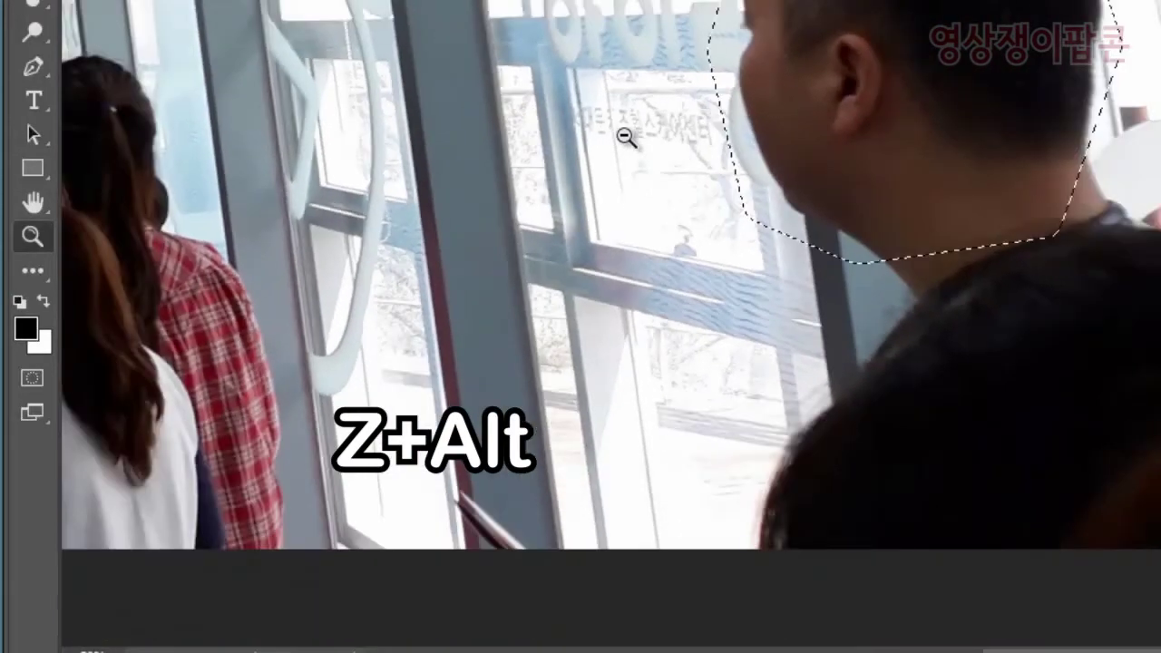
left_click(626, 136, "alt")
left_click(625, 136, "alt")
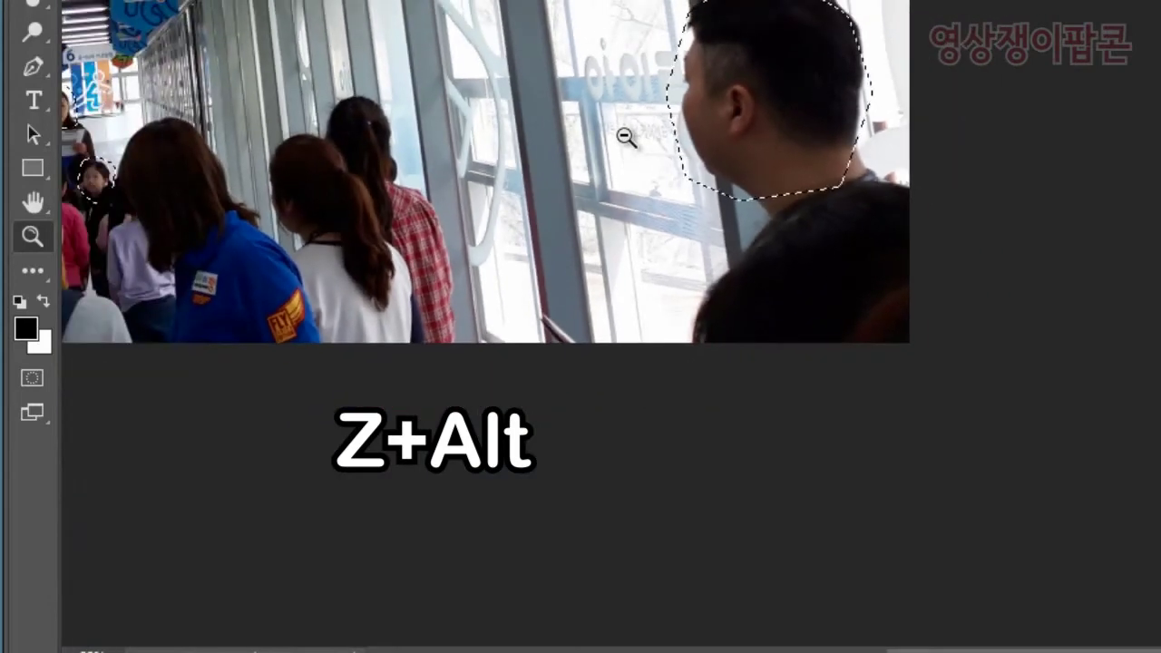
key("l")
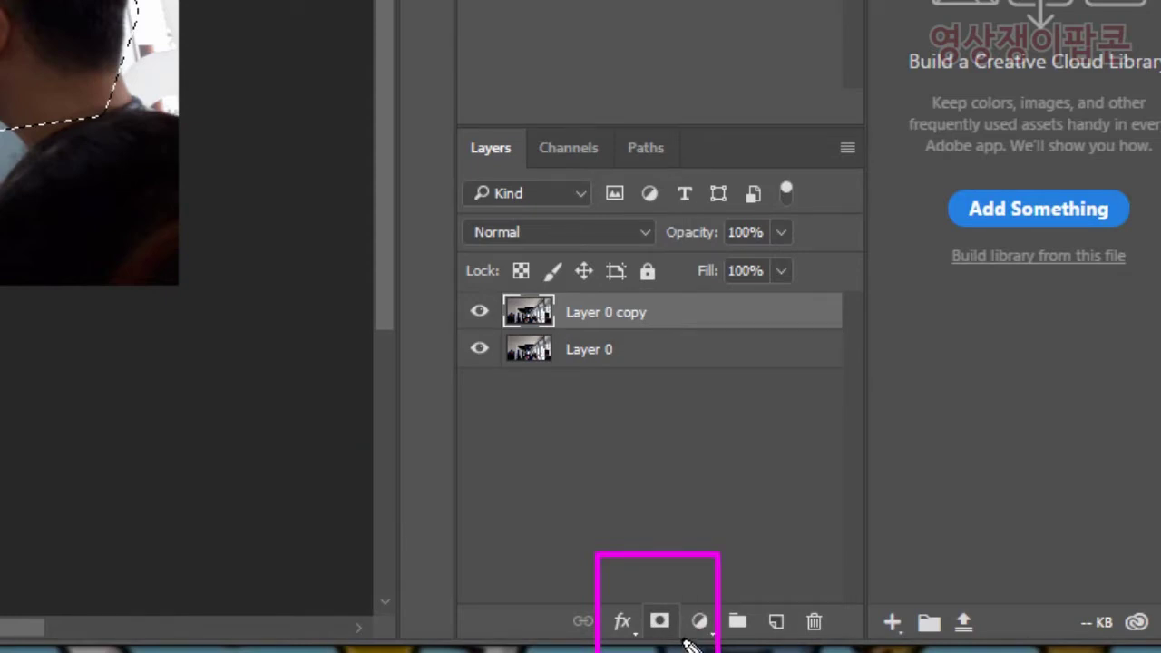
Add a layer mask to Layer 0 copy from the active head selections
key("ctrl+d")
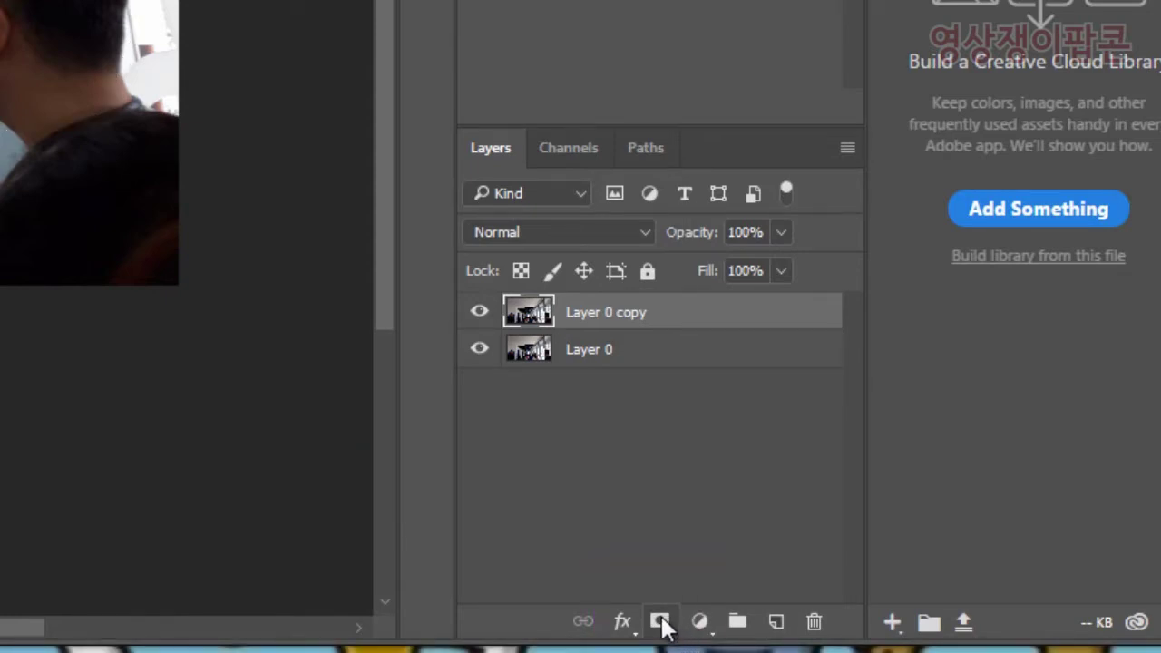
key("ctrl+z")
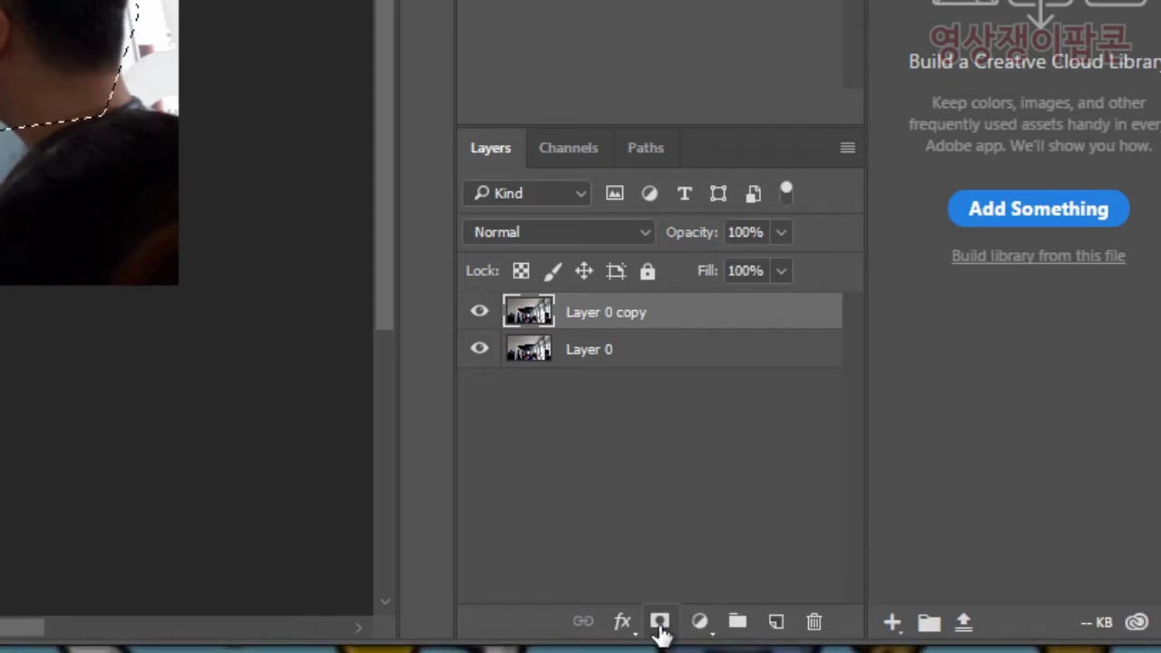
left_click(660, 622)
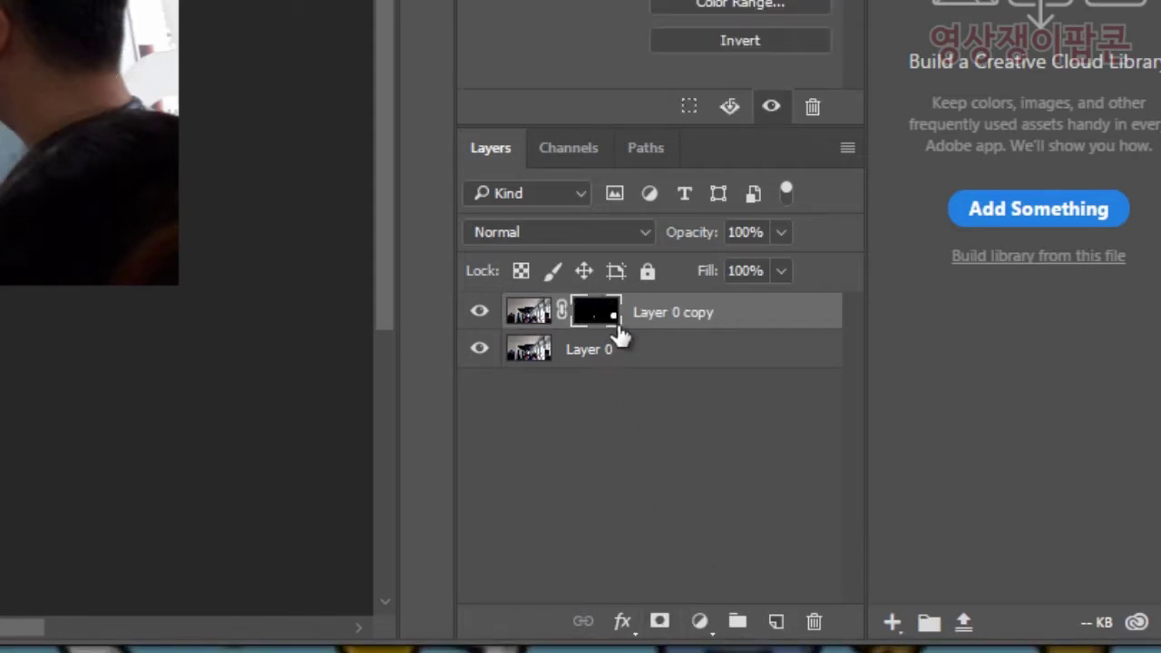
left_click_drag(745, 369, 472, 263)
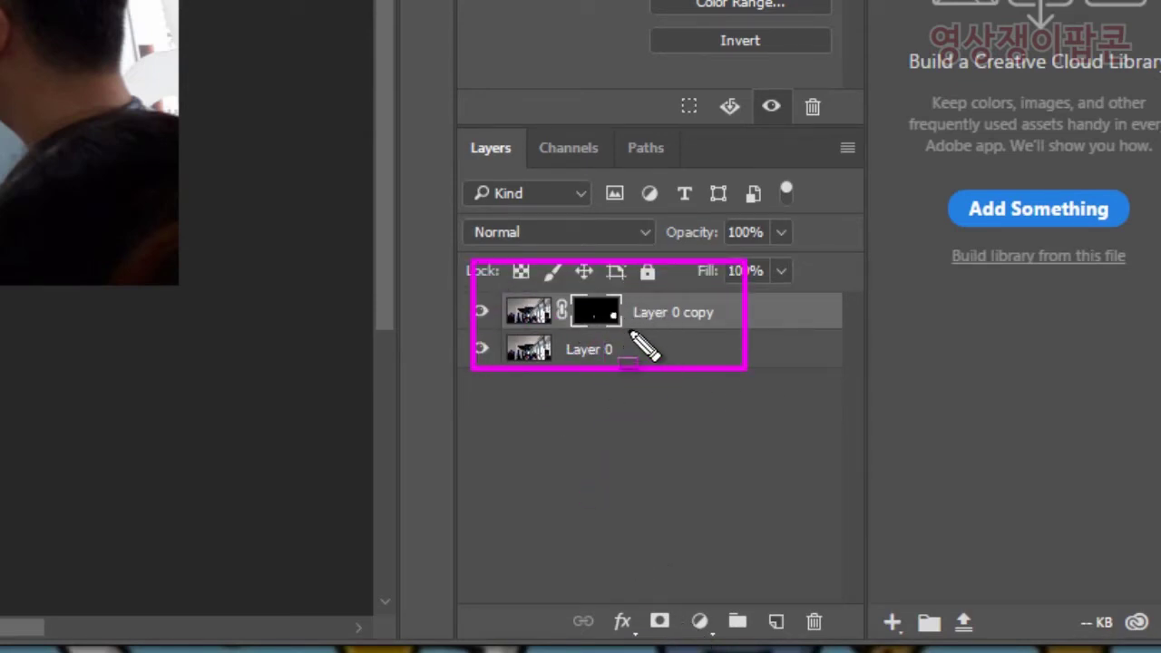
key("Escape")
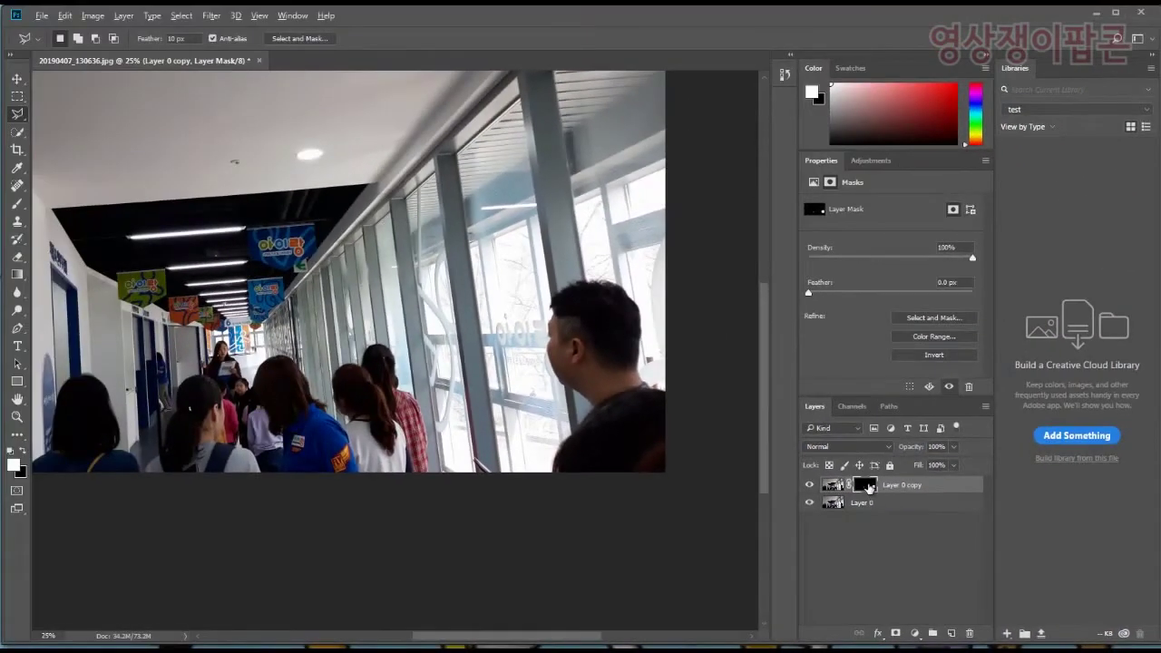
View the layer mask of Layer 0 copy on its own, and return to the normal photo view
left_click(866, 485, "alt")
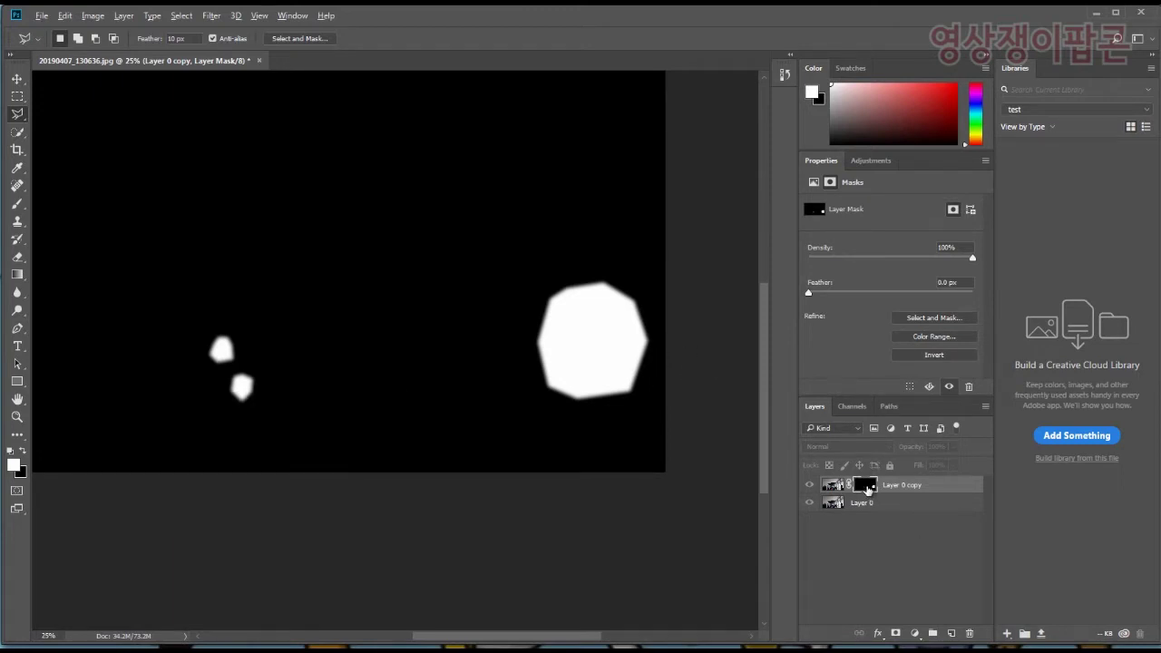
left_click(867, 489, "alt")
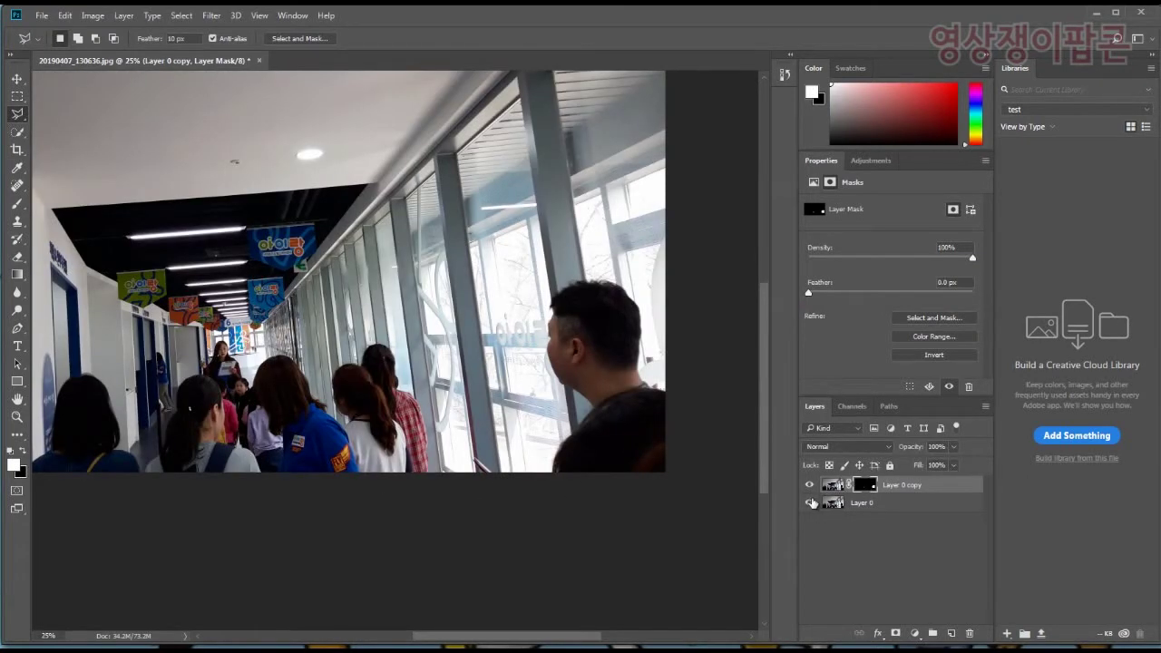
Hide Layer 0 so only the masked heads of Layer 0 copy show, and activate the Move Tool
left_click(936, 505)
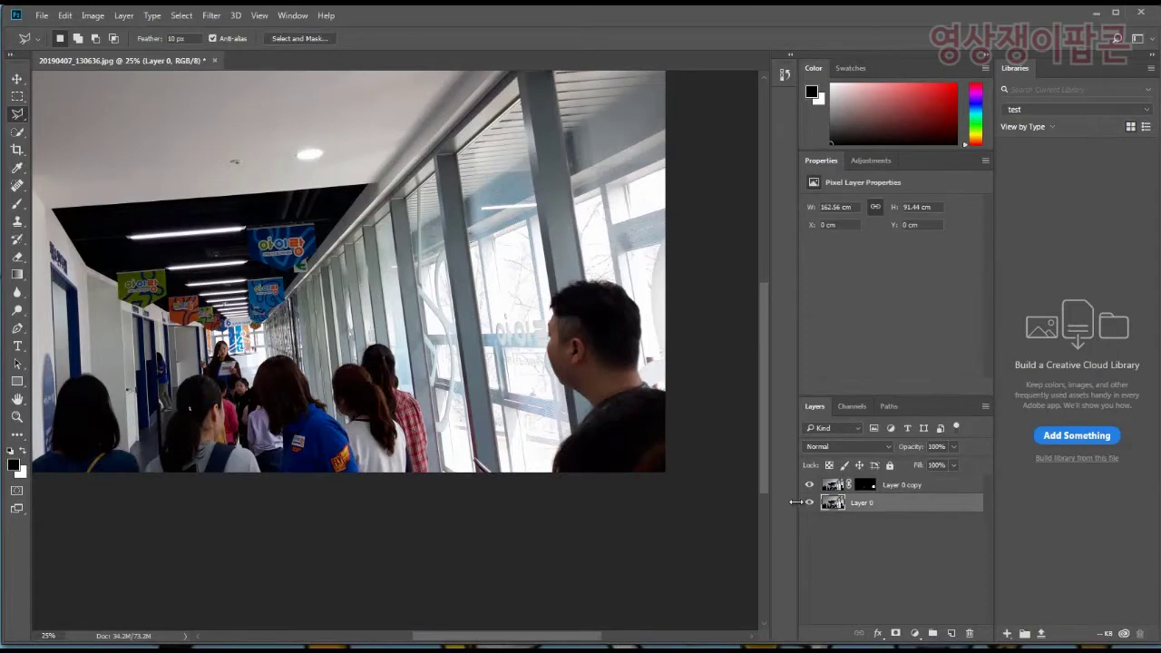
left_click(809, 503)
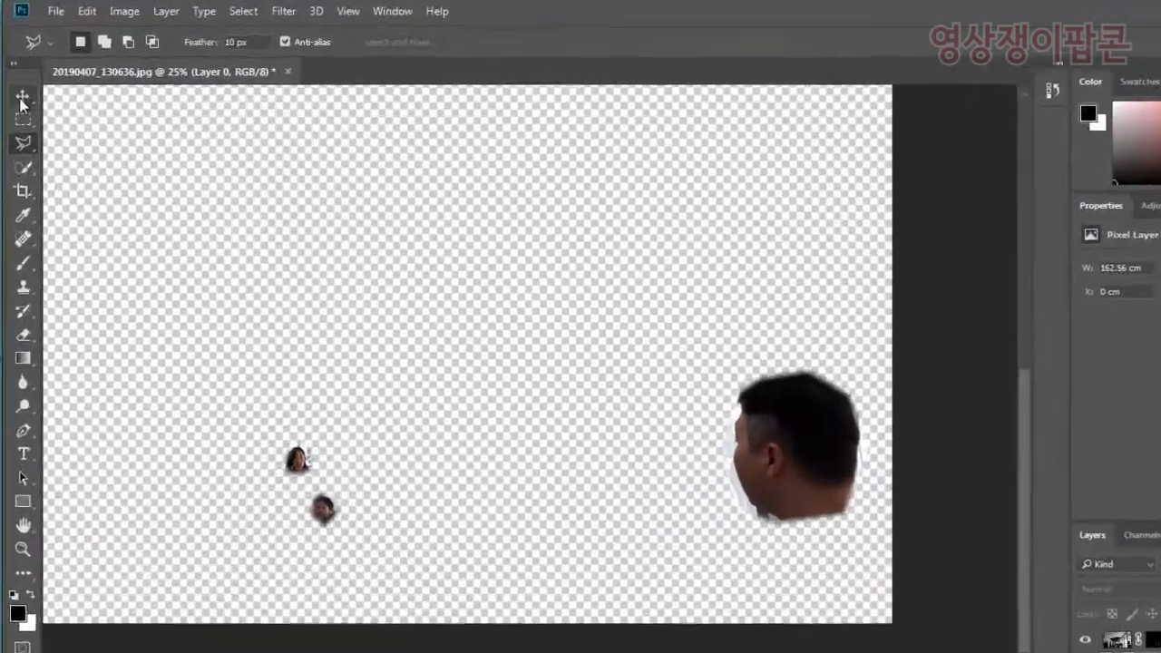
left_click(17, 78)
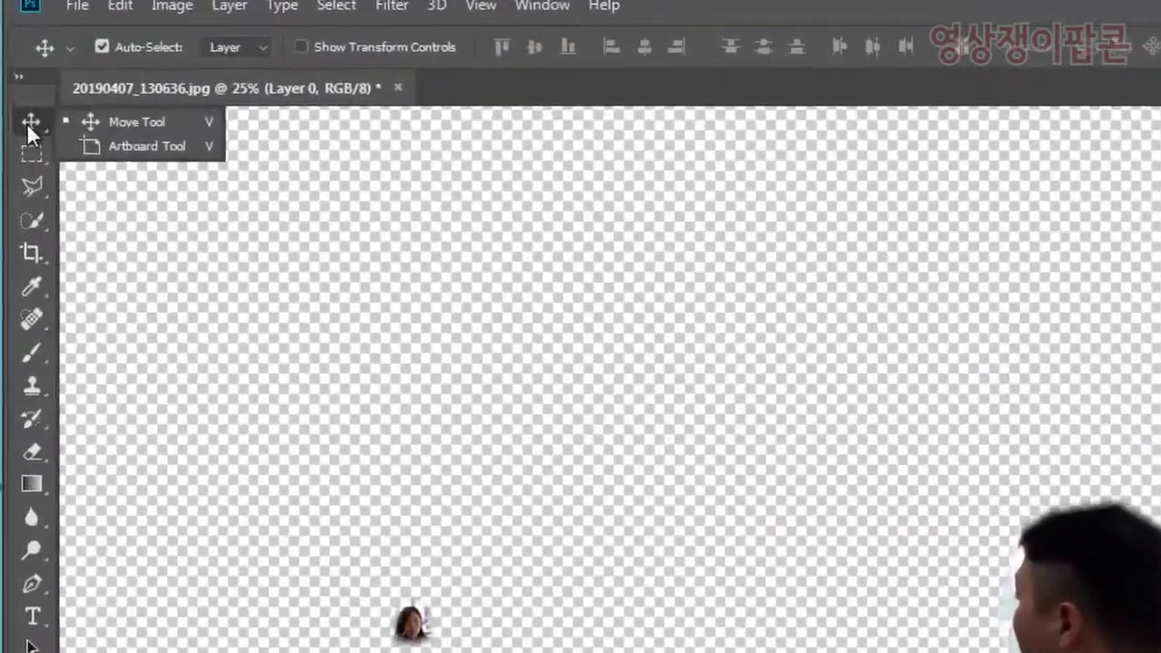
Activate the Move Tool and make Layer 0 copy the active layer so filters can be applied to it
left_click(31, 129)
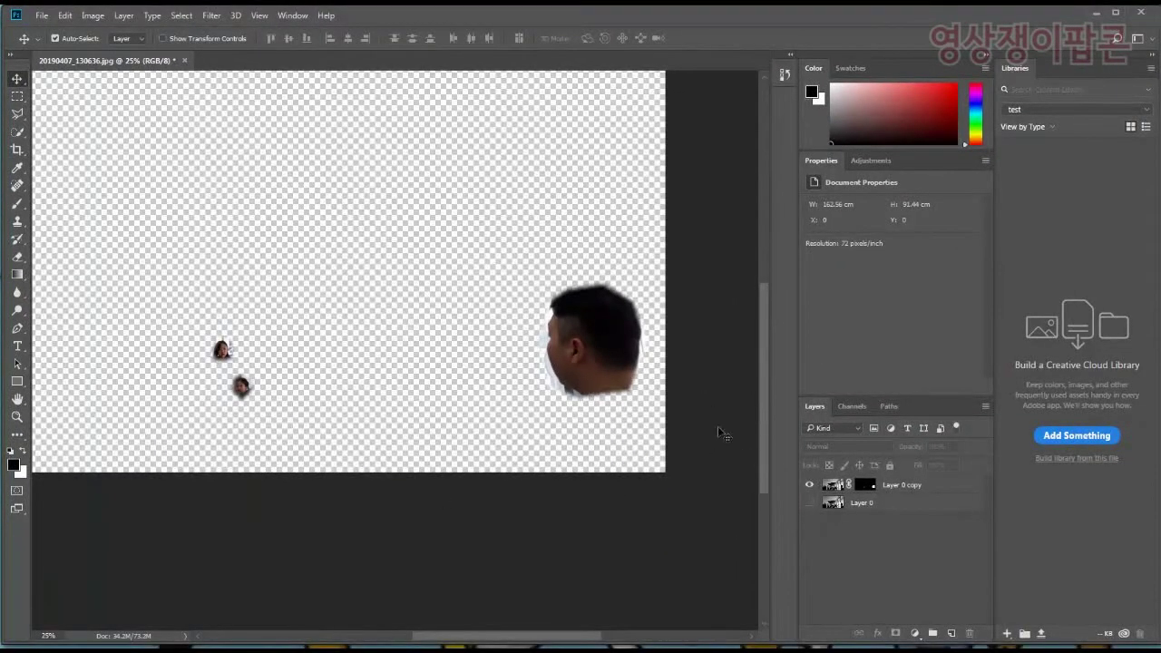
left_click(211, 15)
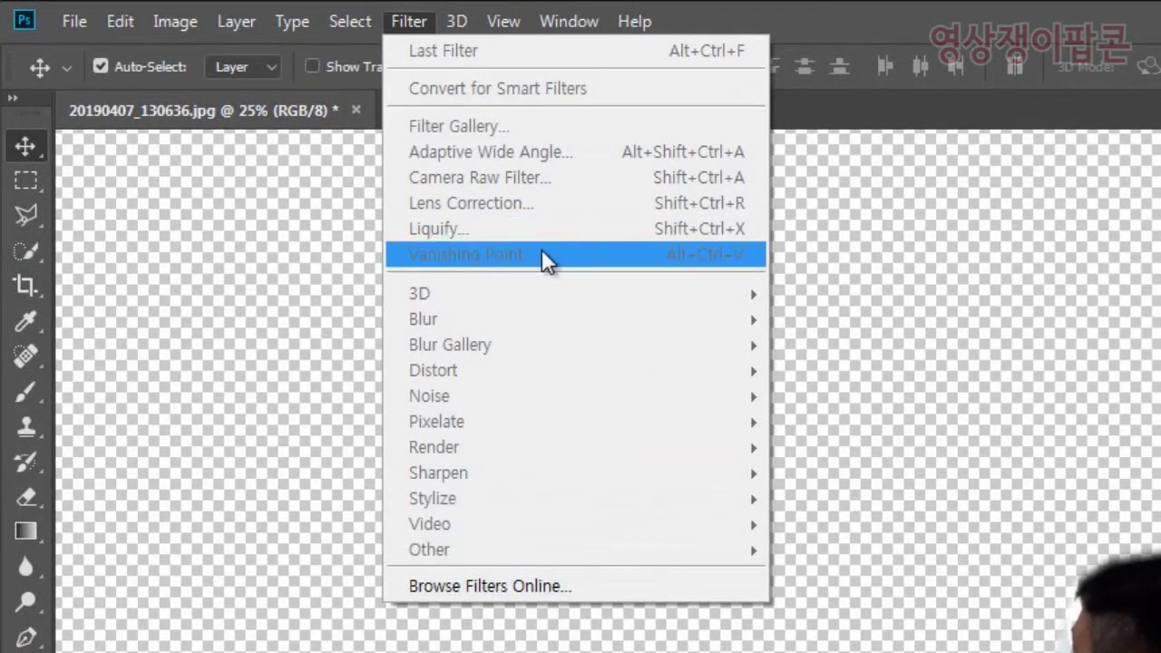
key("Escape")
key("ctrl+j")
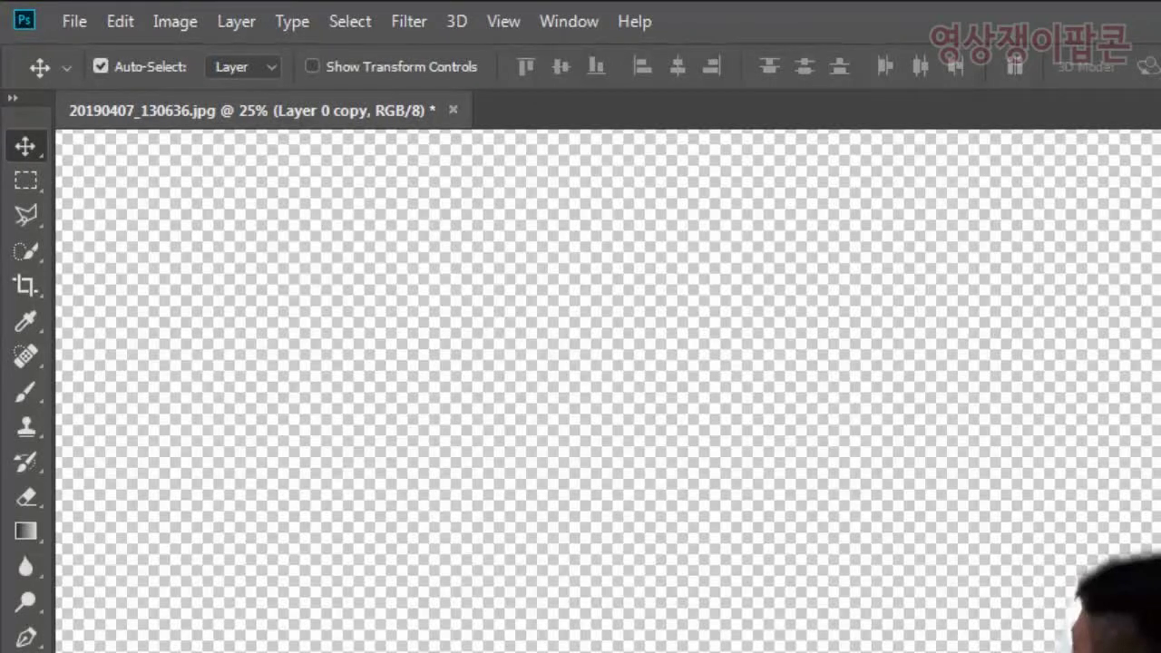
left_click(421, 18)
mouse_move(500, 314)
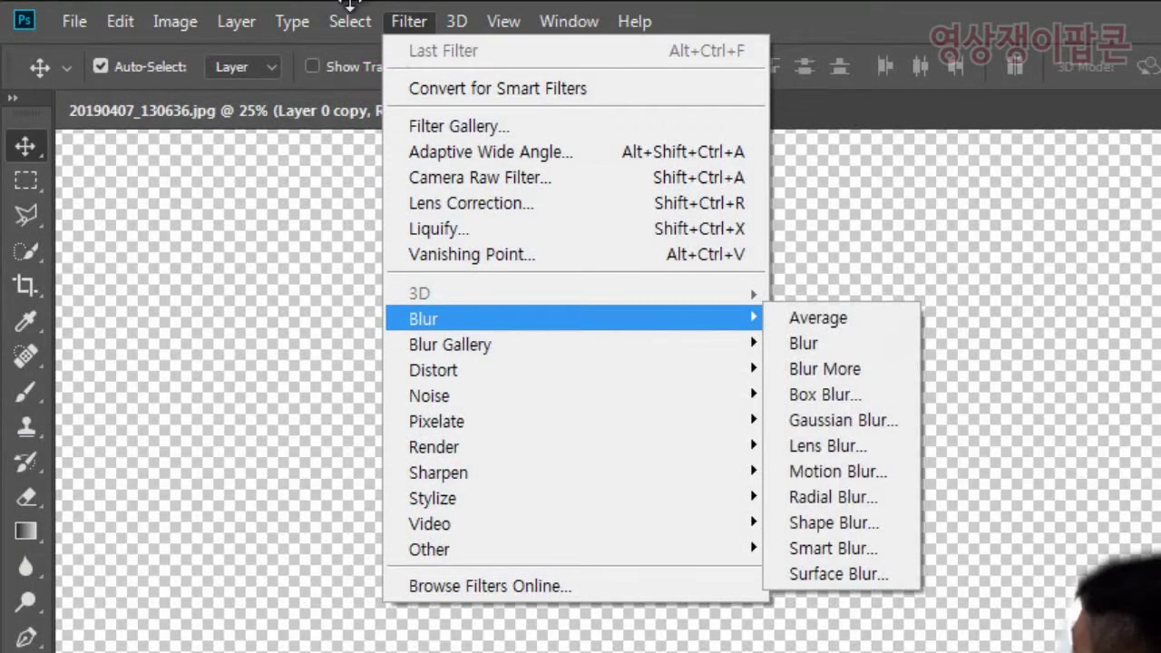
left_click_drag(535, 102, 361, 4)
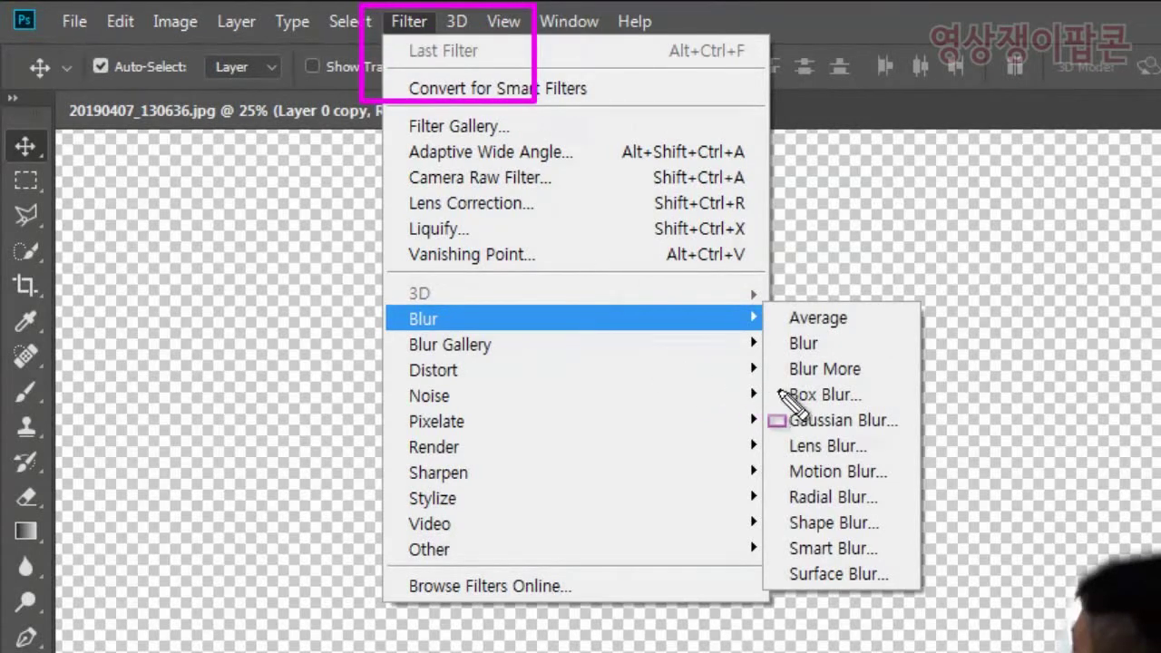
left_click_drag(775, 349, 370, 252)
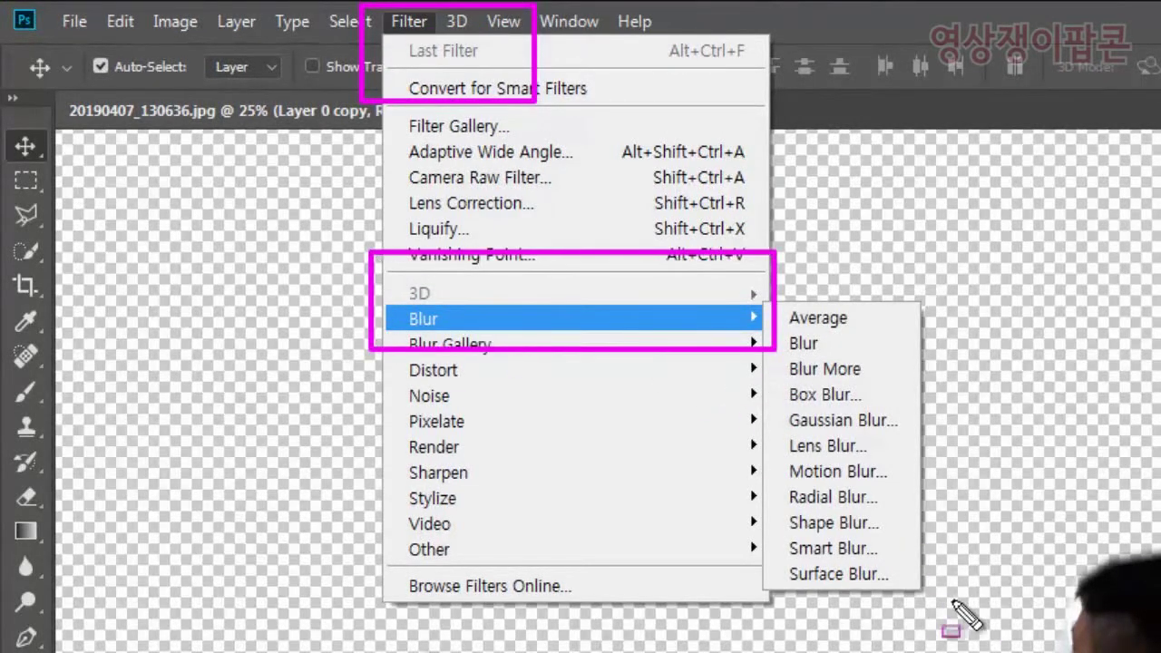
left_click_drag(943, 624, 760, 261)
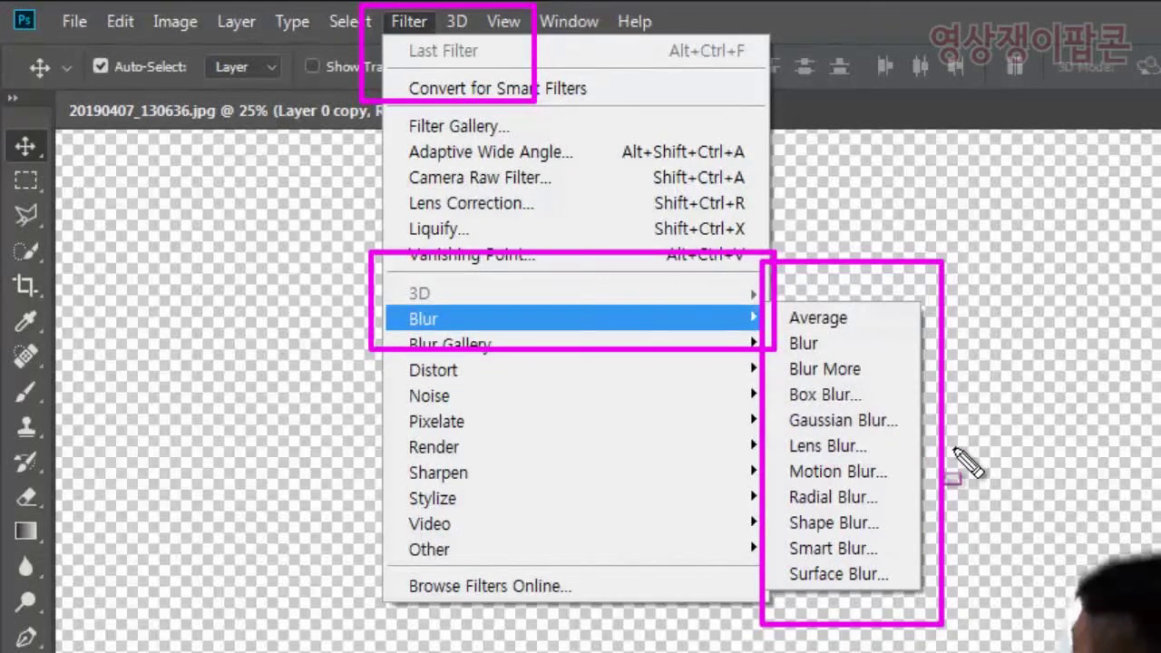
left_click_drag(949, 441, 760, 403)
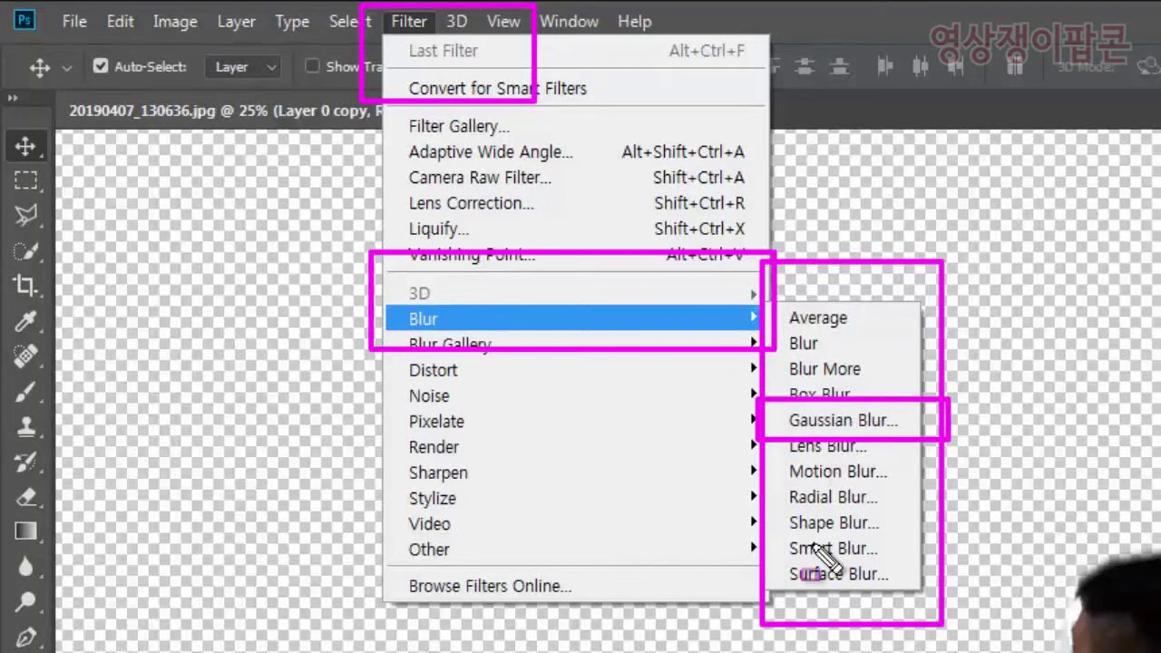
key("Escape")
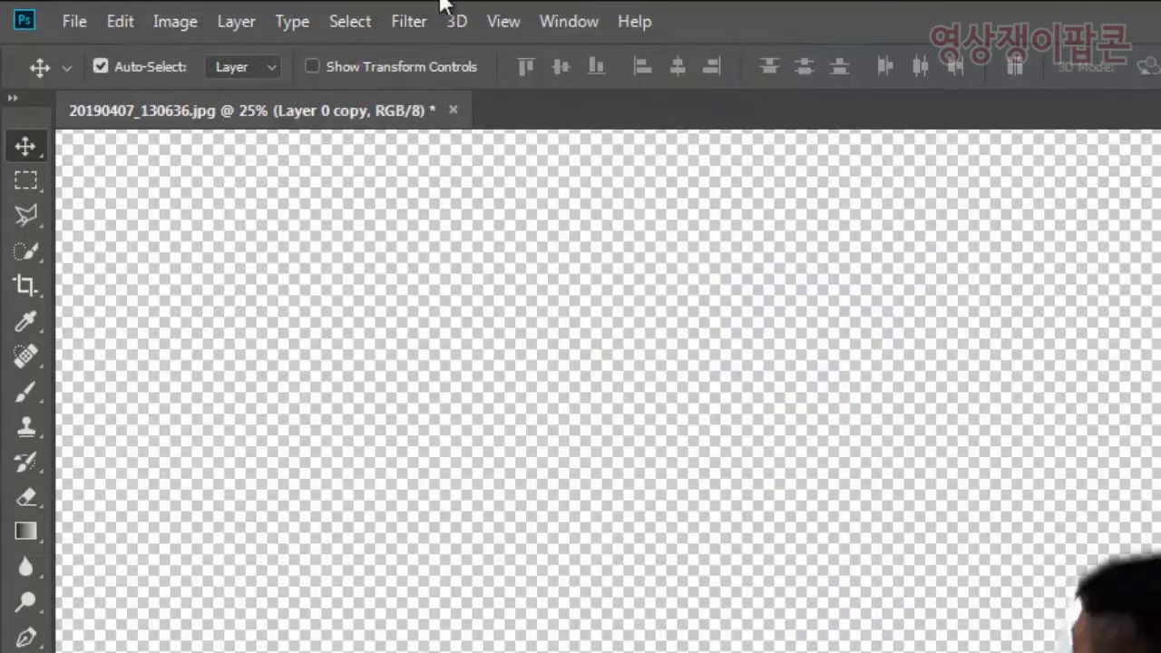
Start a Gaussian Blur on Layer 0 copy and frame the man's head in the filter preview at 50%
left_click(419, 20)
mouse_move(475, 317)
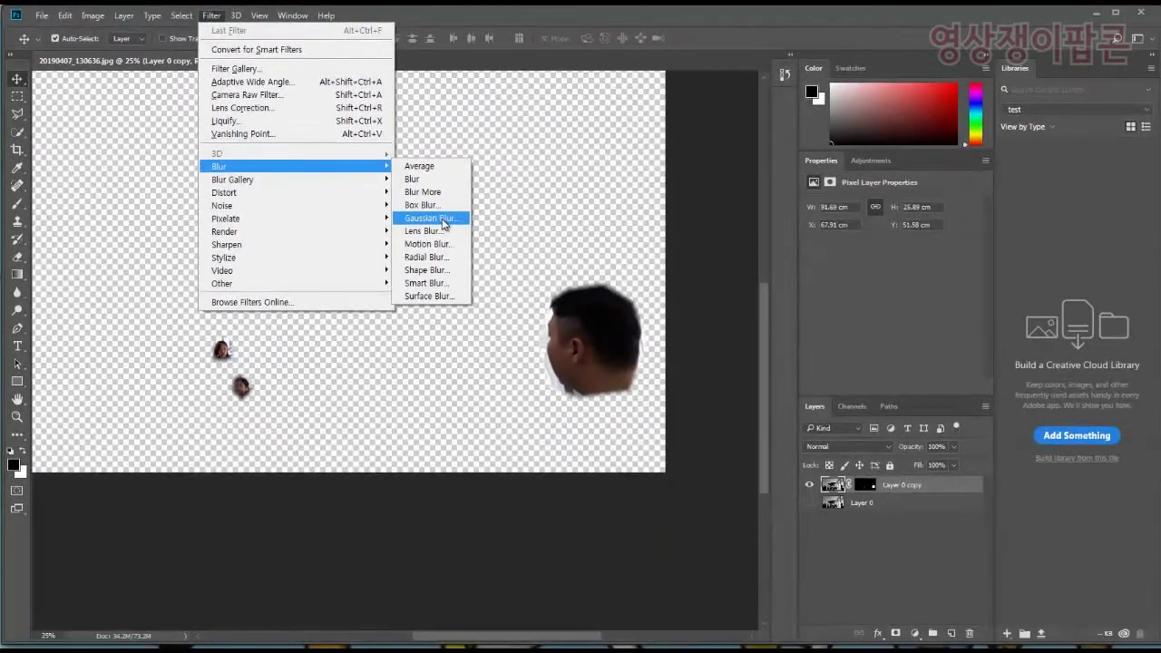
left_click(843, 420)
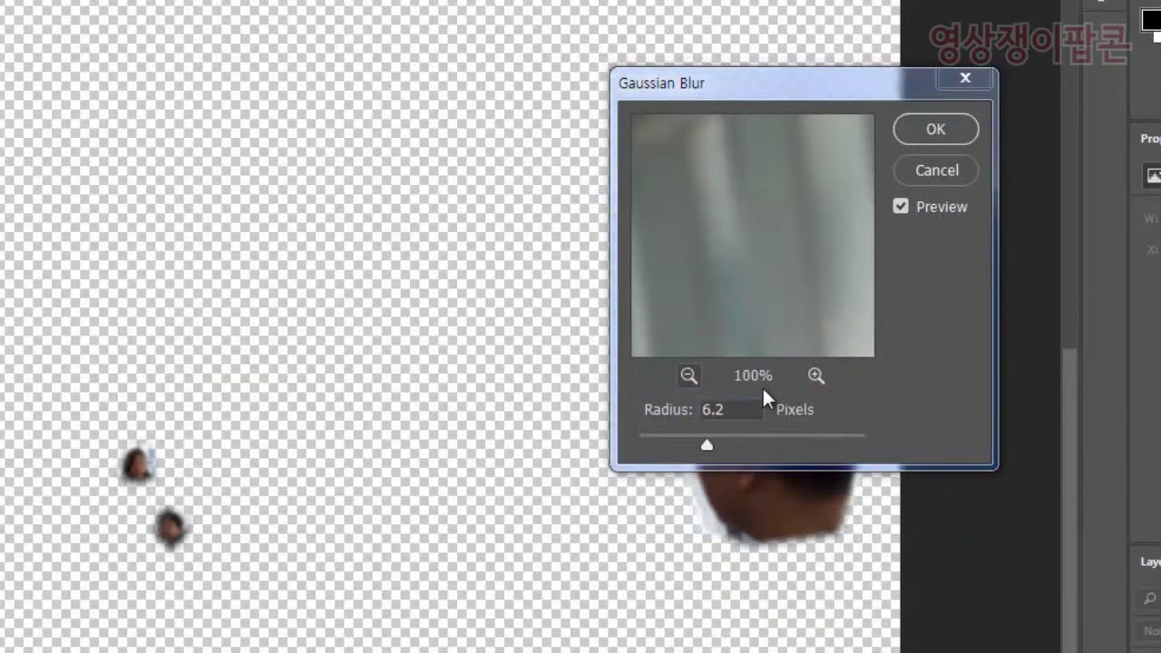
left_click(689, 374)
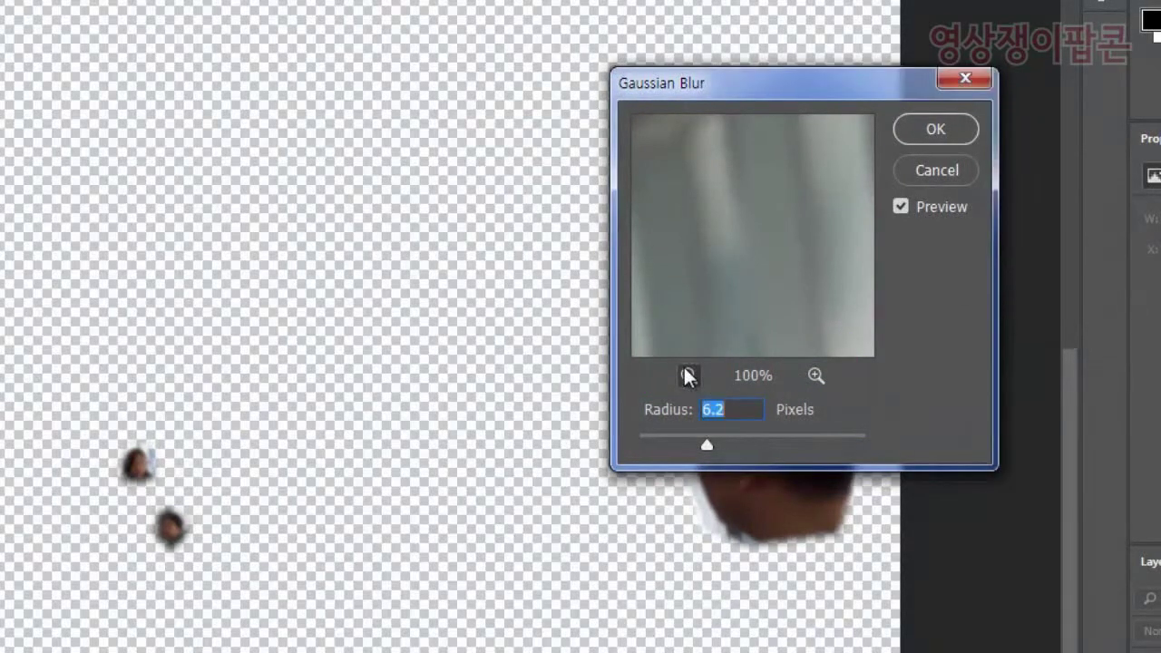
left_click(688, 374)
left_click_drag(795, 300, 723, 298)
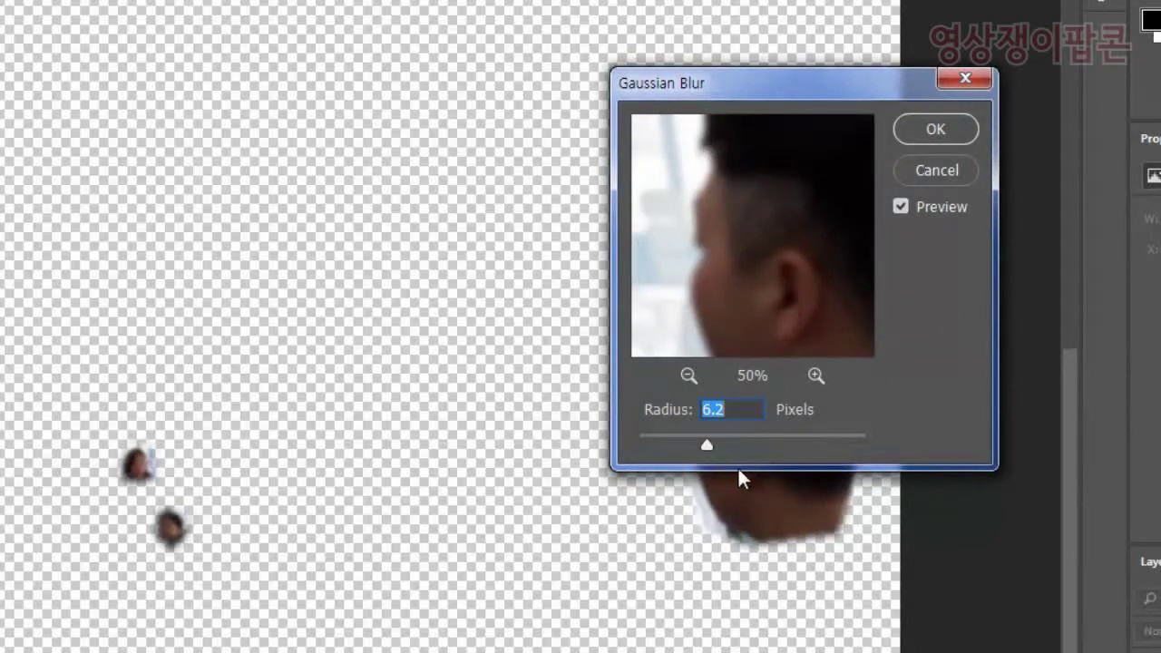
Set the Gaussian Blur radius to 10.0 pixels, compare the heads with and without the preview, and apply the blur
left_click_drag(708, 444, 715, 444)
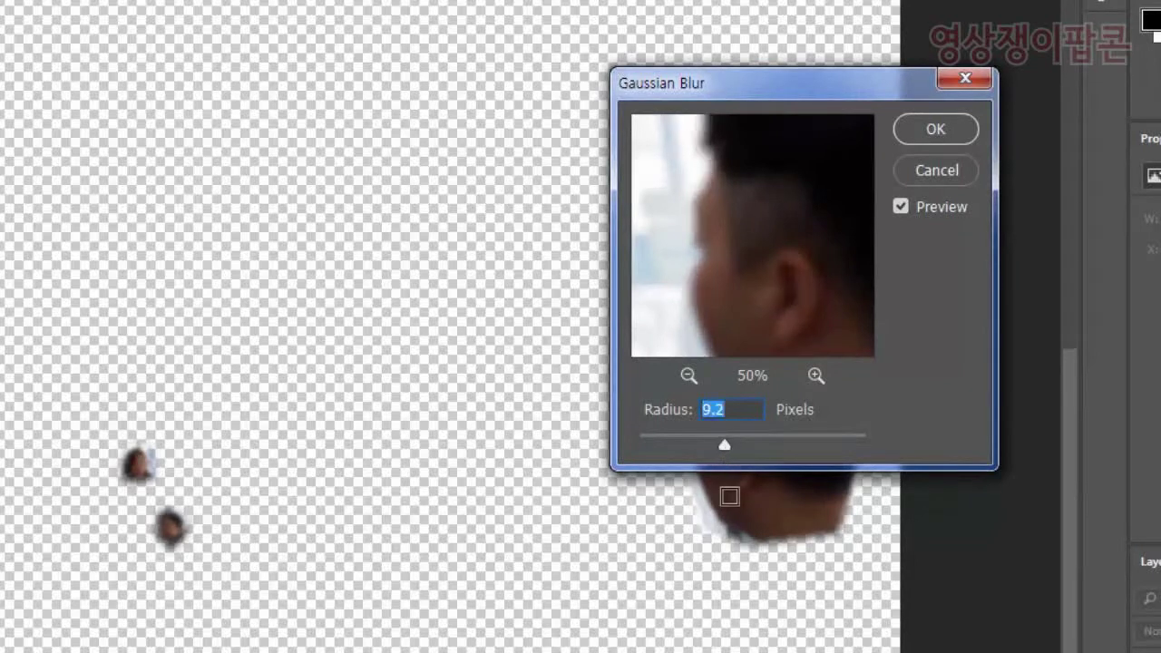
left_click_drag(725, 448, 730, 440)
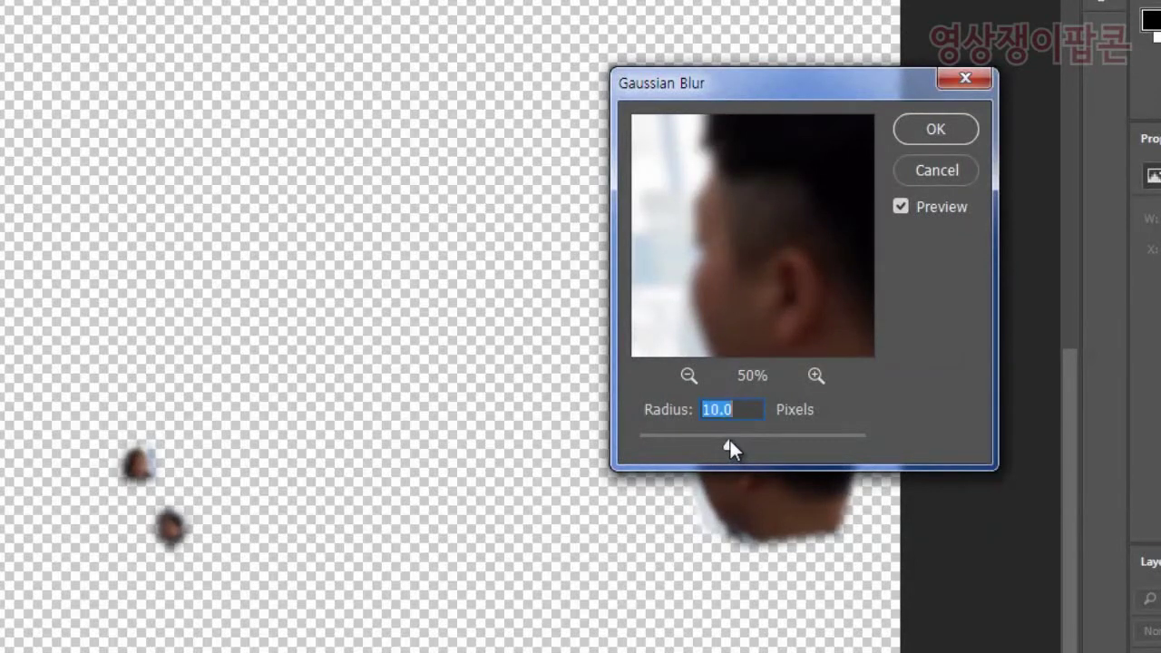
left_click(901, 205)
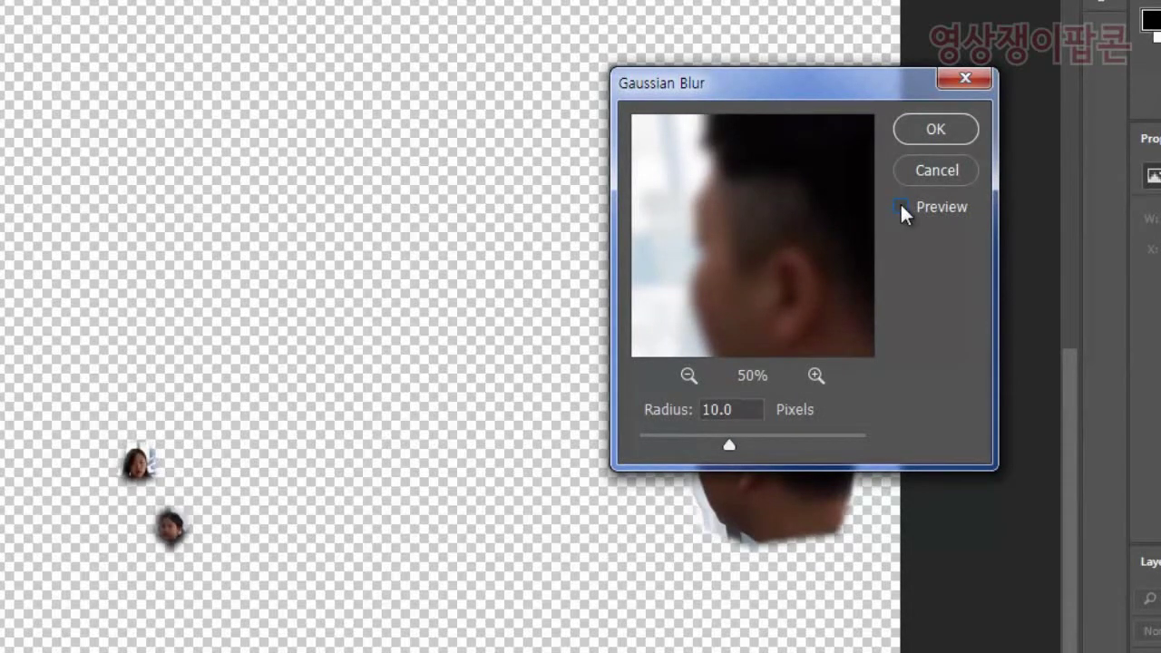
left_click(900, 206)
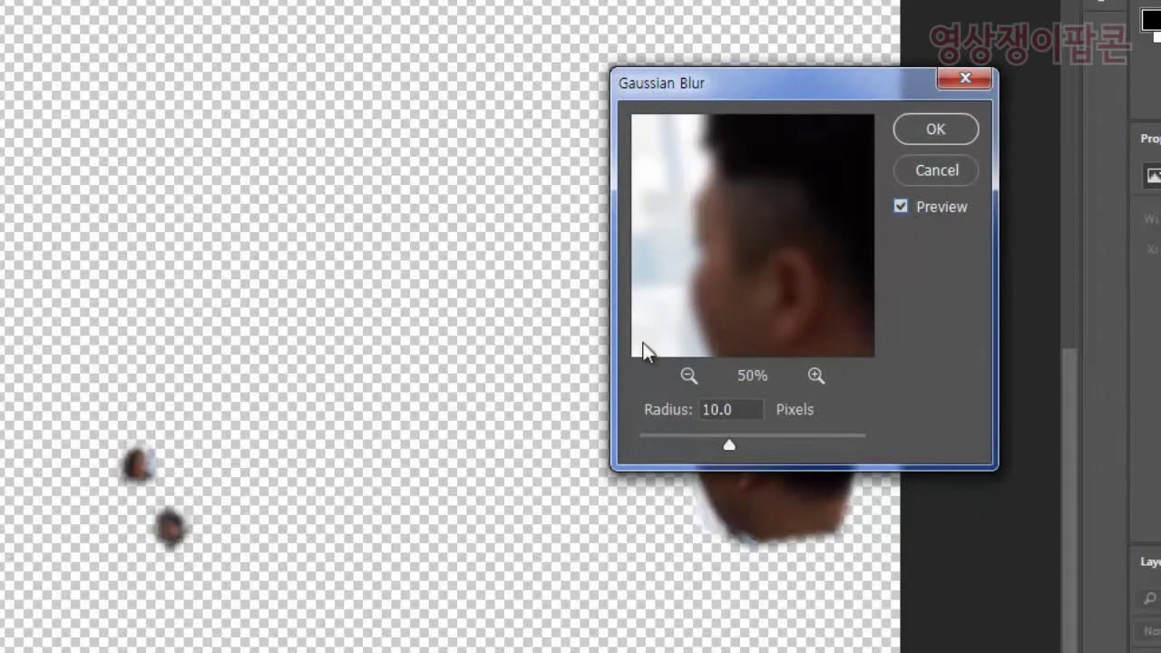
left_click(939, 131)
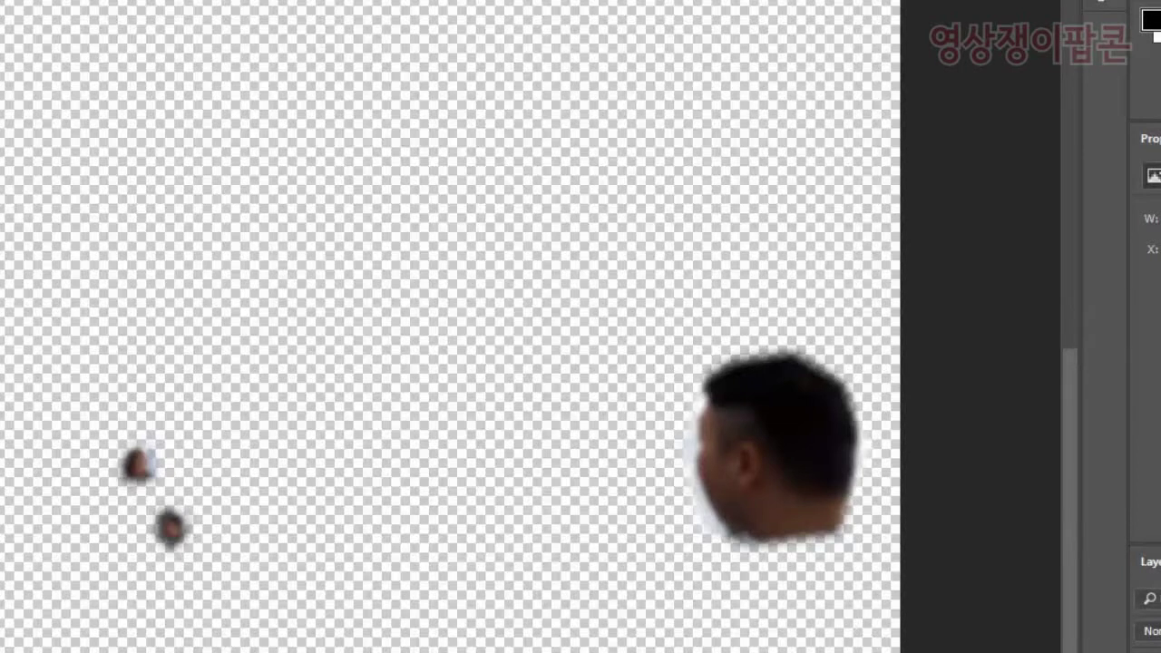
left_click_drag(13, 389, 267, 590)
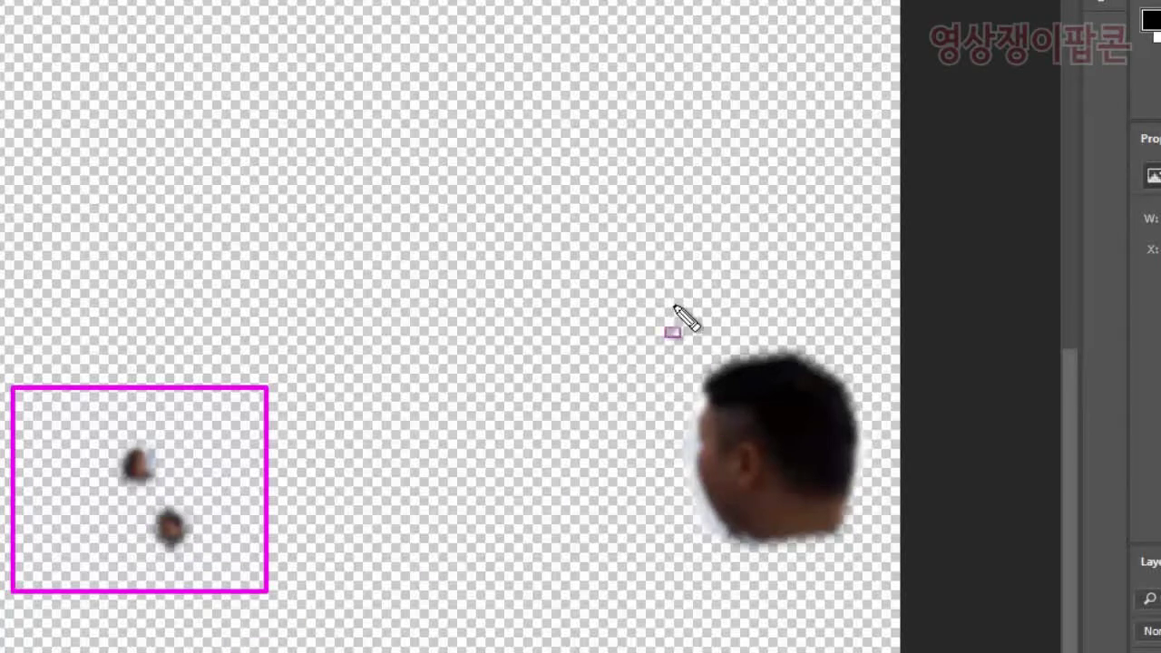
left_click_drag(645, 313, 883, 622)
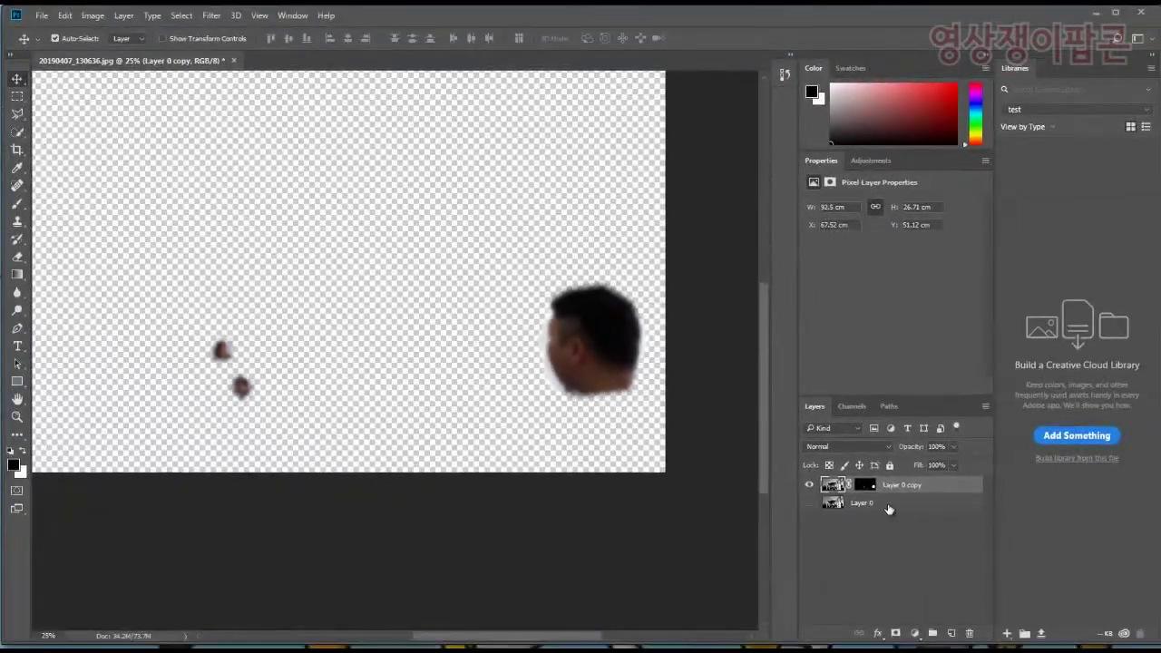
mouse_move(916, 554)
left_mouse_down()
mouse_move(808, 521)
mouse_move(791, 492)
left_mouse_up()
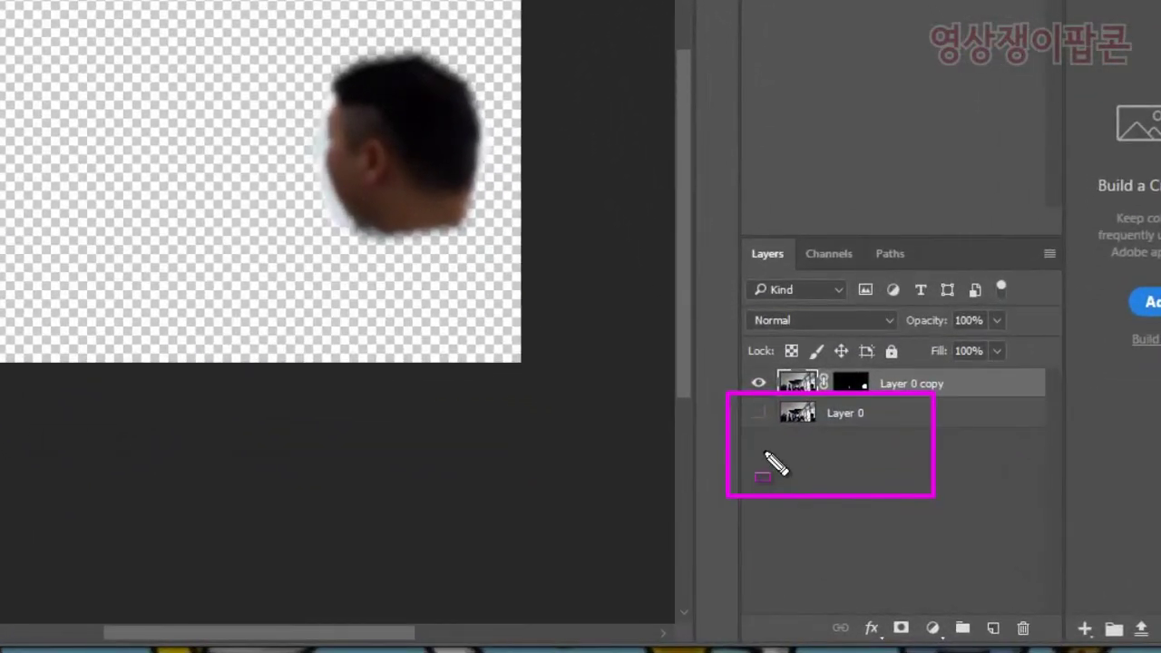
left_click_drag(822, 535, 800, 504)
left_click_drag(746, 414, 740, 410)
key("Escape")
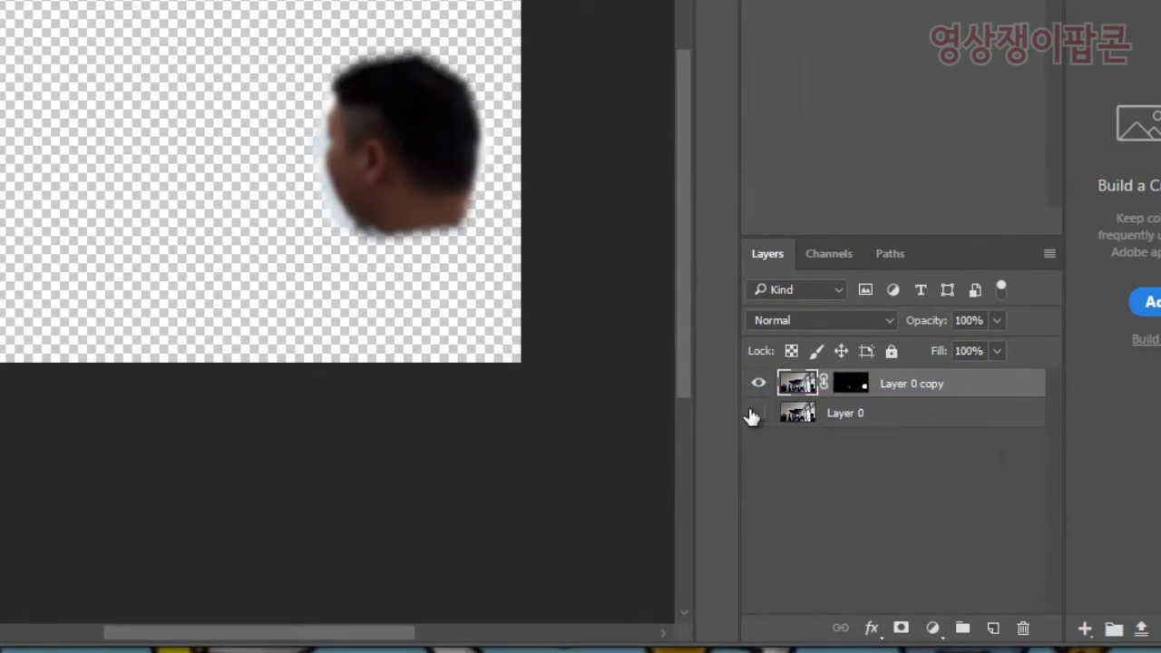
Make Layer 0 visible again beneath the blurred heads and select Layer 0
left_click(756, 413)
left_click(876, 512)
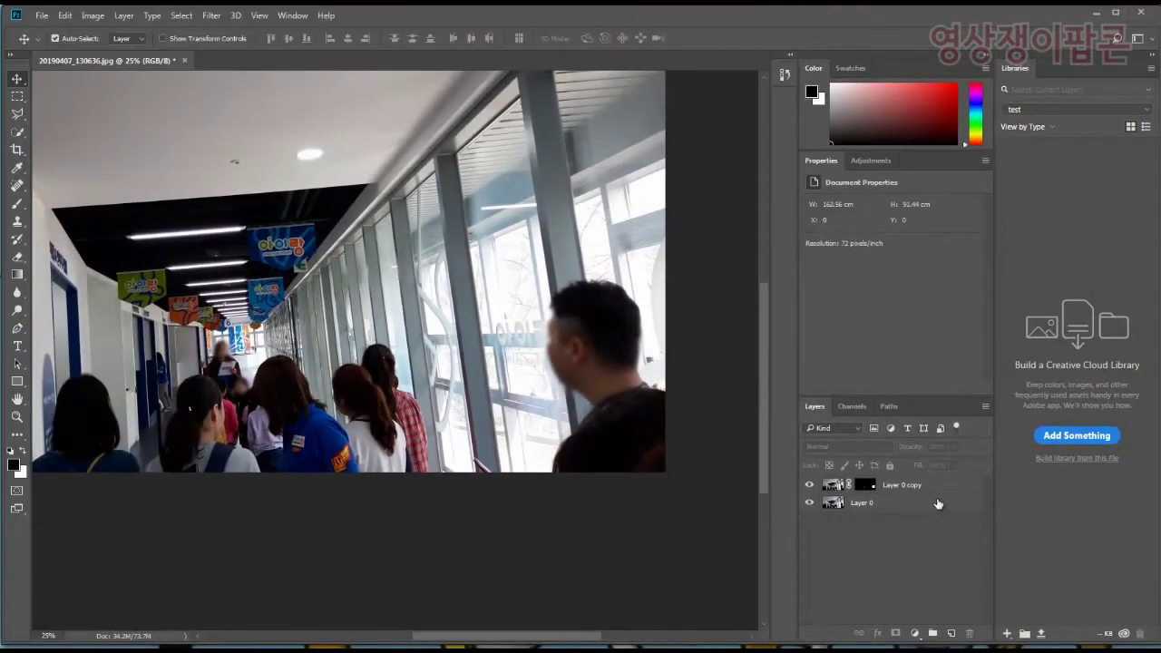
left_click(937, 503)
left_click(938, 488)
left_click(937, 506)
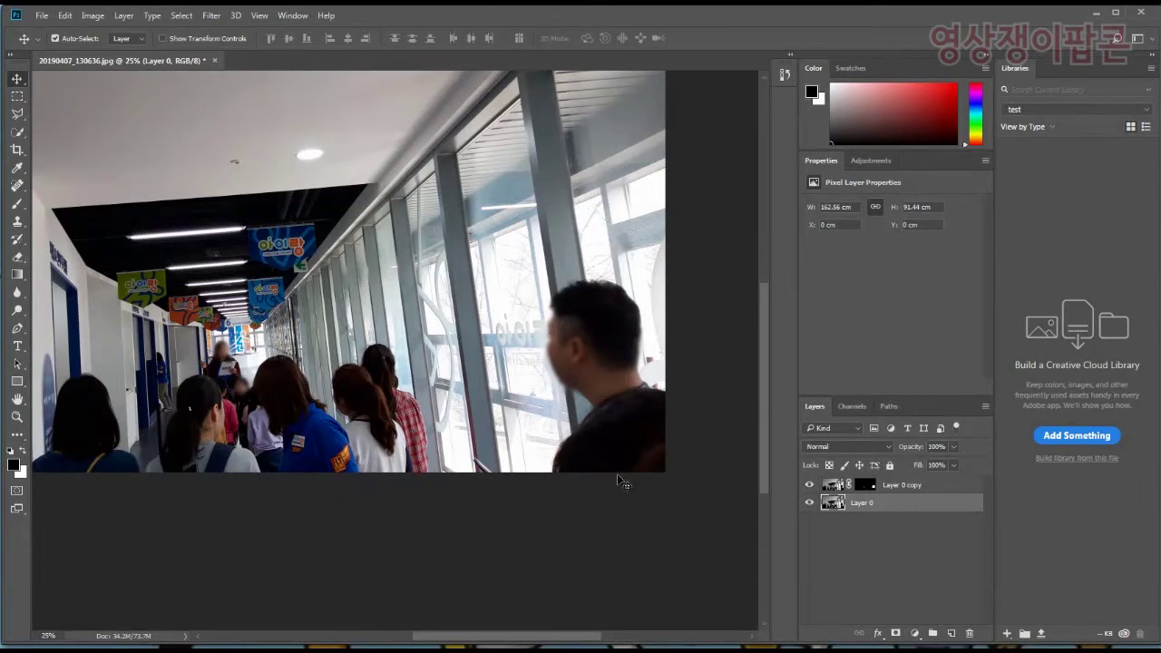
left_click(42, 16)
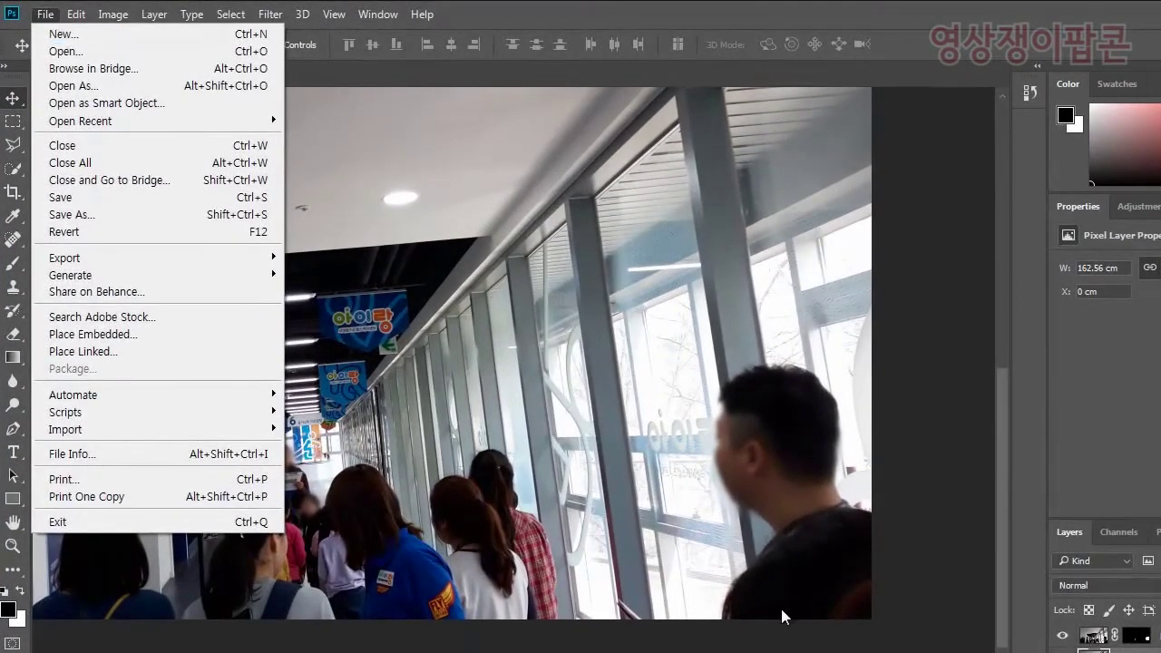
left_click(784, 617)
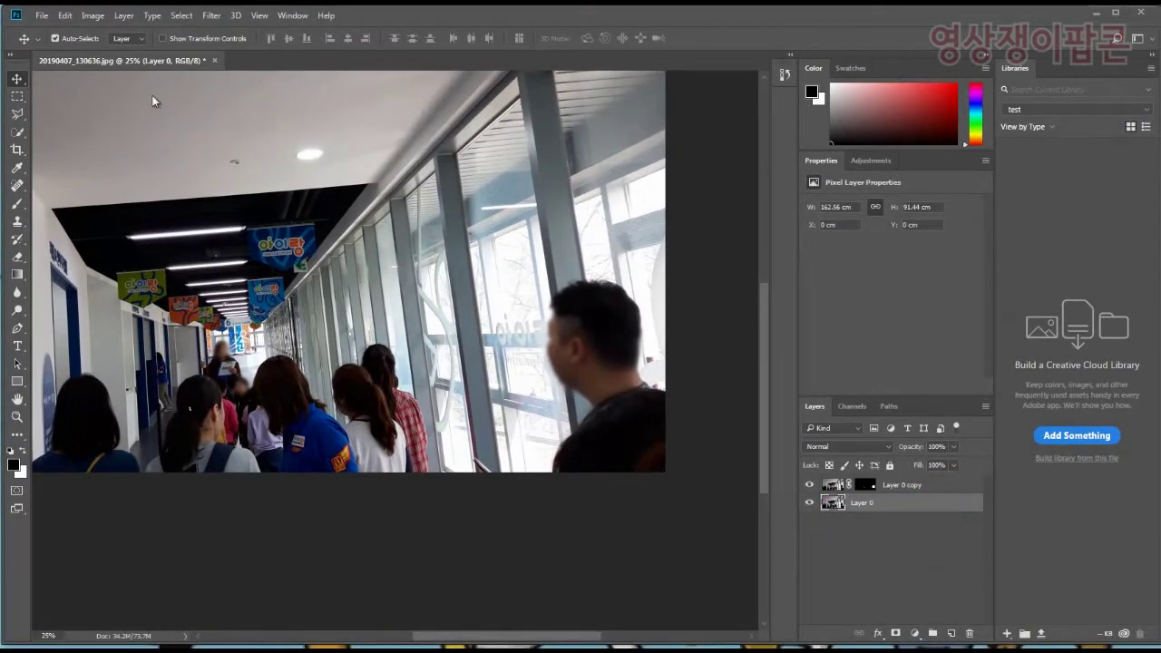
left_click(41, 15)
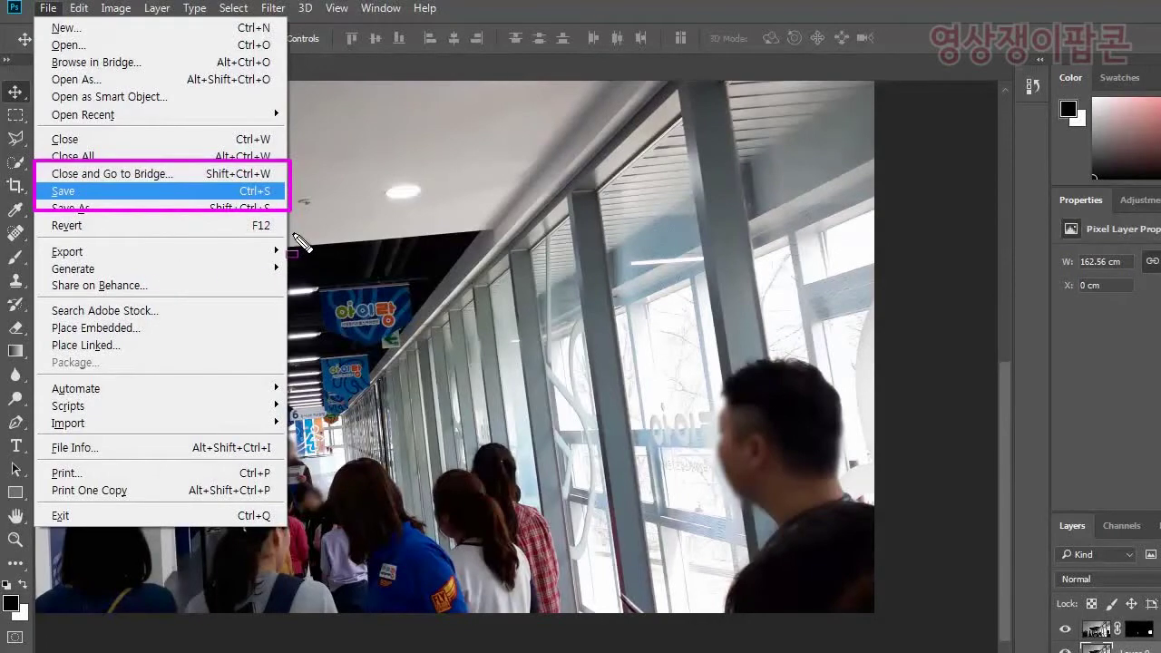
key("Escape")
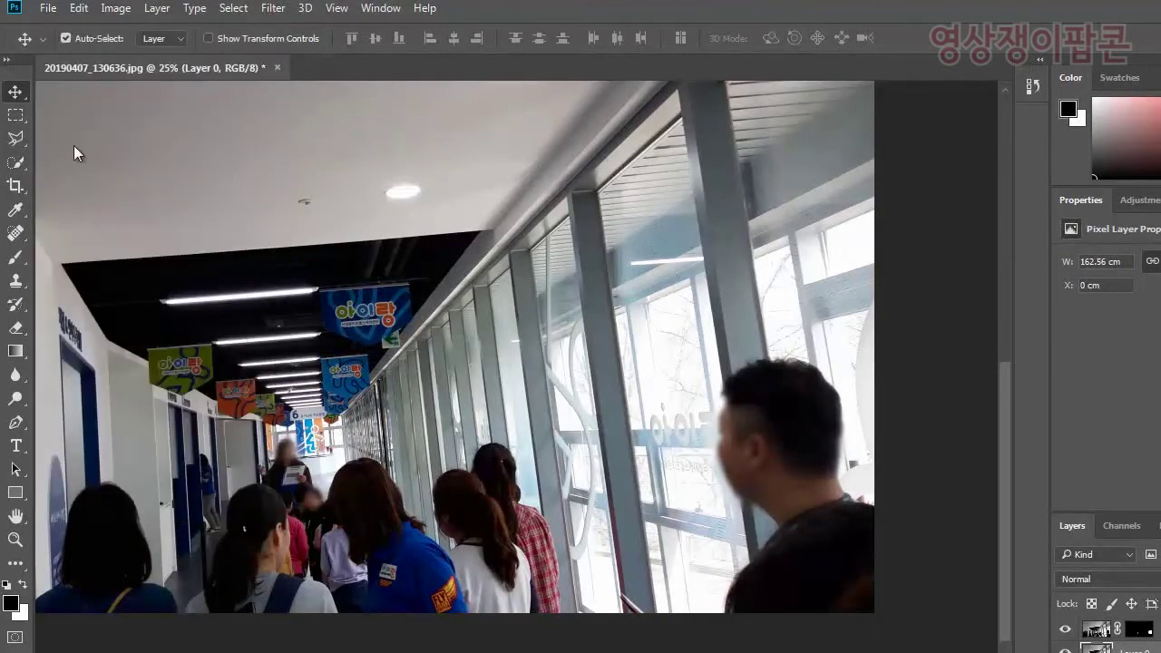
Start saving the blurred photo and move the save dialog so that it is fully in view
left_click(48, 9)
left_click(120, 192)
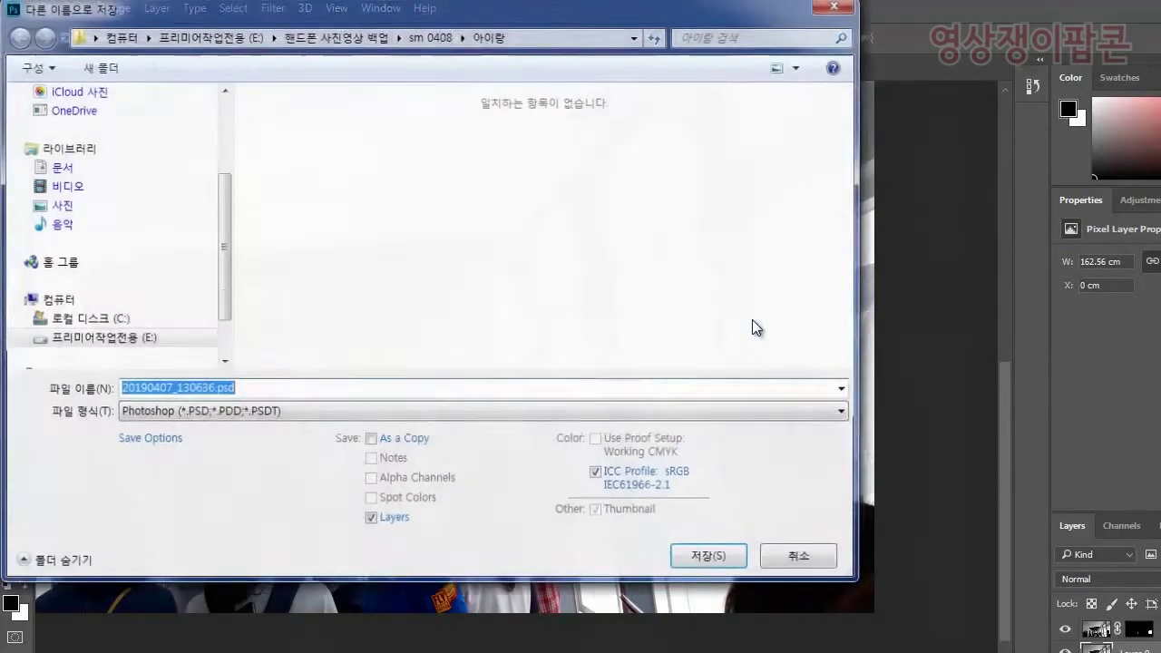
left_click_drag(445, 20, 637, 39)
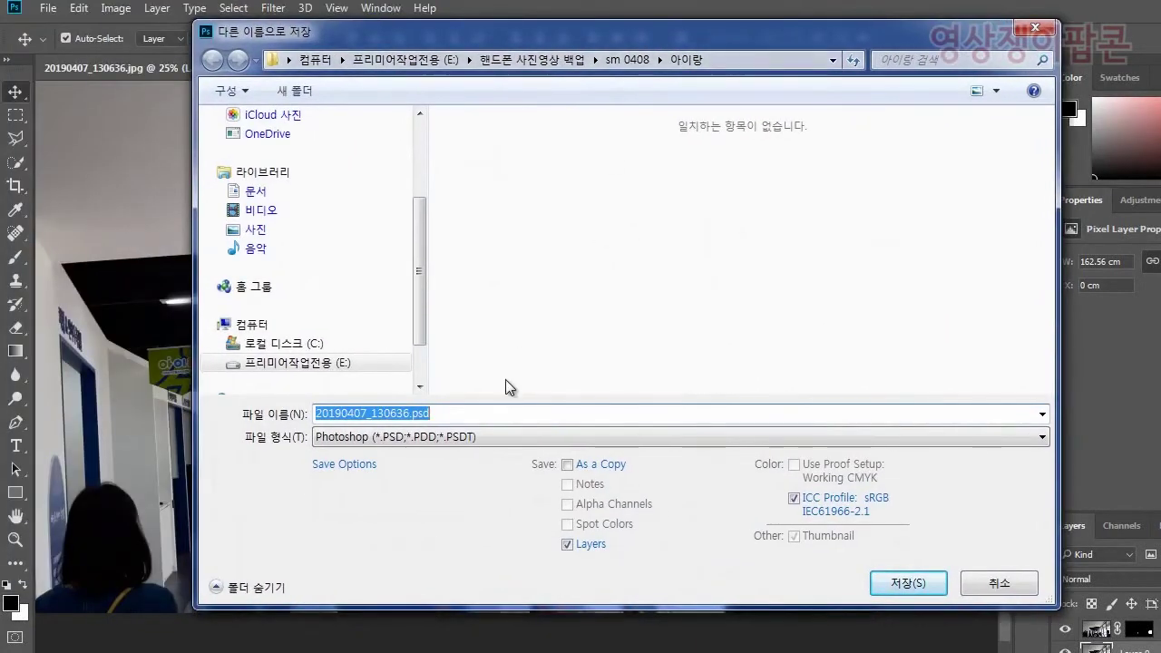
Examine the file formats available for saving the photo, including the JPEG variants, and close the list
left_click_drag(514, 452, 409, 380)
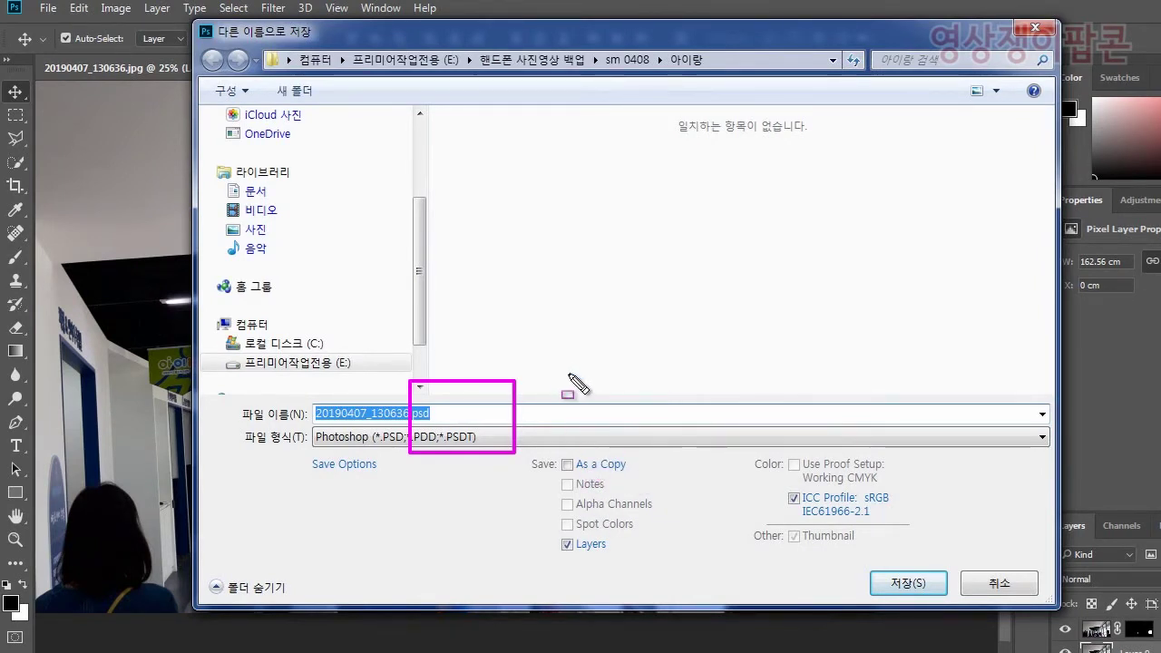
left_click(570, 435)
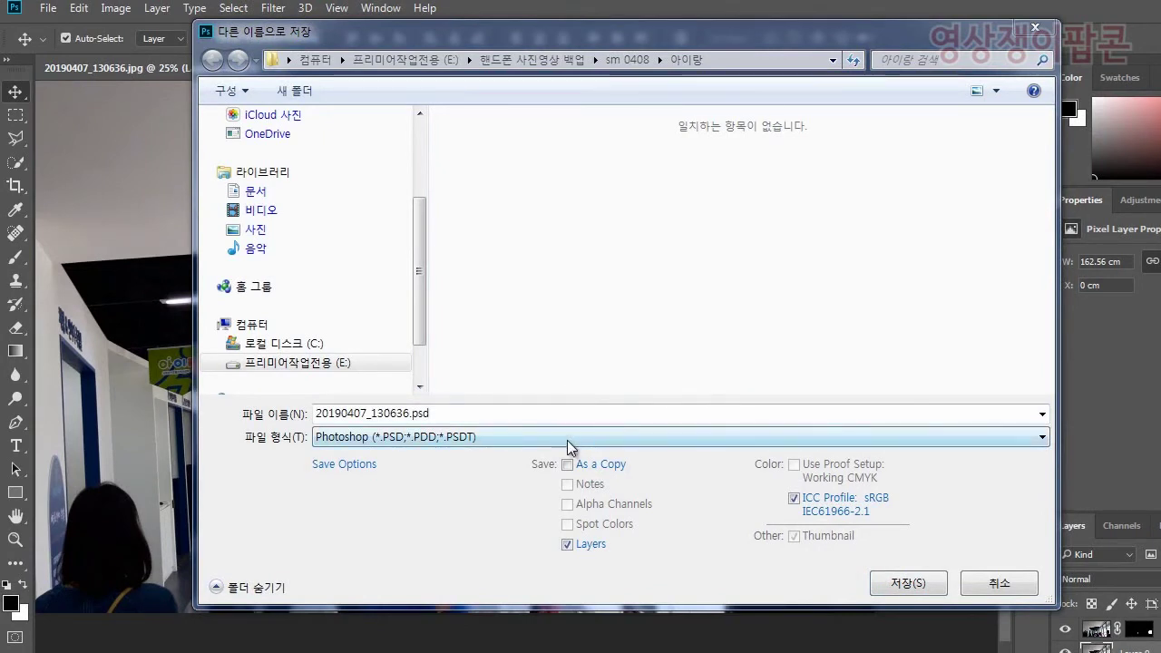
left_click(532, 439)
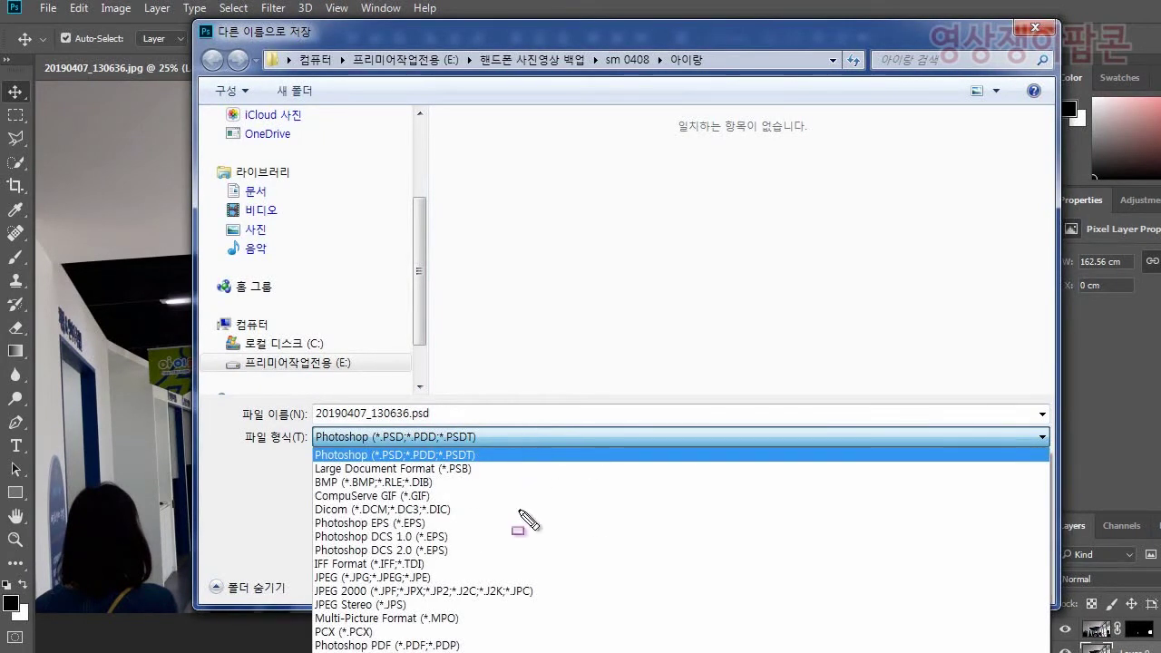
mouse_move(586, 629)
left_mouse_down()
mouse_move(441, 586)
mouse_move(293, 564)
left_mouse_up()
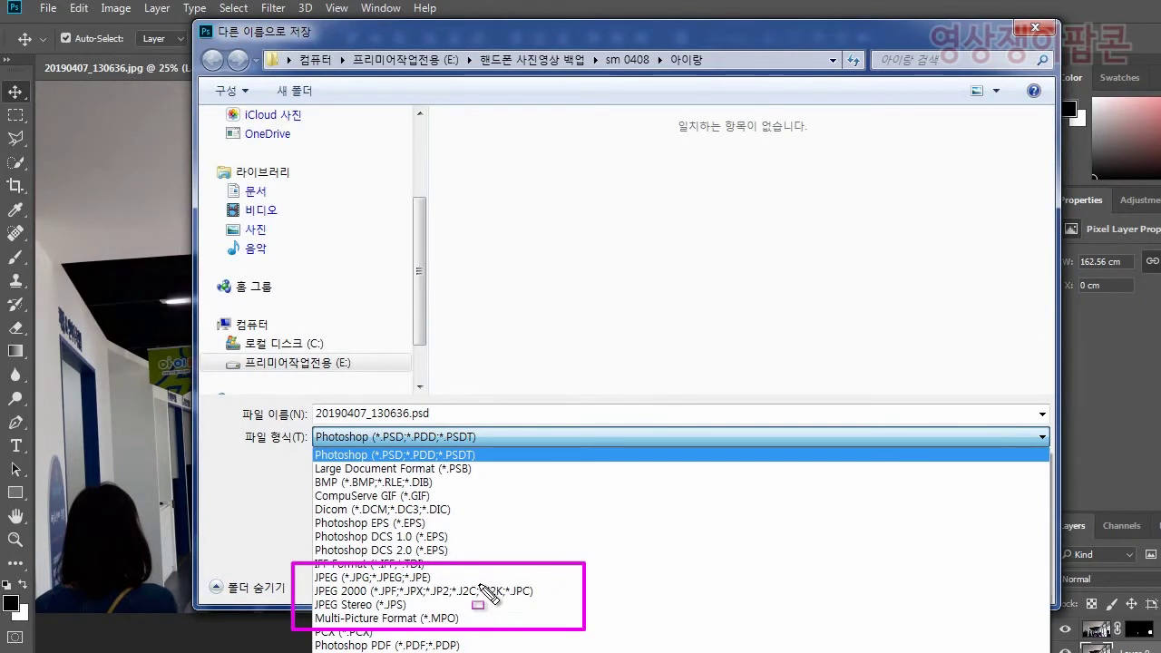
key("Escape")
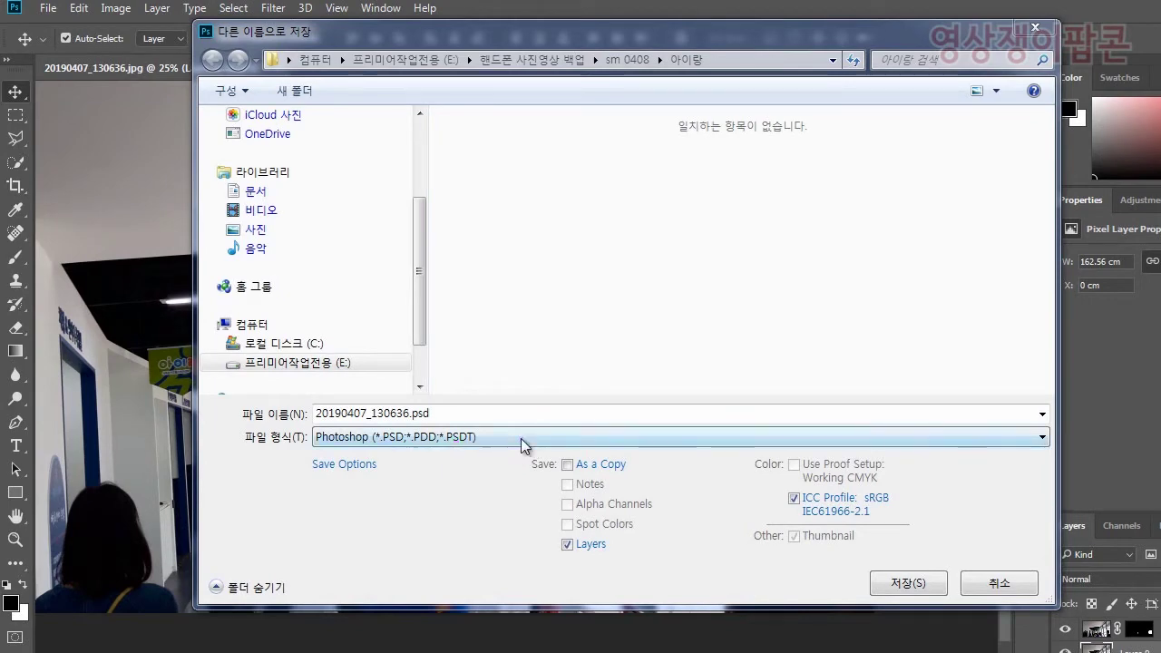
Set the format for the saved photo to JPEG (*.JPG;*.JPEG;*.JPE)
left_click(638, 439)
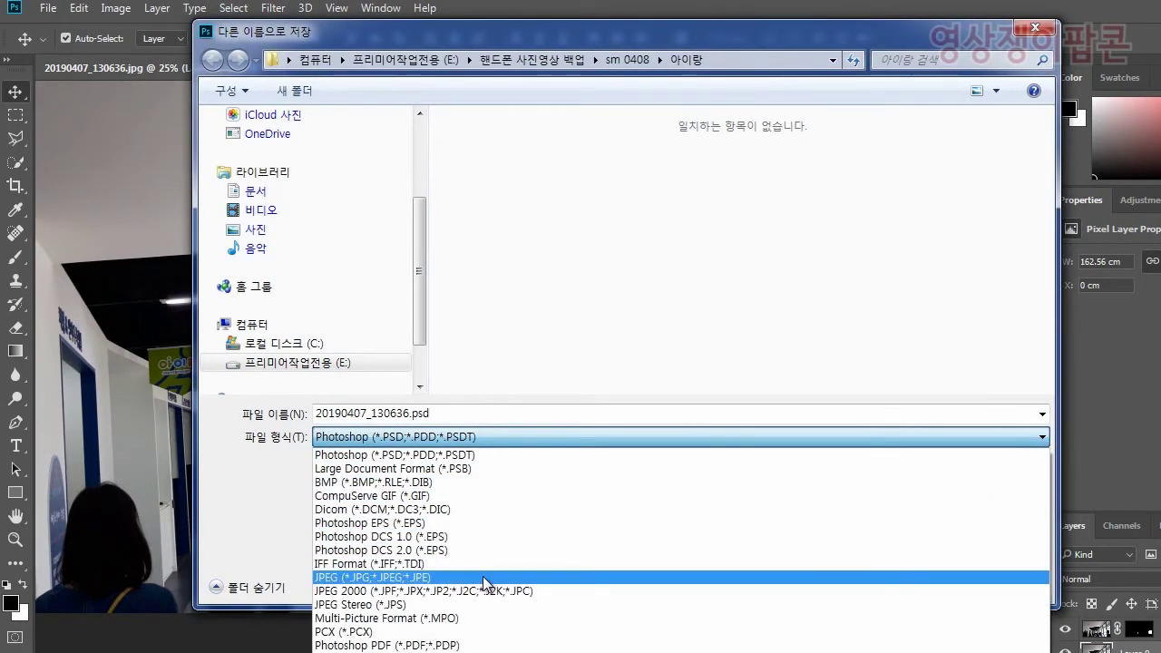
mouse_move(474, 577)
left_mouse_down()
mouse_move(526, 577)
mouse_move(439, 577)
left_mouse_up()
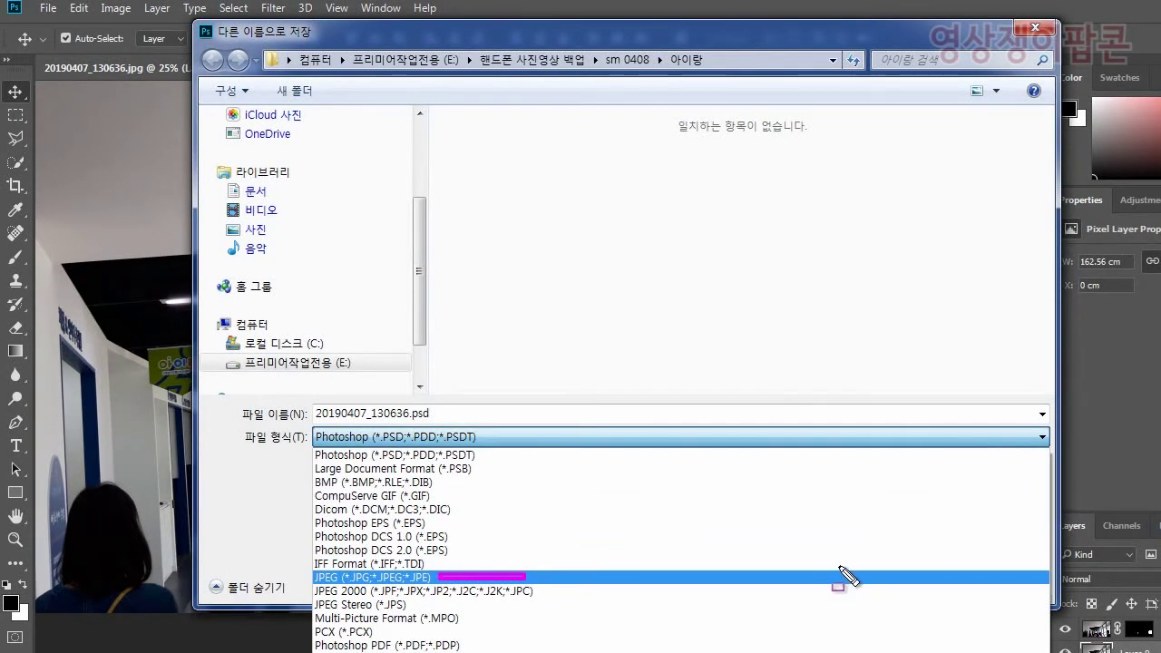
key("Escape")
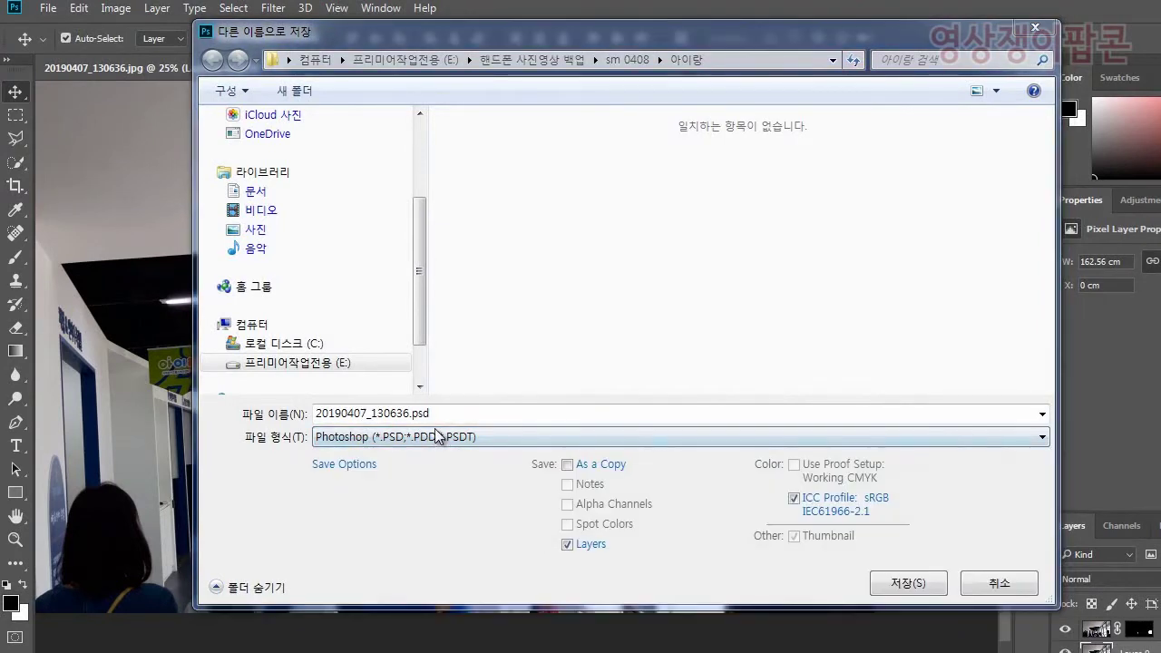
left_click(439, 437)
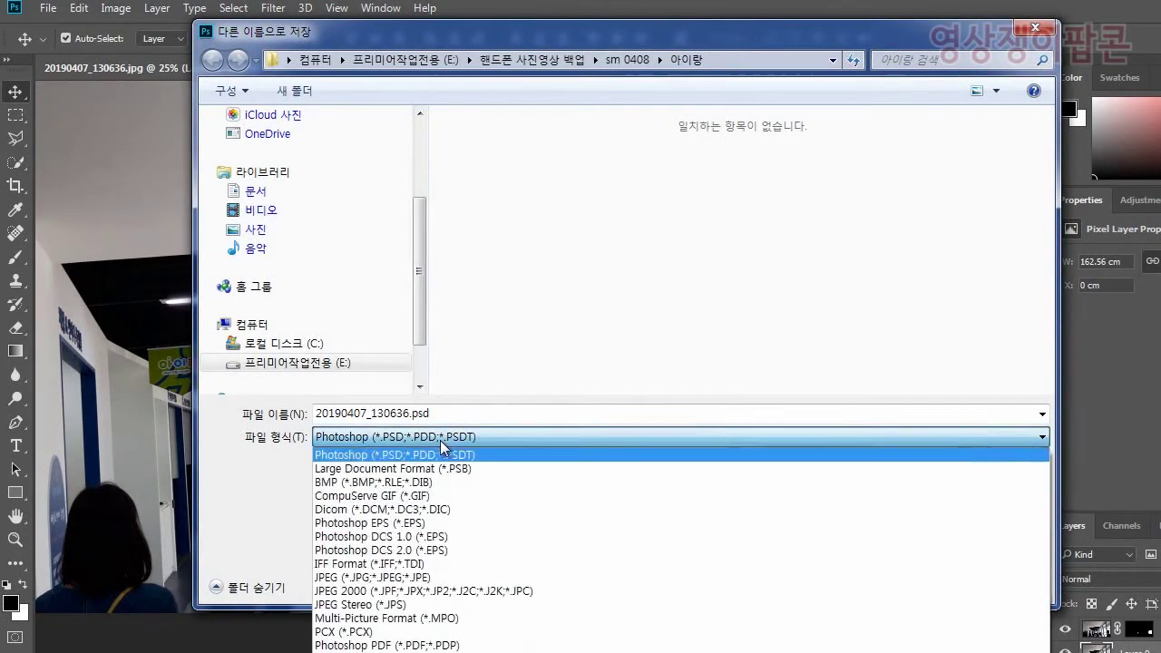
left_click(430, 581)
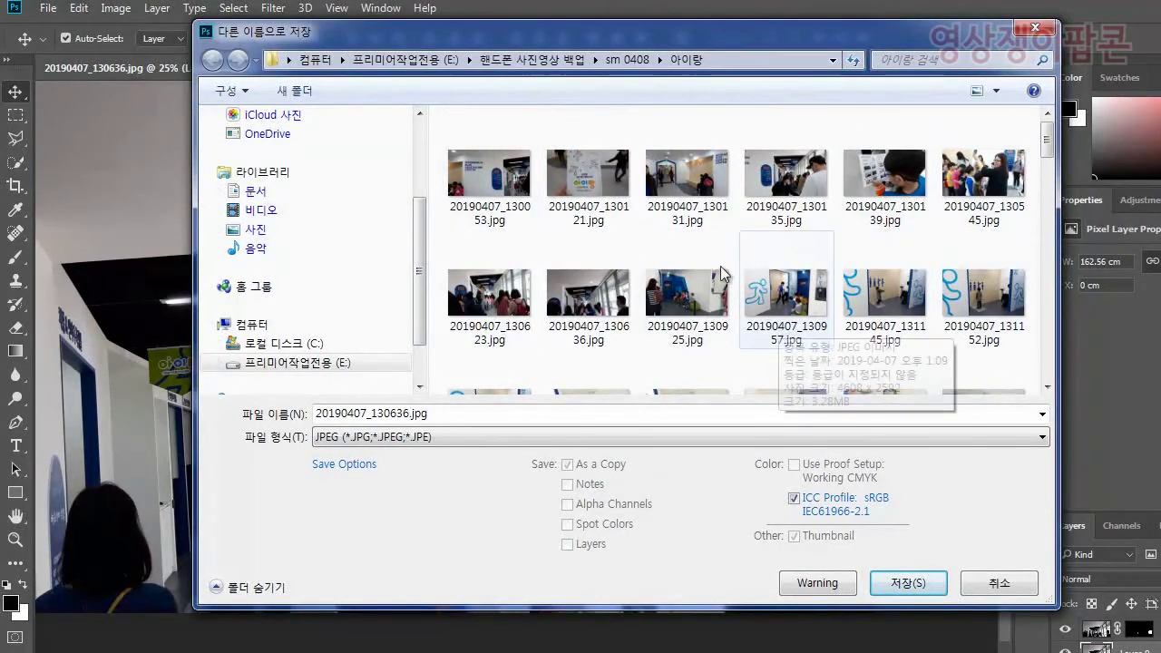
Save the photo as 20190407_130636.jpg in the 190411 folder under 유튜브 > 영상쟁이 팝콘- 녹화 시작 on drive E
left_click(405, 58)
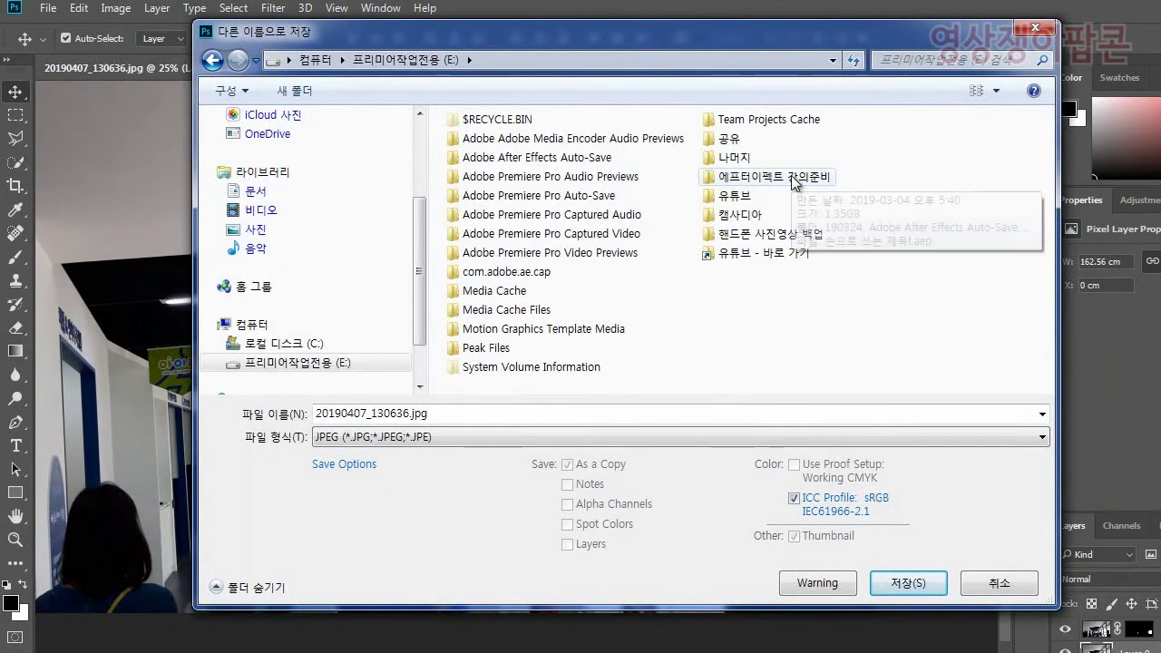
double_click(733, 195)
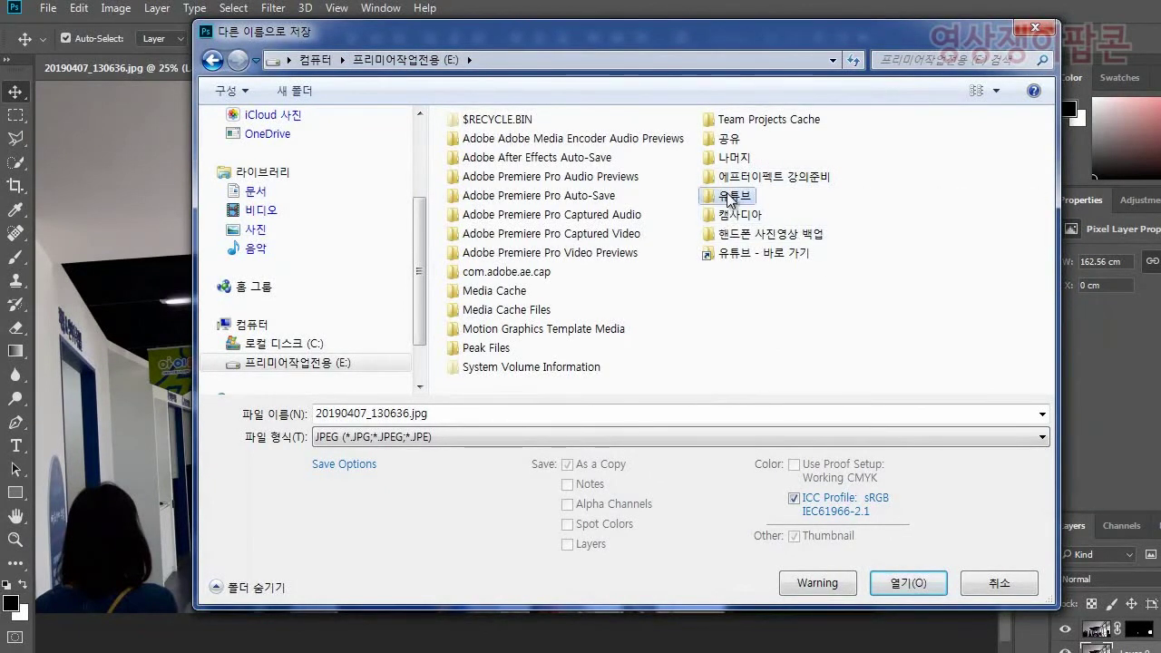
double_click(687, 270)
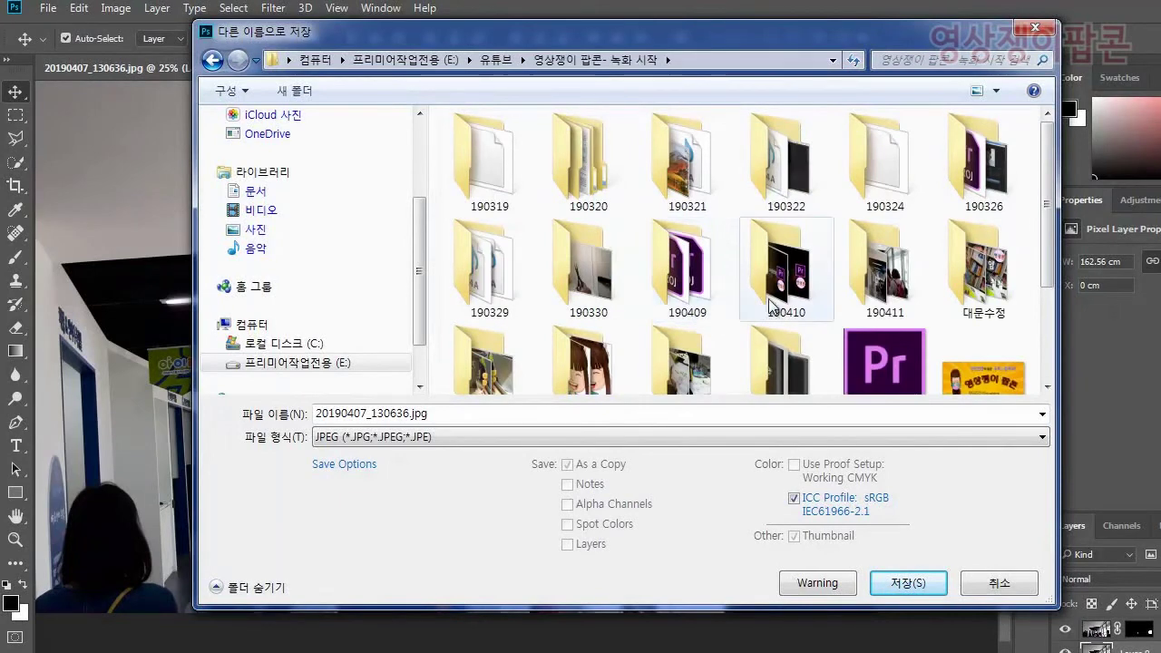
double_click(877, 272)
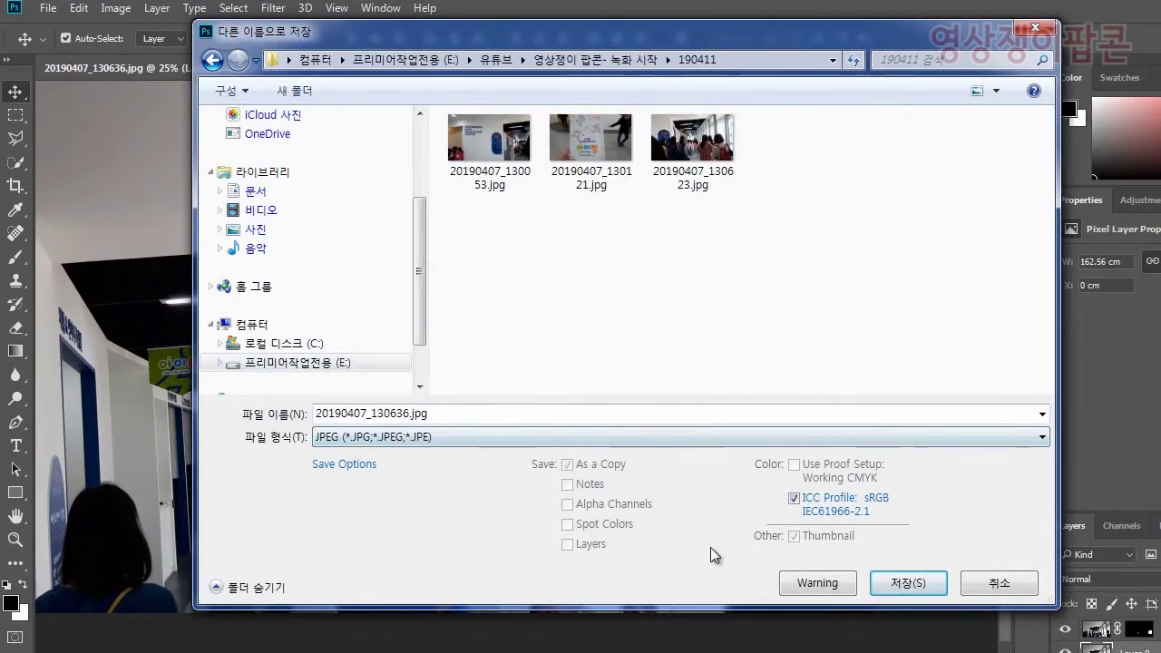
left_click(934, 586)
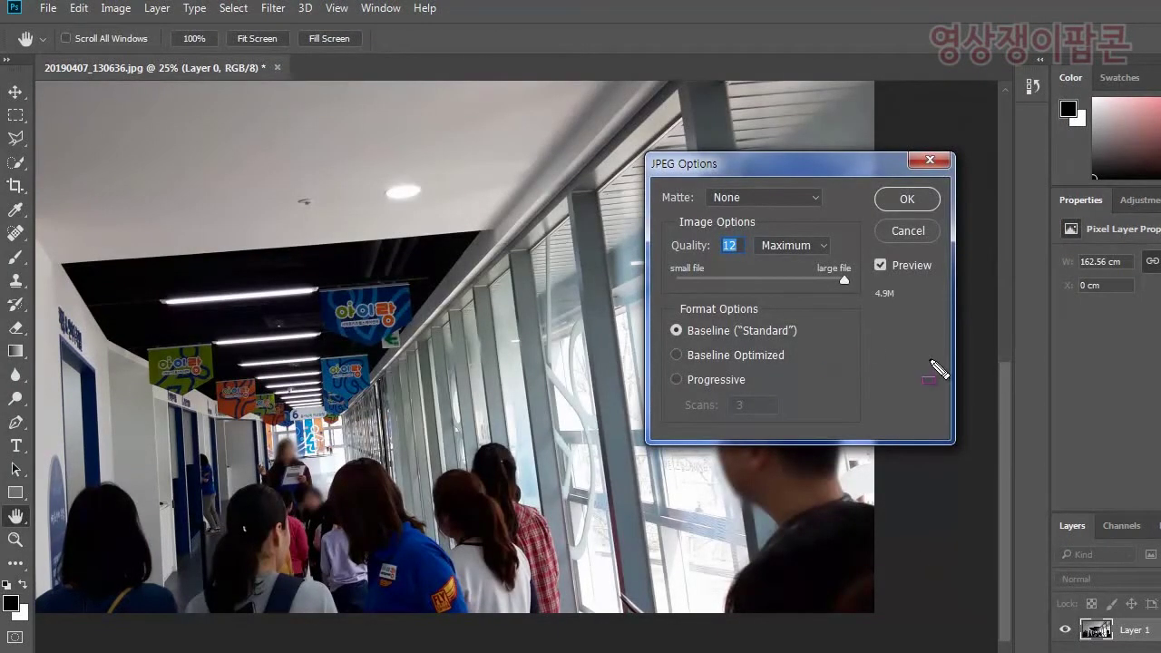
Accept the JPEG options with quality 12 (Maximum) and Baseline ("Standard"), and quit Photoshop without saving the open document's changes
mouse_move(897, 366)
left_mouse_down()
mouse_move(661, 143)
mouse_move(626, 142)
left_mouse_up()
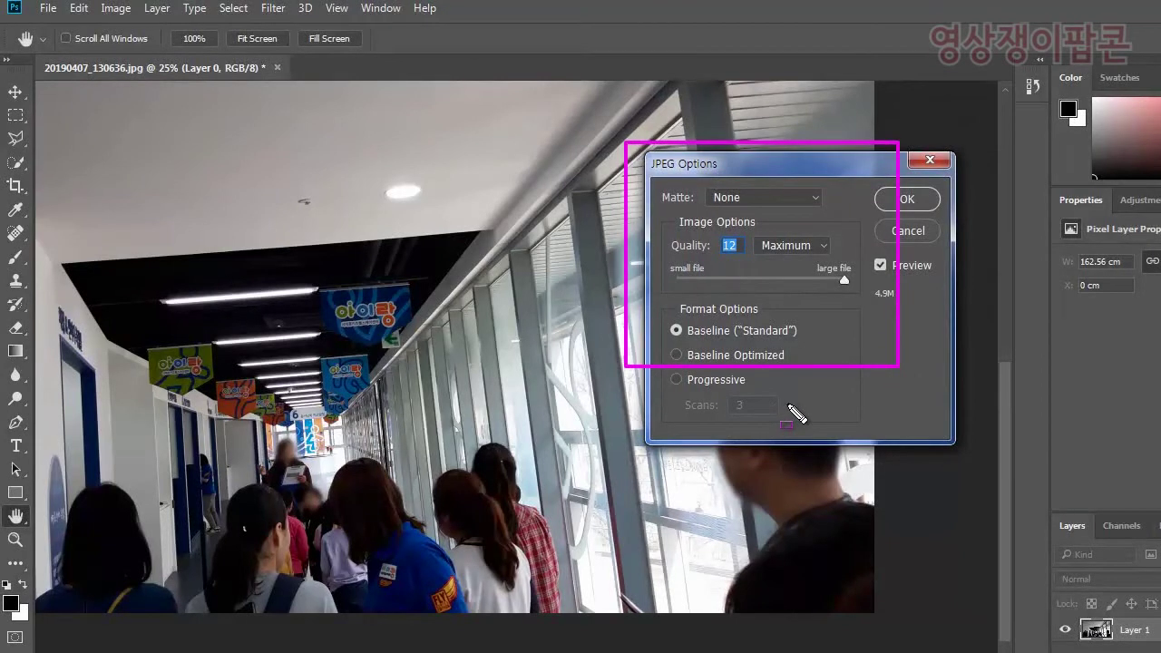
left_click_drag(767, 284, 645, 227)
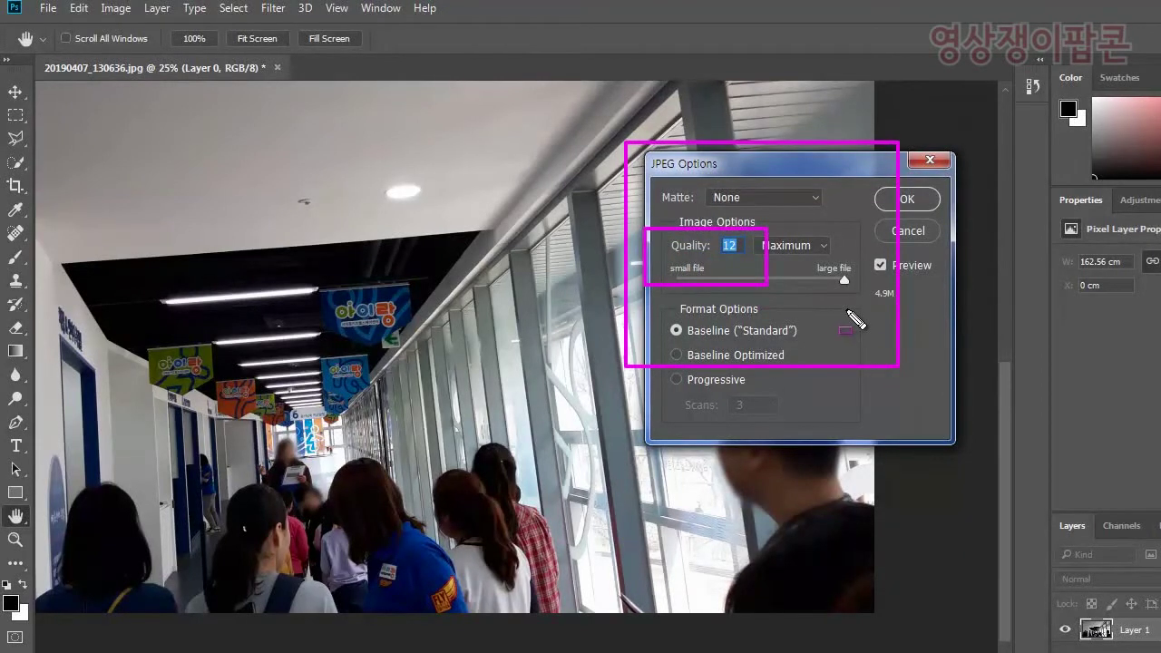
left_click_drag(847, 310, 799, 252)
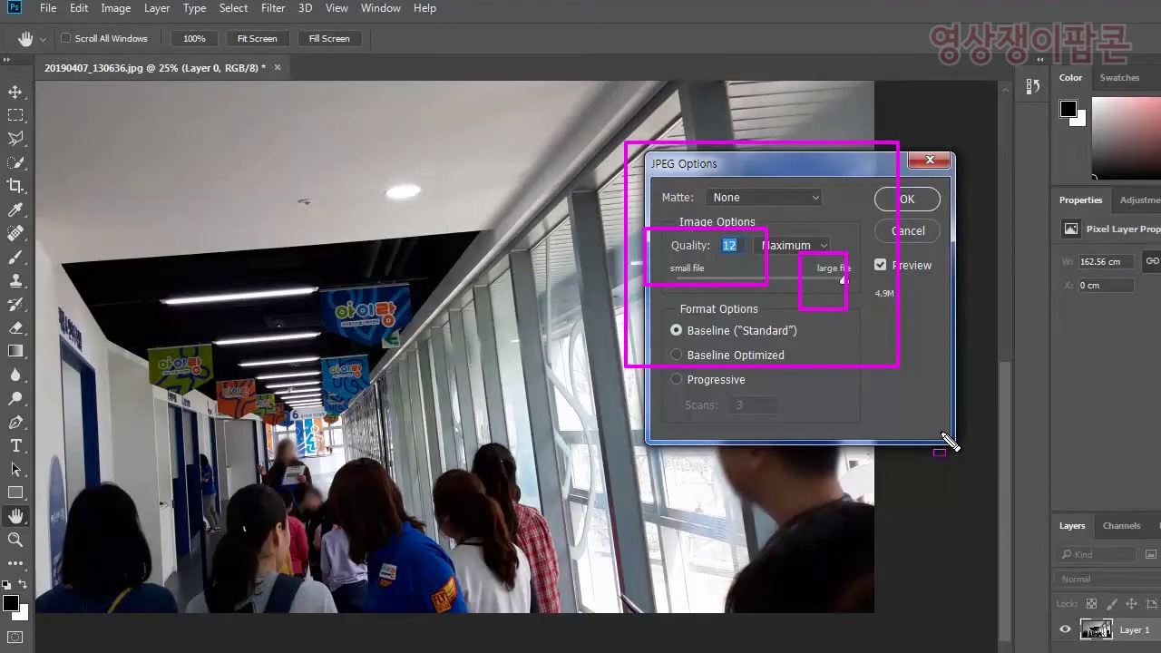
key("Escape")
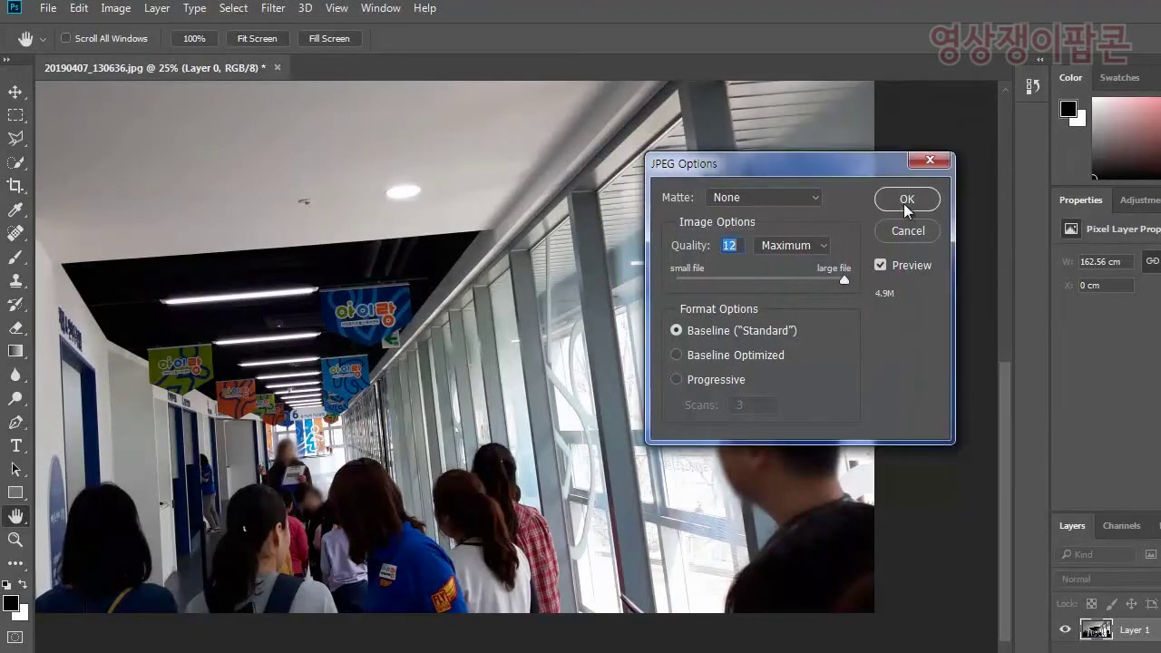
left_click(906, 201)
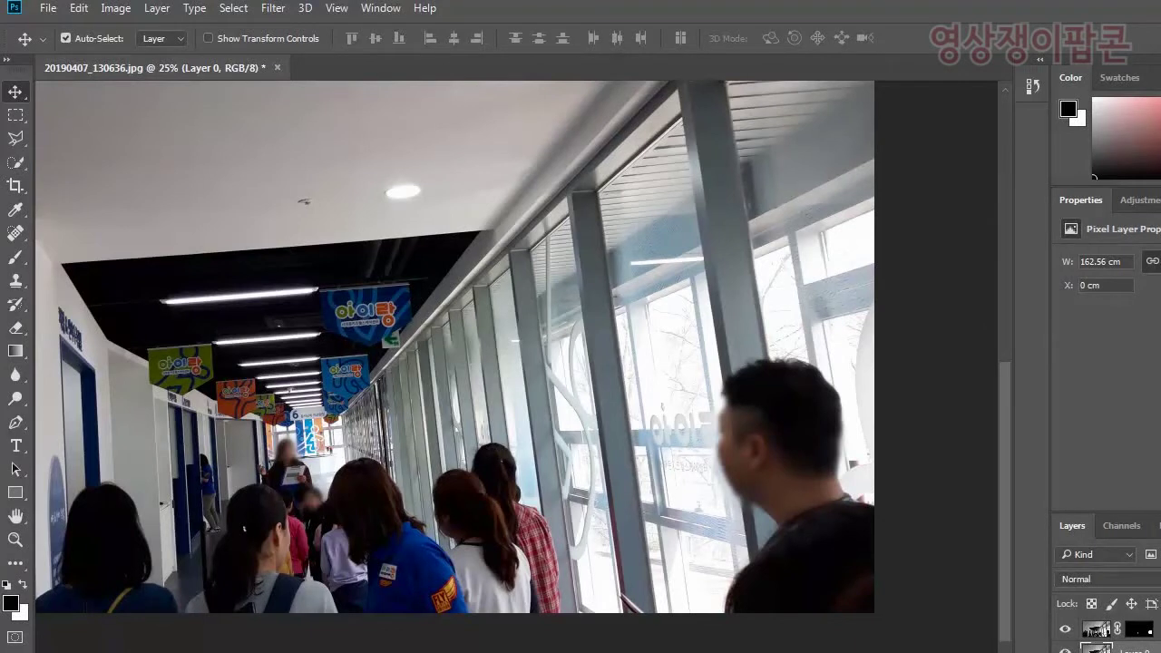
key("ctrl+q")
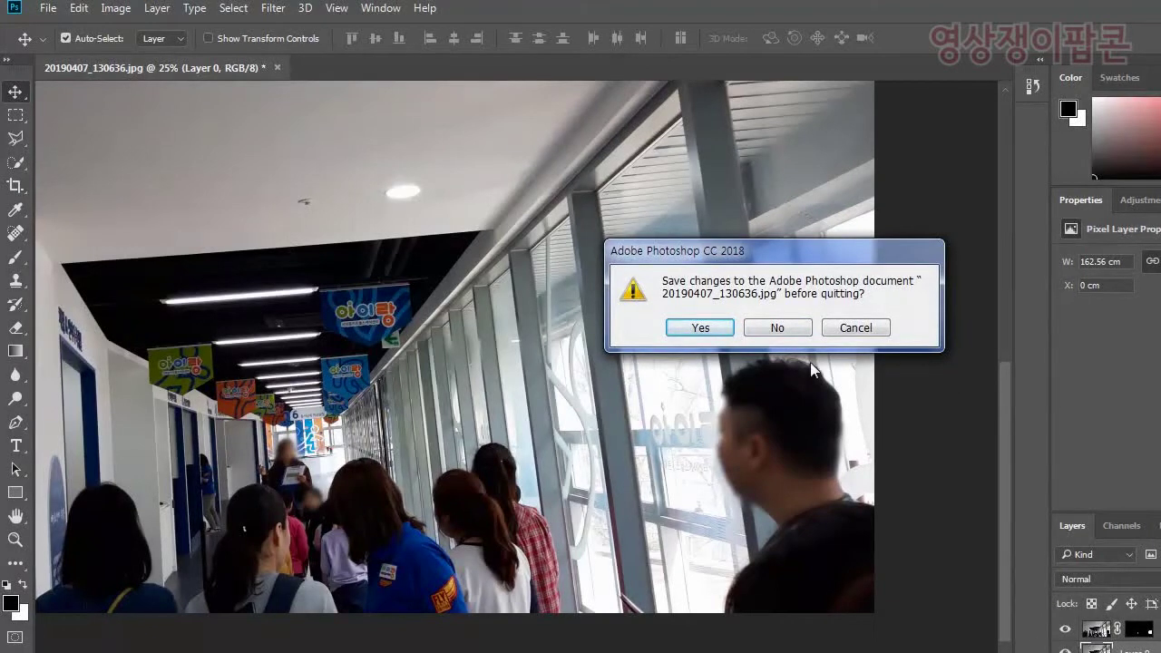
left_click(777, 329)
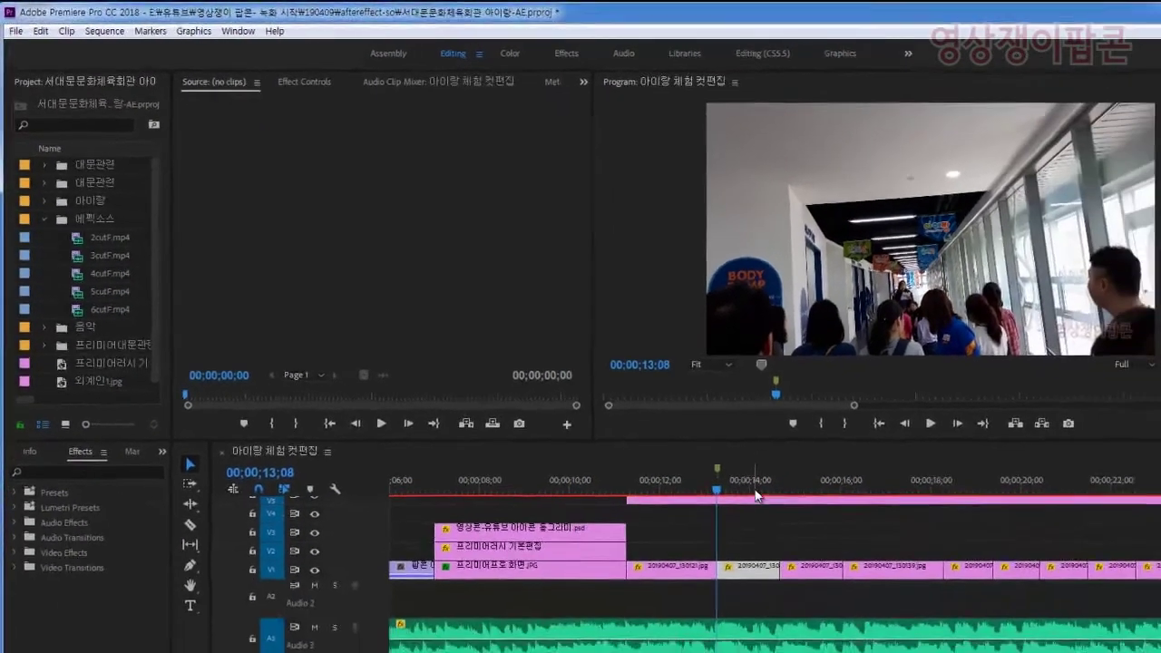
Switch to Premiere Pro and place the playhead at 00;00;13;20 over the hallway photo clip
left_click(901, 585)
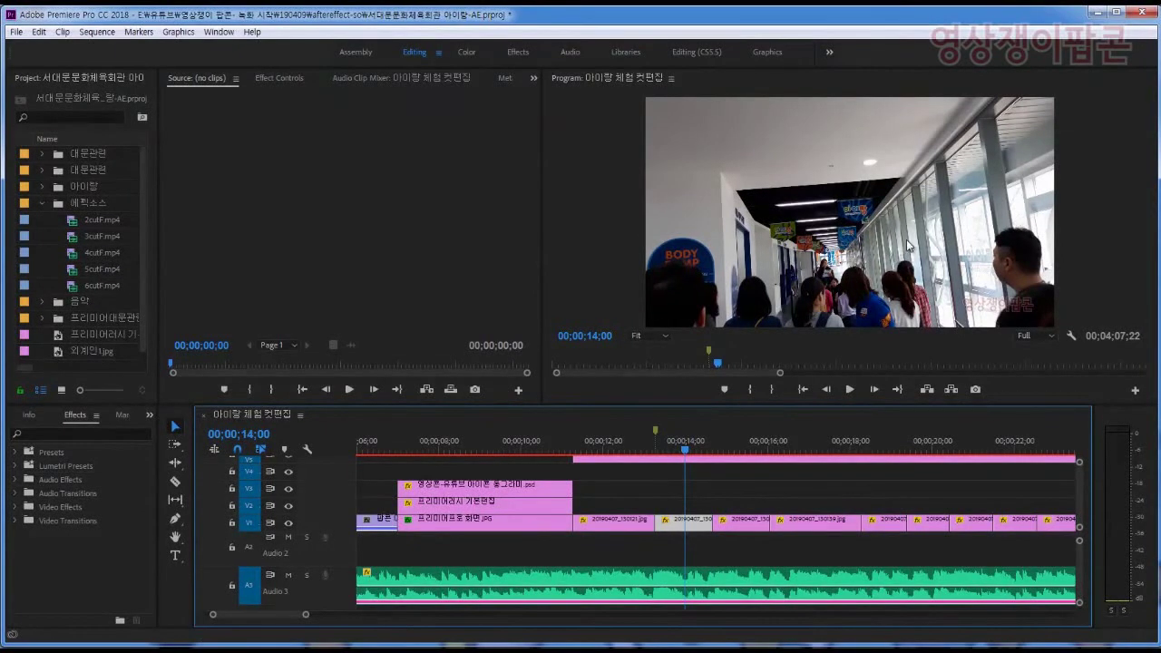
left_click(690, 480)
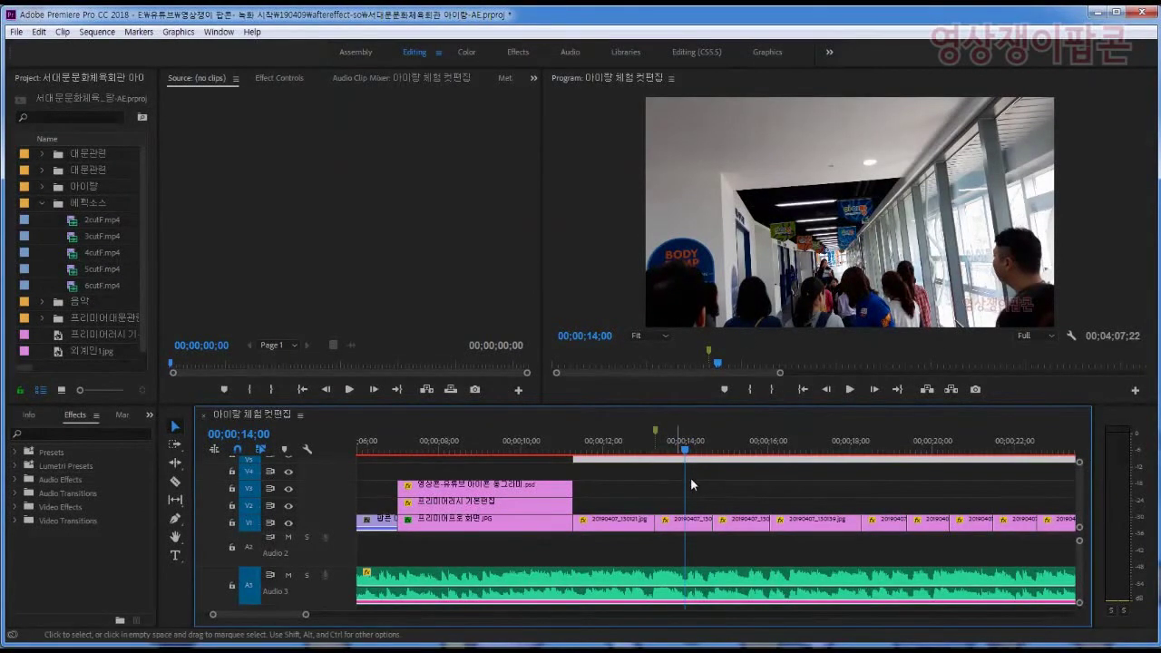
left_click(672, 448)
left_click_drag(671, 489, 702, 538)
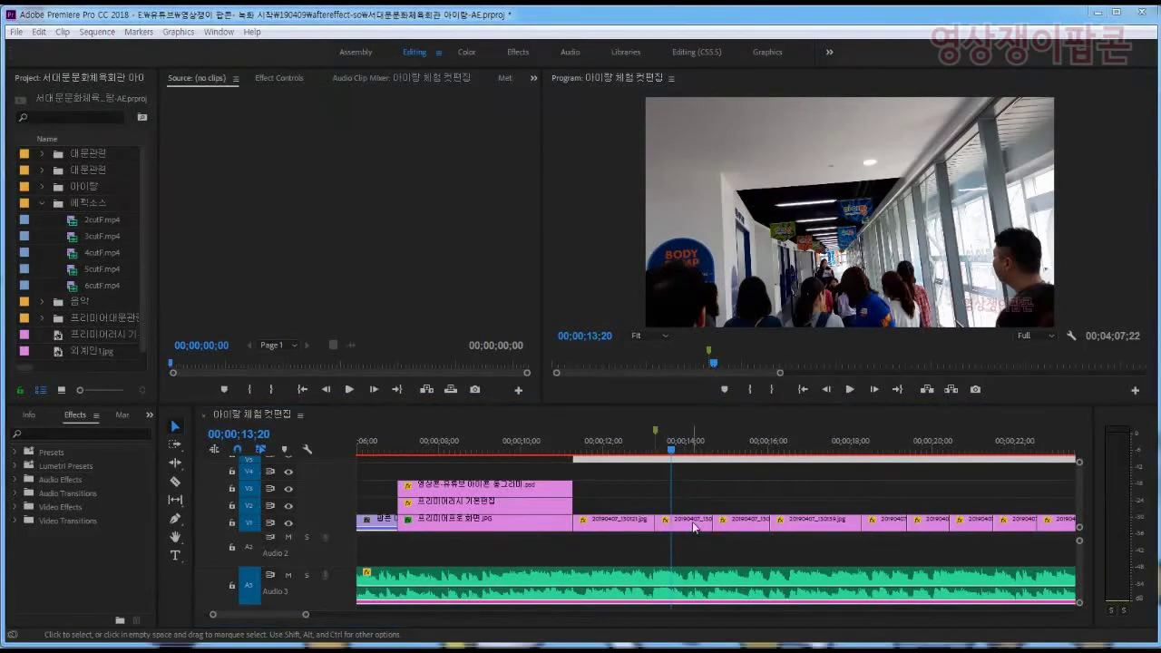
Look at the hallway clip's Edit in Adobe Photoshop command, dismiss it, select the clip and place the playhead at 00;00;13;29
right_click(692, 521)
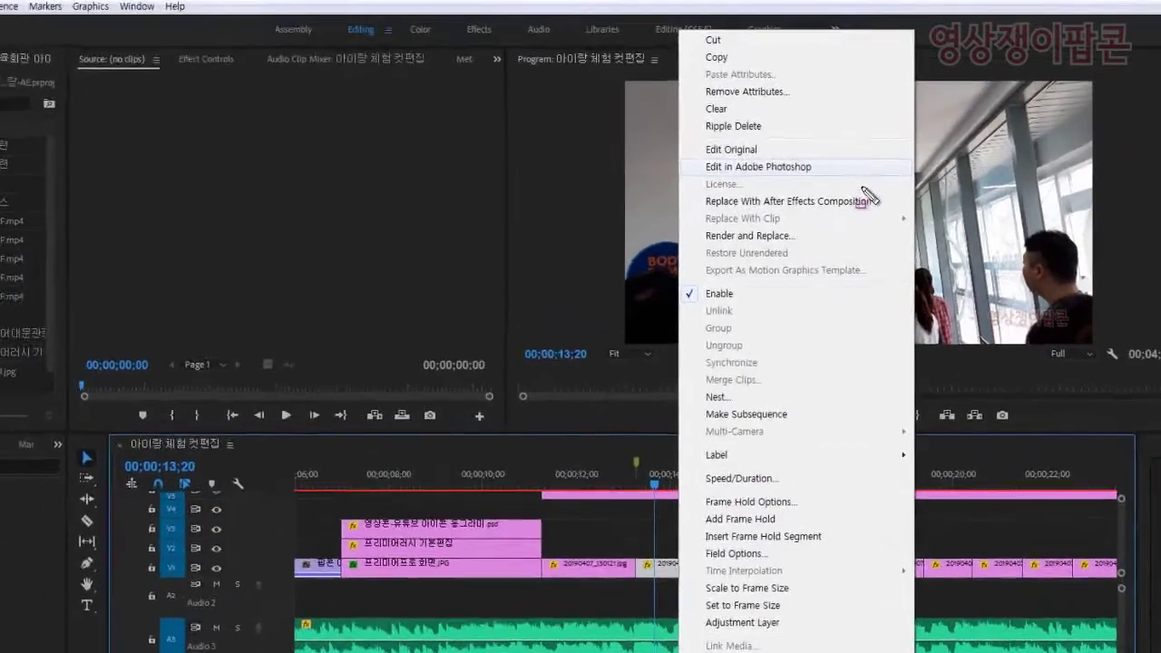
left_click_drag(855, 190, 659, 157)
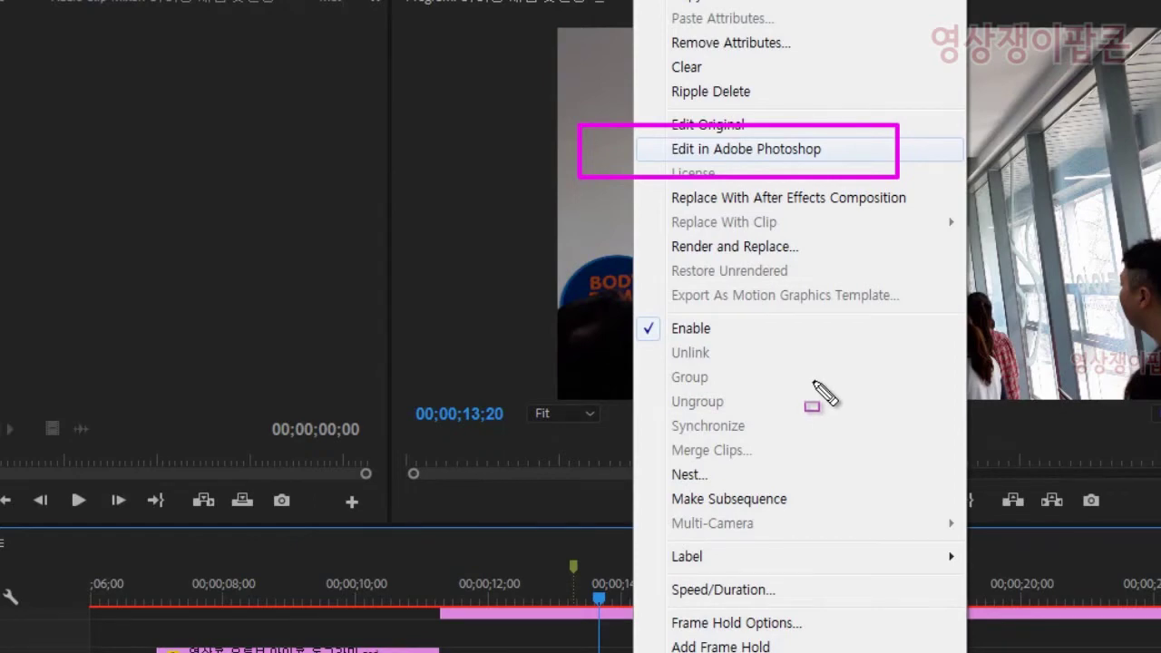
key("Escape")
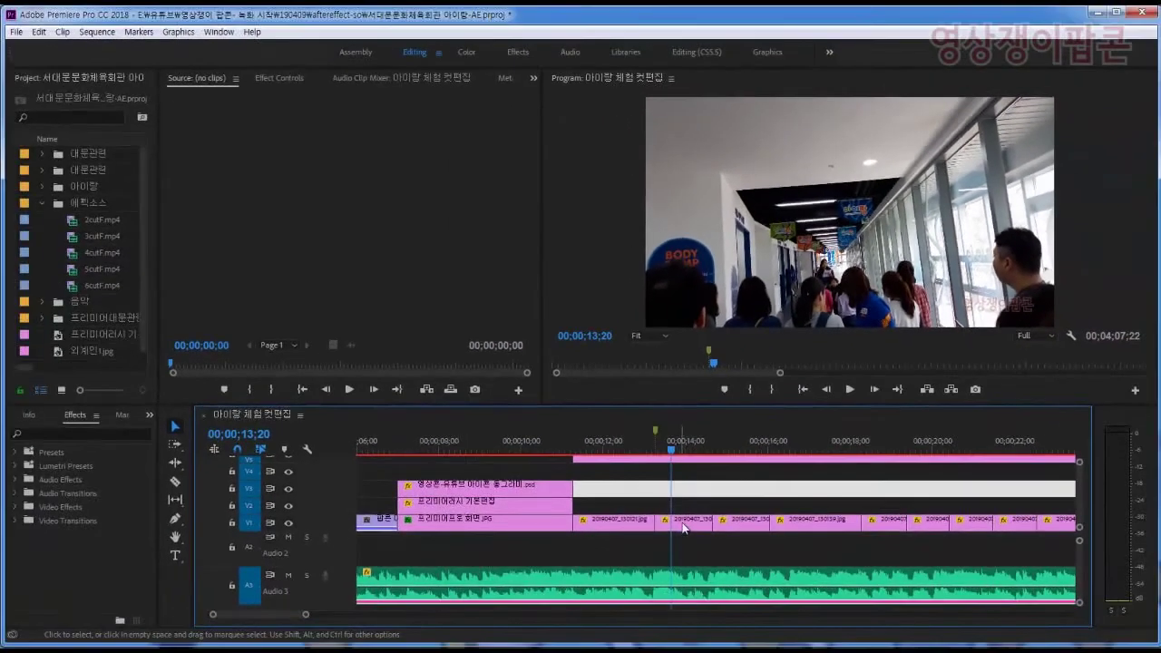
left_click(704, 532)
mouse_move(686, 453)
left_mouse_down()
mouse_move(668, 452)
mouse_move(683, 453)
left_mouse_up()
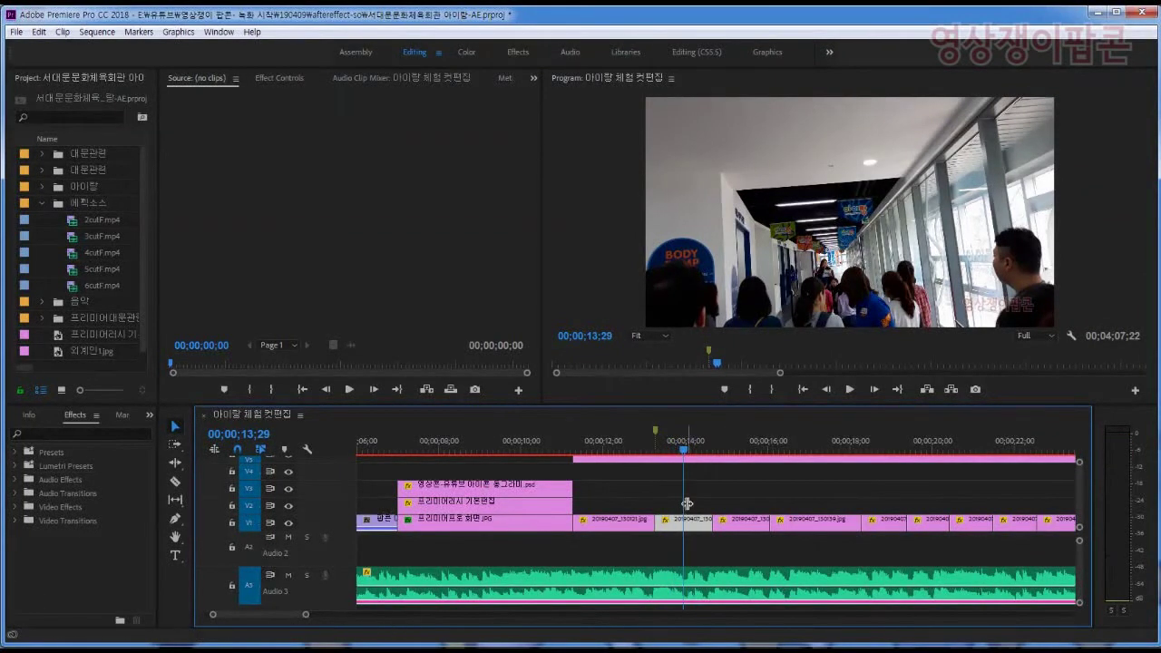
Collapse the 에펙소스 bin and start importing a file into the project
left_click(43, 201)
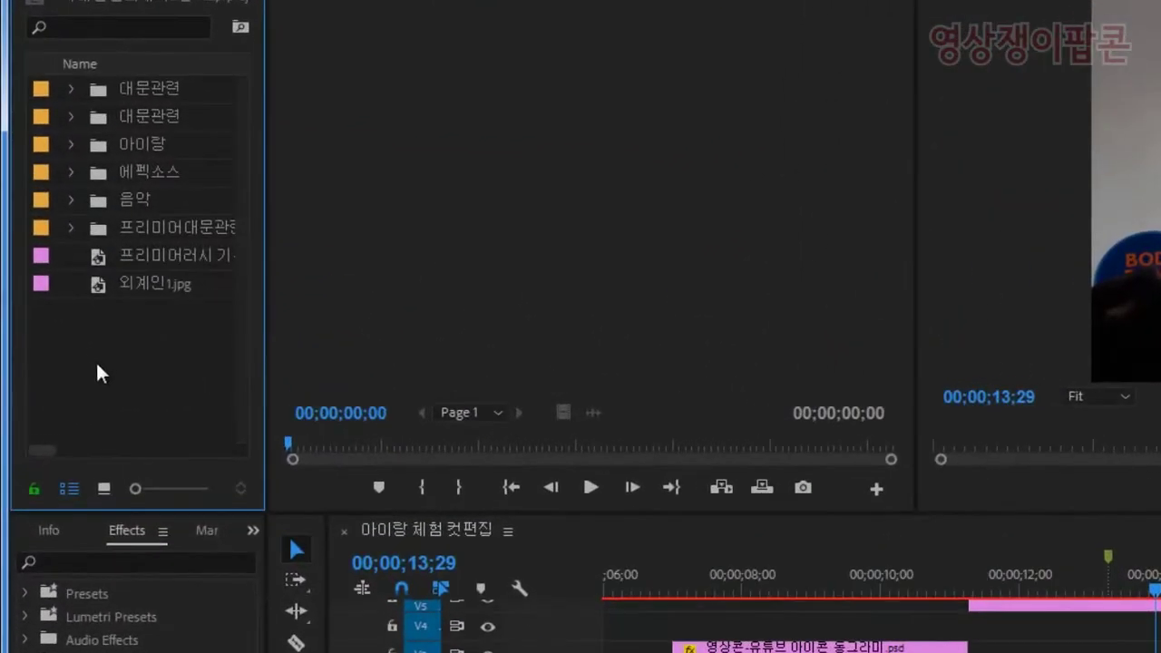
left_click_drag(63, 345, 168, 410)
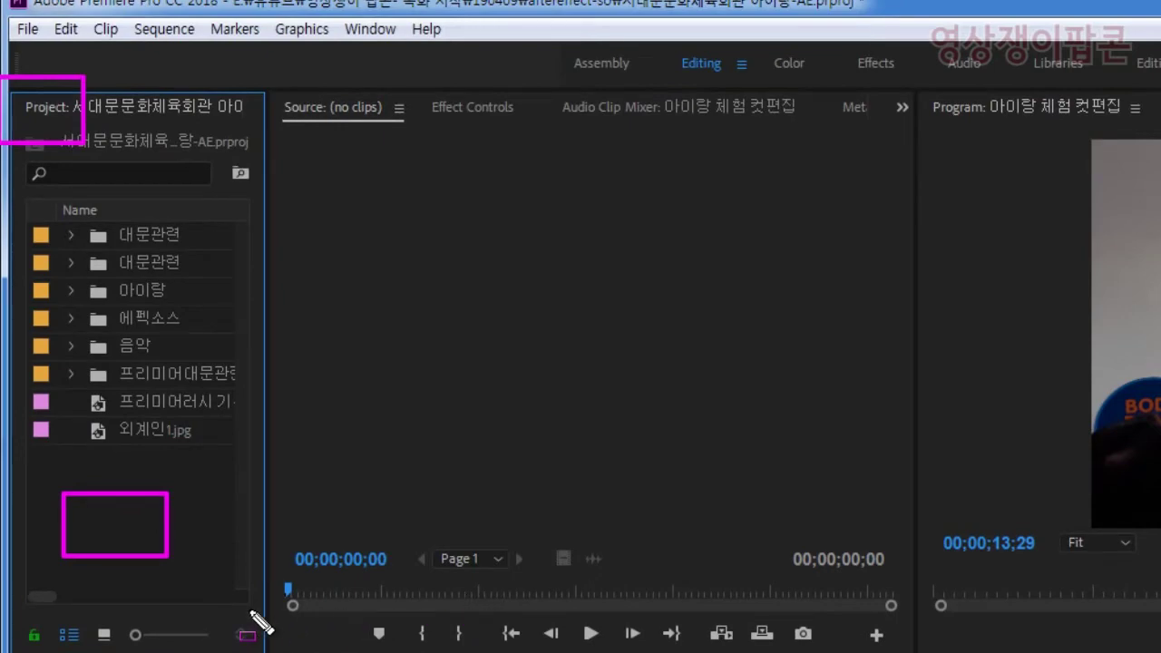
key("Escape")
double_click(116, 510)
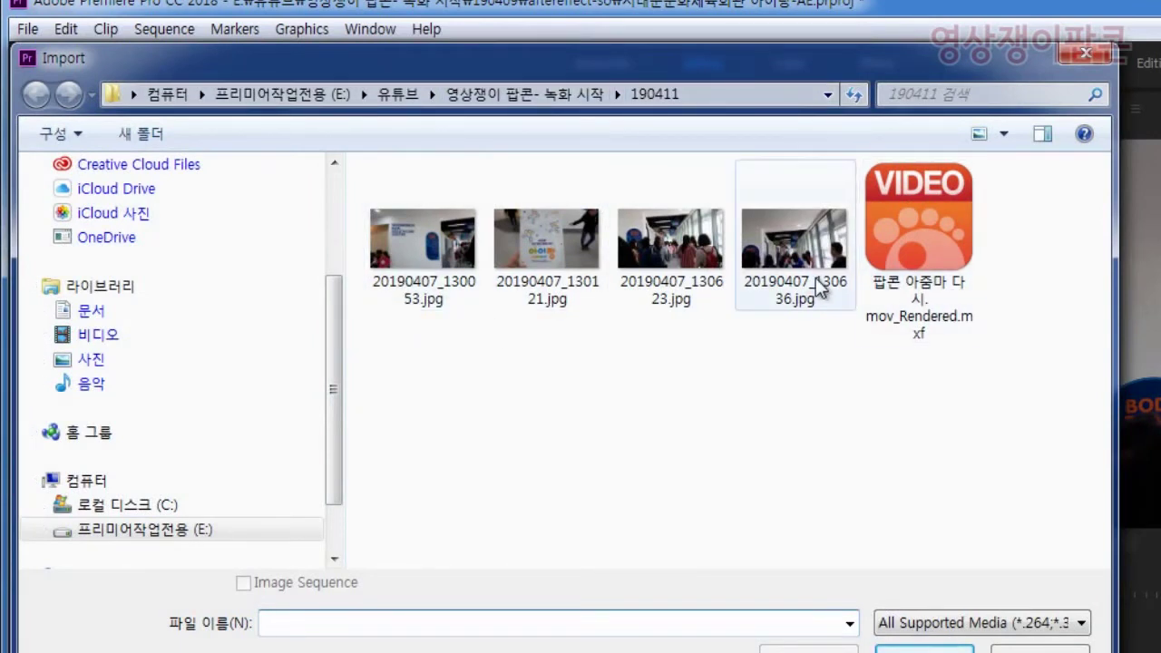
Choose 20190407_130636.jpg from the 190411 folder, check it with extra large thumbnails, and import it
left_click(795, 259)
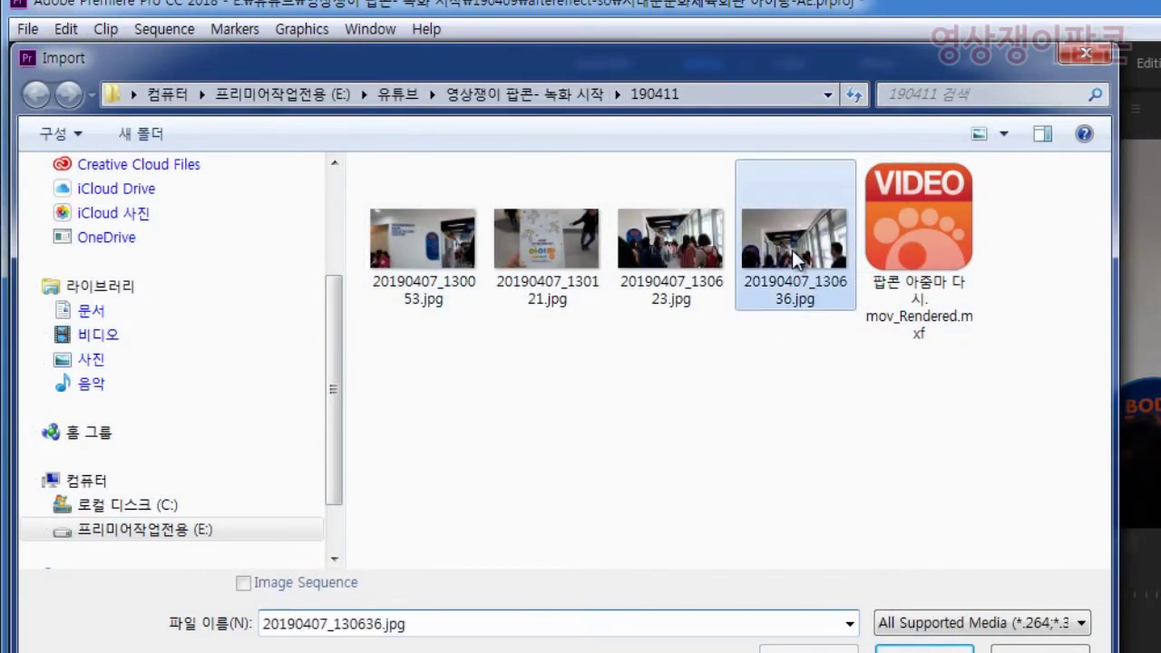
left_click(1003, 134)
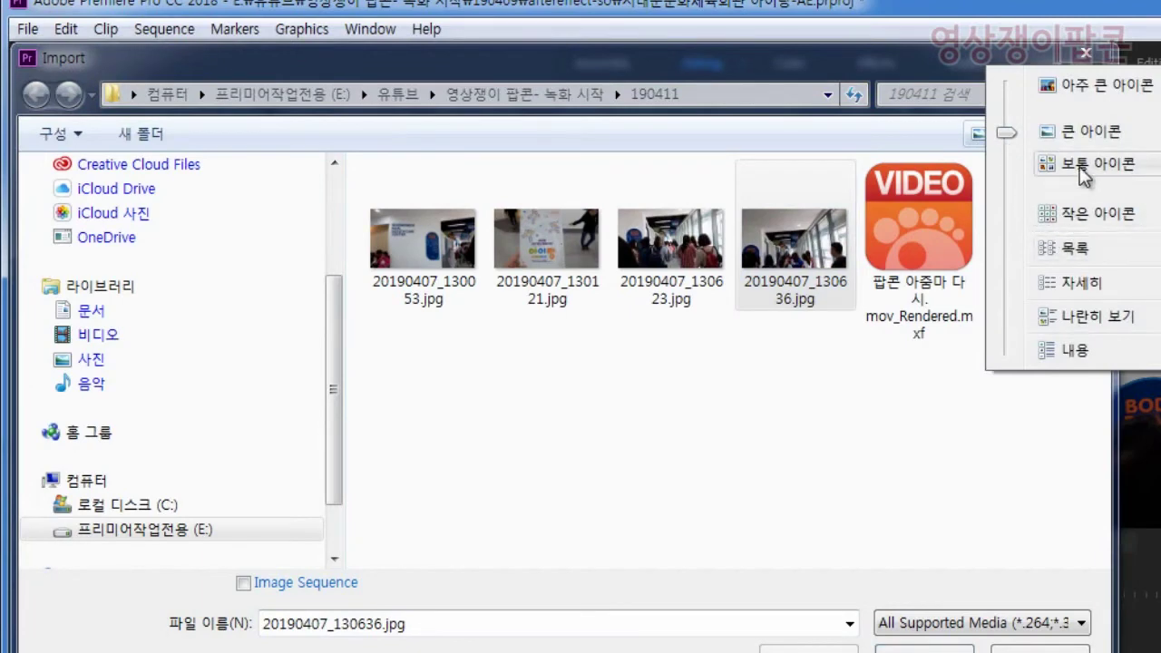
left_click(1085, 88)
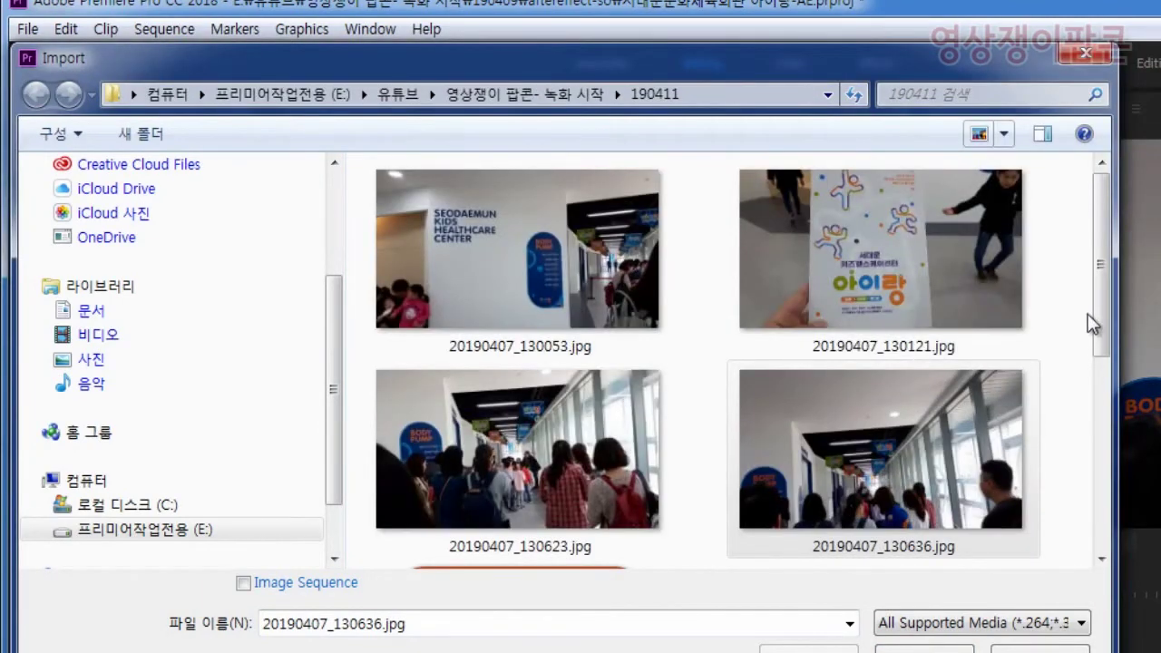
left_click_drag(1094, 322, 1102, 374)
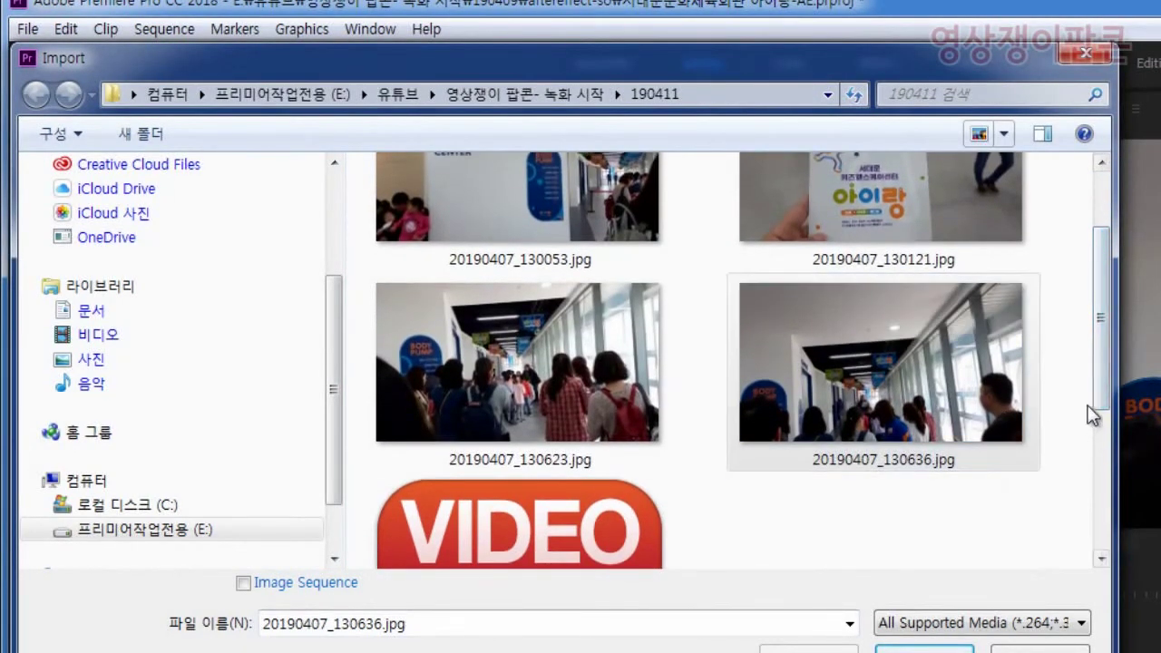
scroll(1100, 299, "up", 1)
scroll(1100, 300, "down", 1)
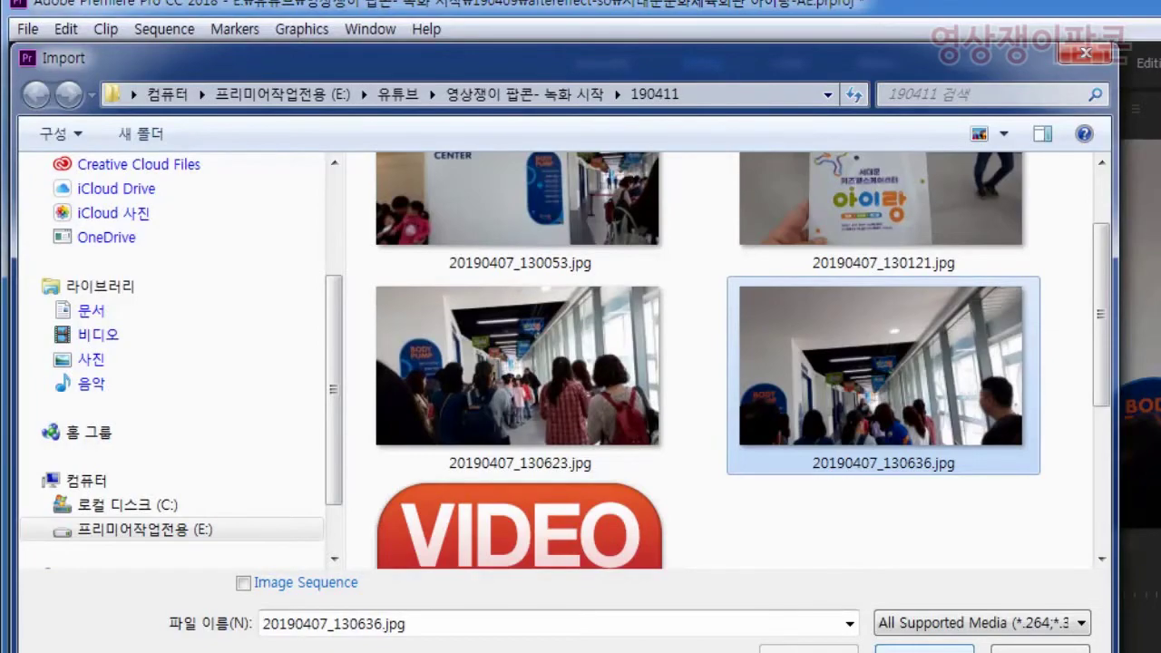
key("Return")
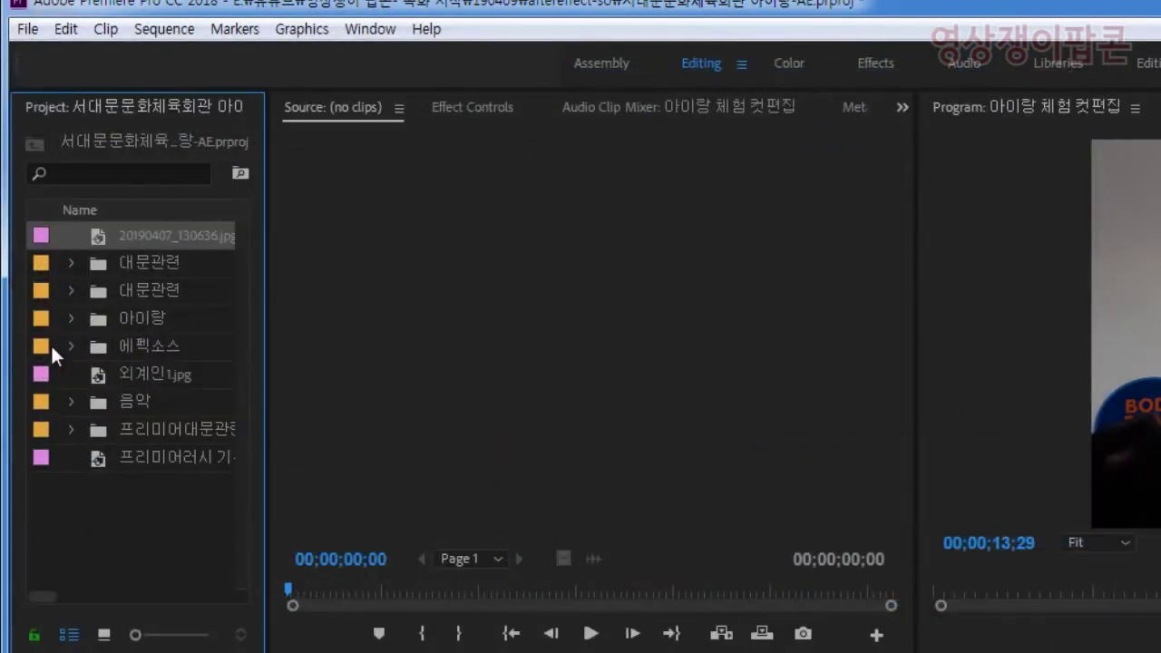
Create a new bin in the project and name it 사진 초상권해결
right_click(103, 525)
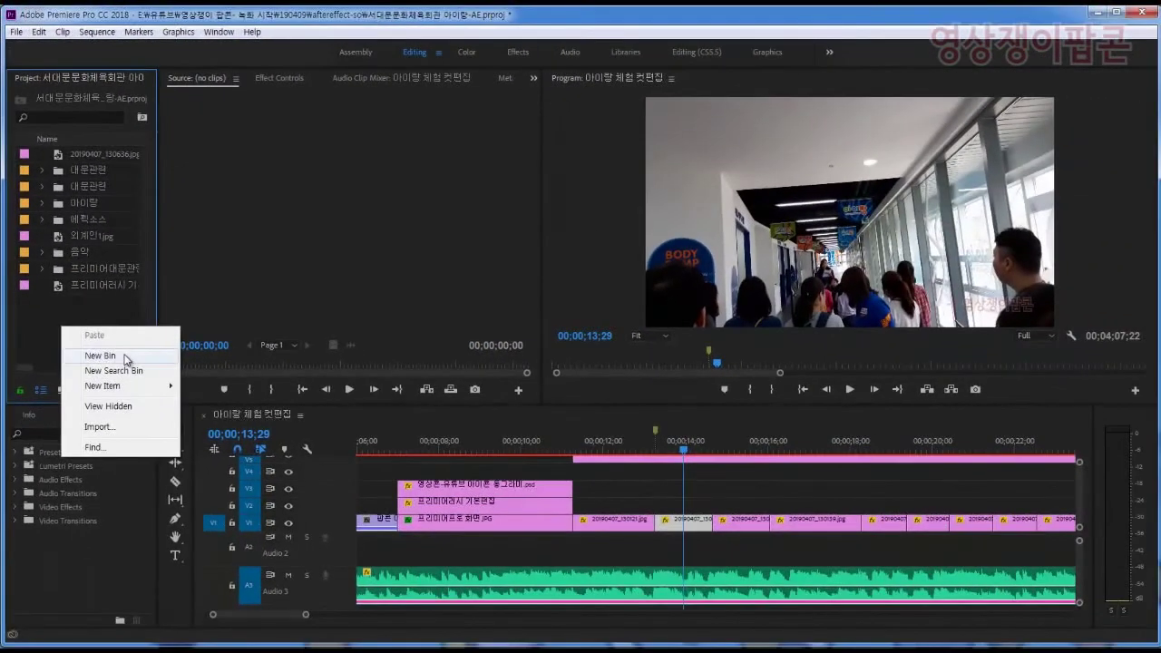
left_click(100, 355)
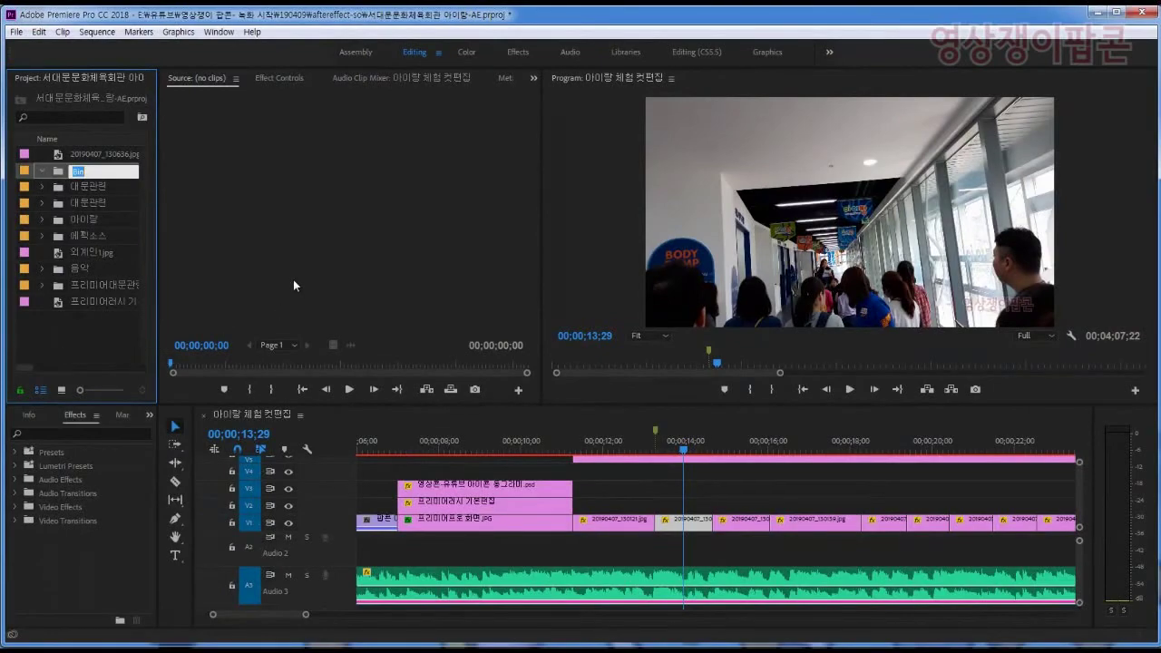
type("사지")
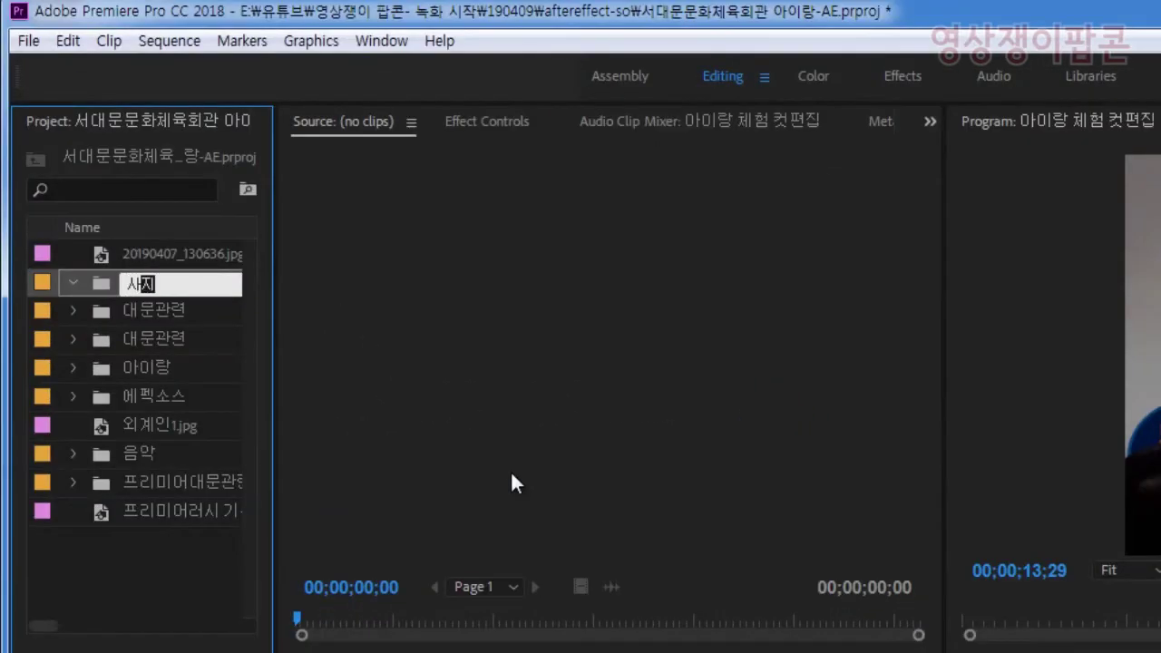
type("ㄴ 초상권")
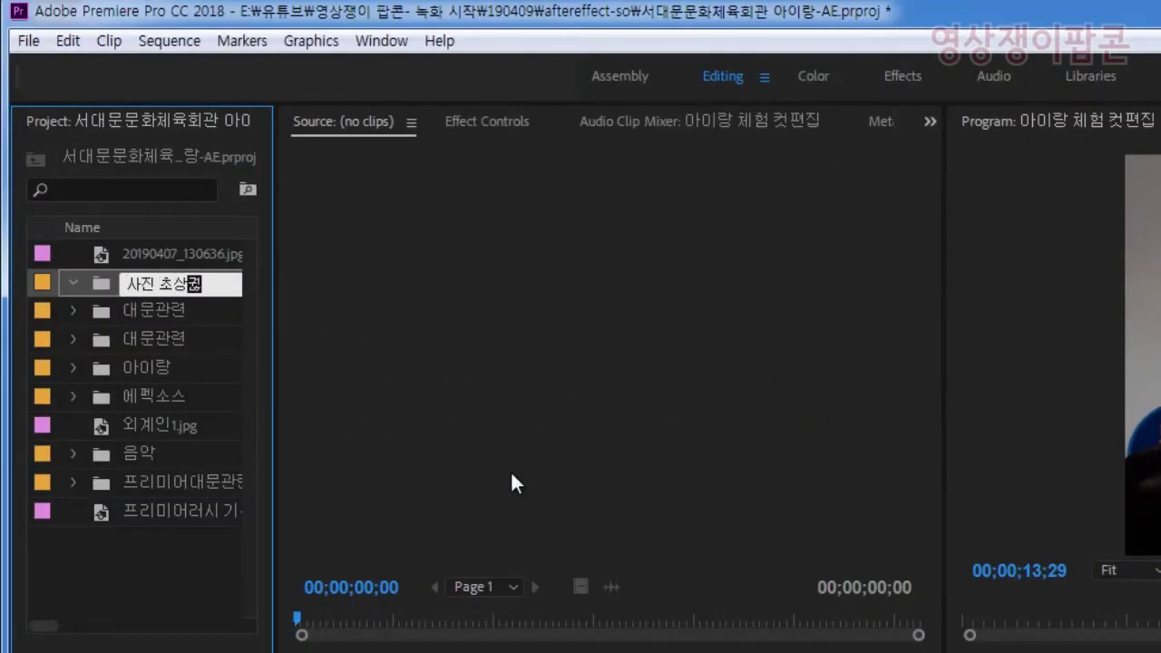
type("해결")
key("Tab")
Move 20190407_130636.jpg into the 사진 초상권해결 bin
left_click(130, 258)
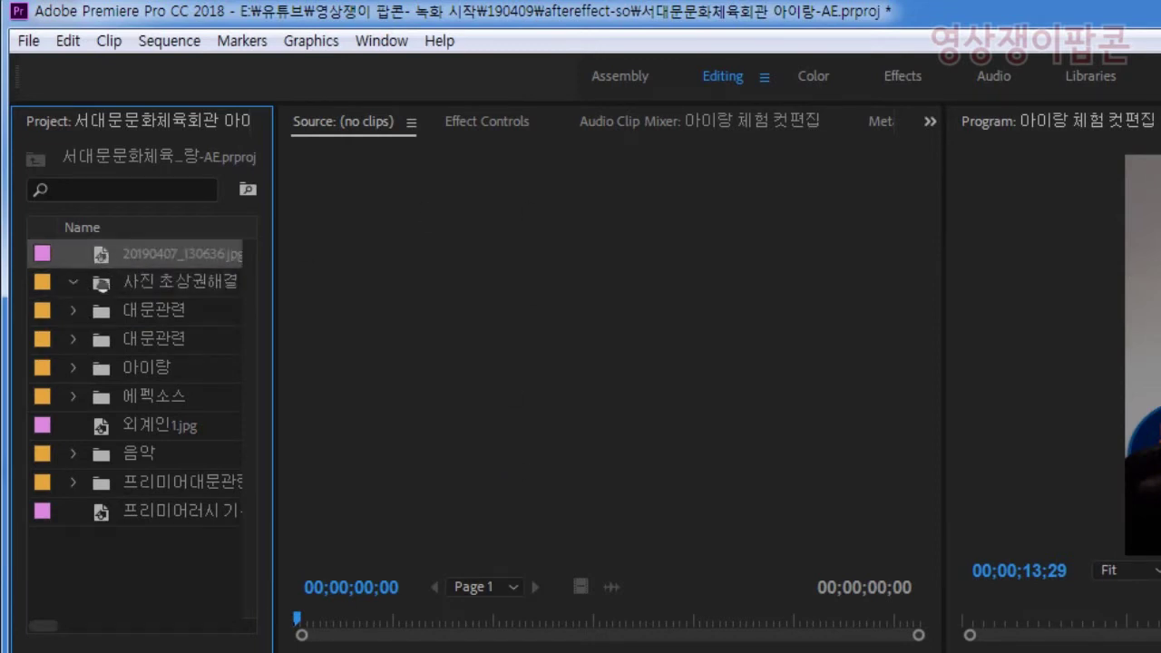
left_click_drag(100, 283, 80, 288)
left_click(179, 283)
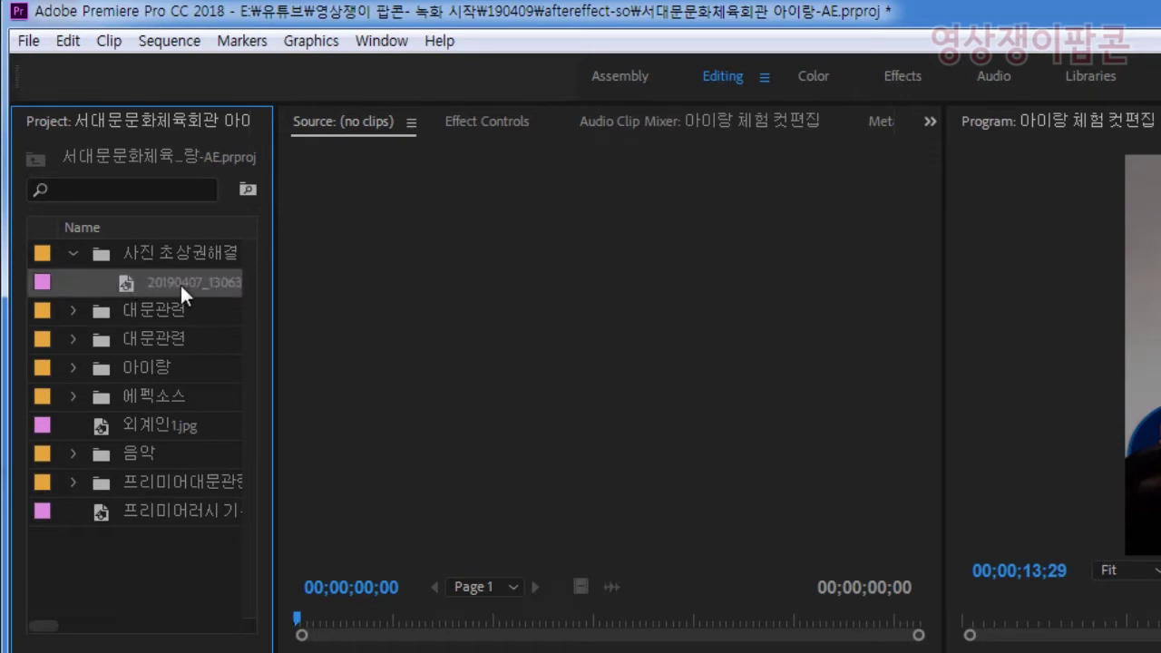
left_click_drag(178, 283, 112, 271)
Open the imported 20190407_130636.jpg in the Source monitor and widen the monitor to compare the faces with the Program image
double_click(129, 277)
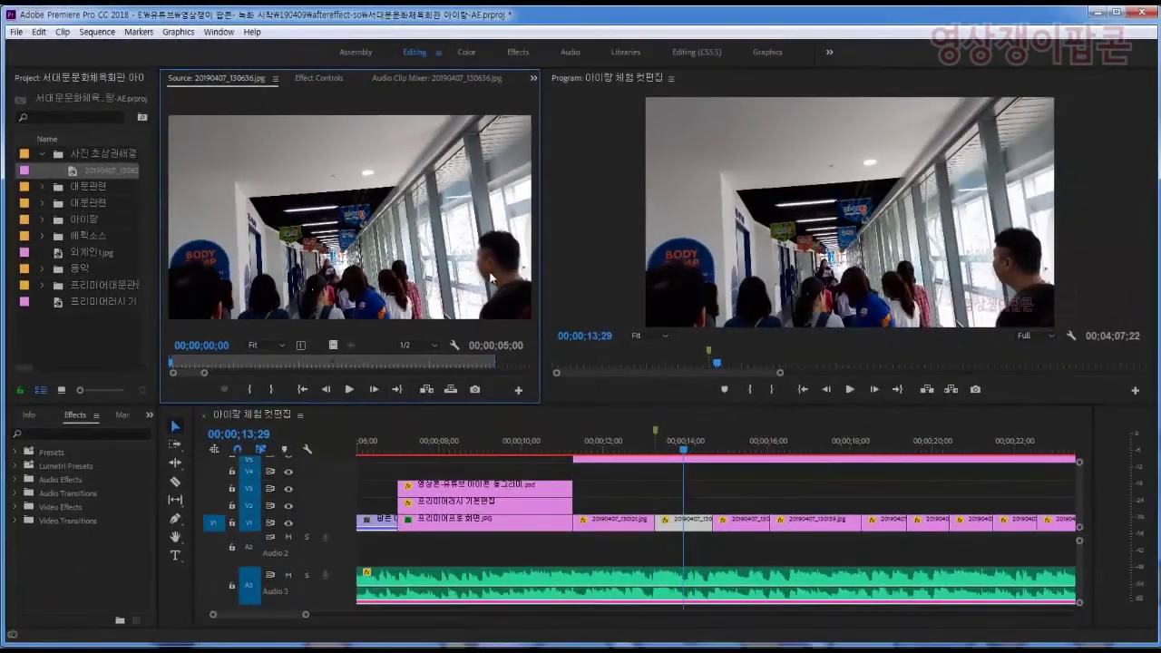
left_click_drag(540, 252, 607, 253)
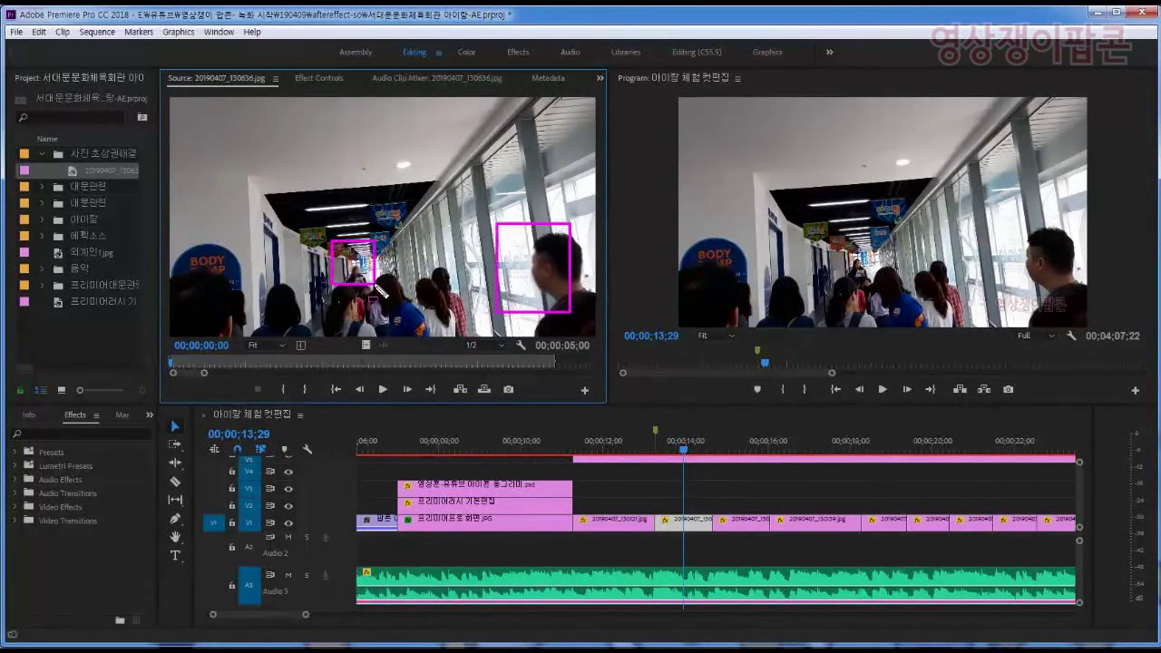
left_click_drag(869, 283, 875, 286)
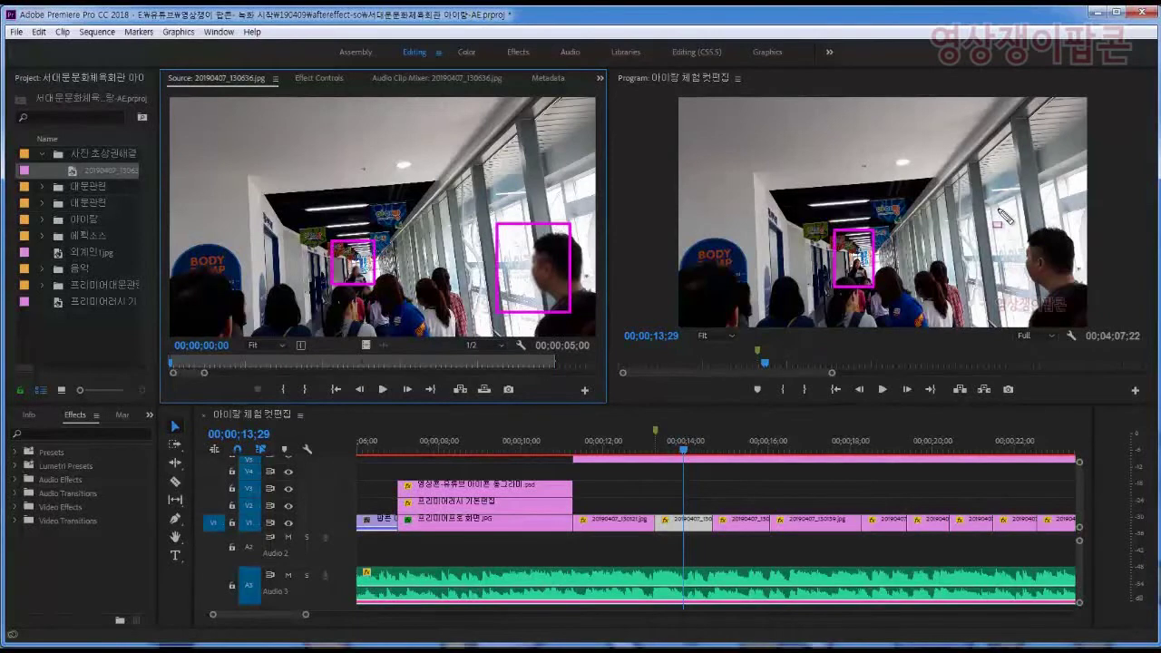
left_click_drag(997, 207, 1096, 293)
key("Escape")
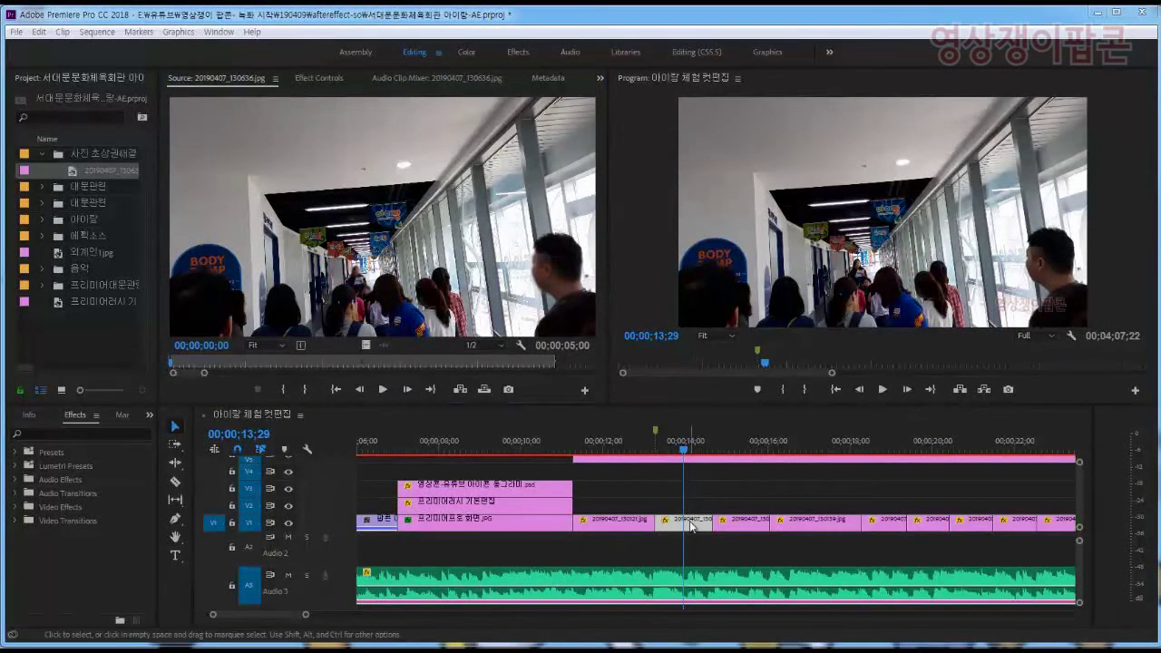
Place the playhead at 00;00;13;08, the start of the hallway photo clip on V1
left_click(736, 496)
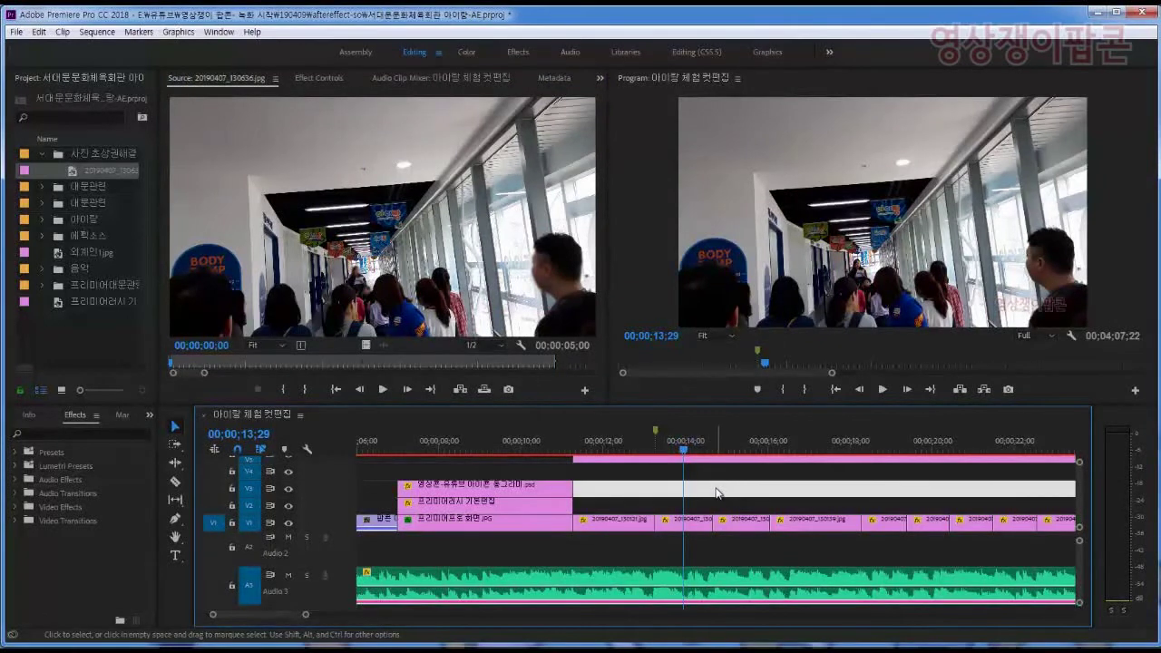
key("Delete")
key("Up")
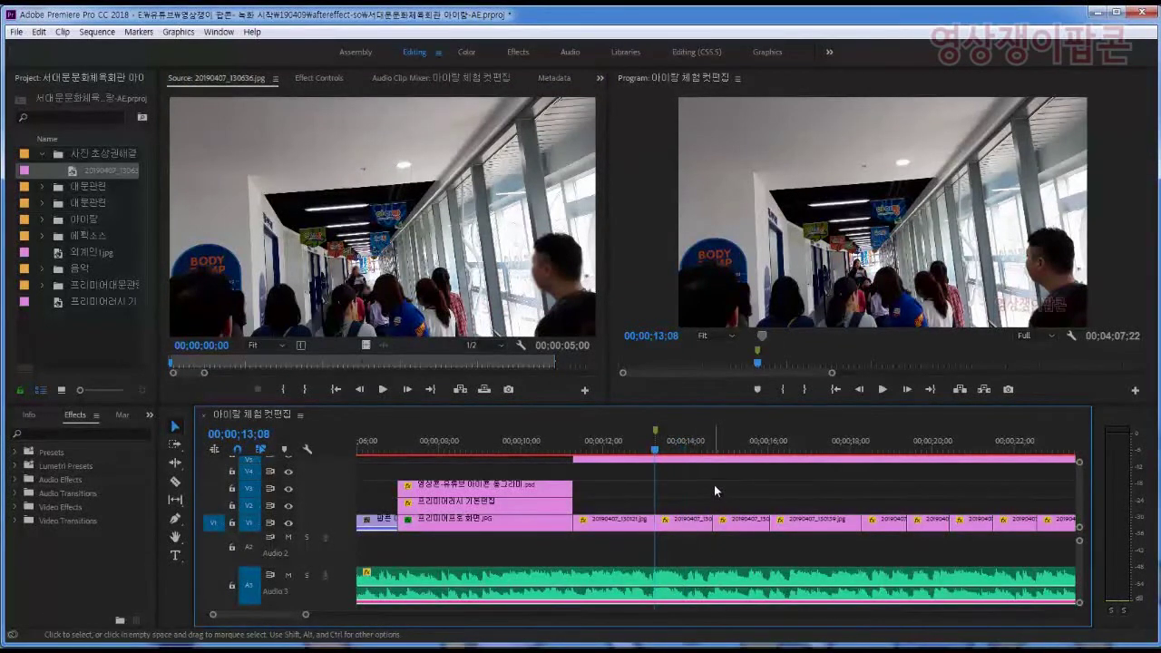
key("Down")
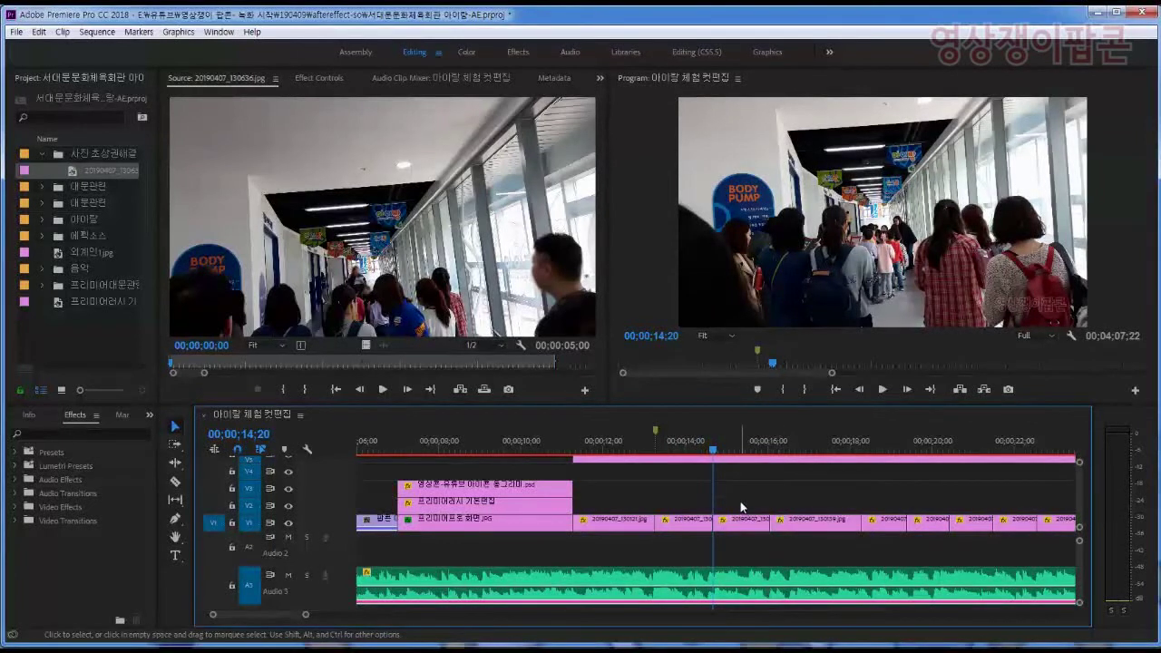
key("Up")
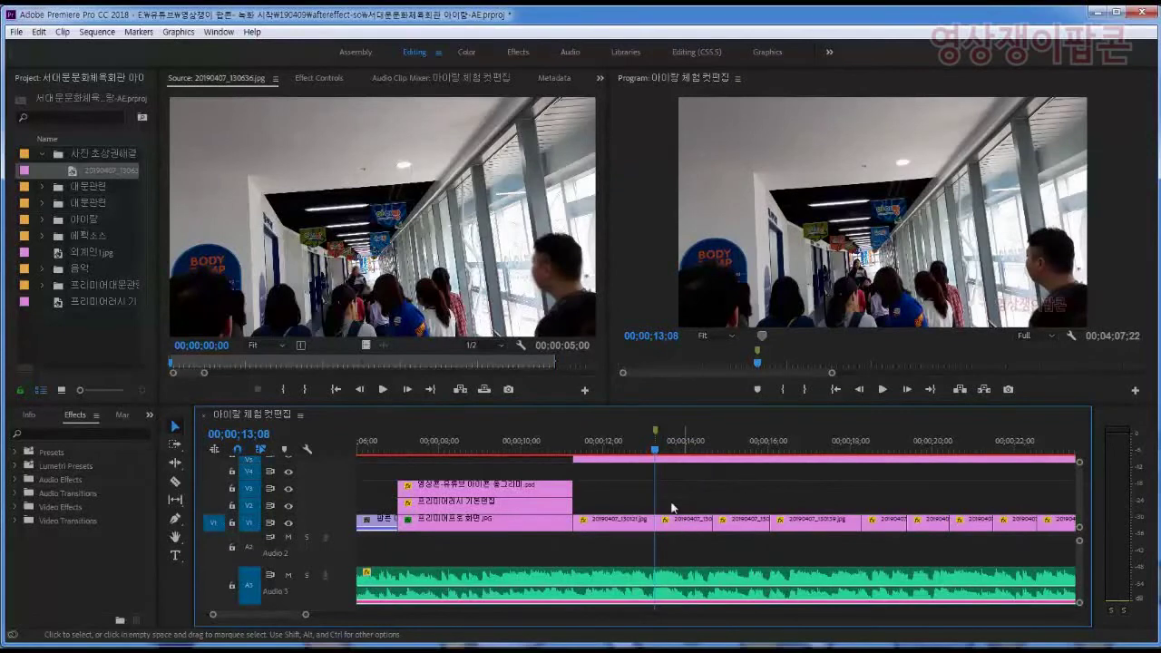
Place the edited photo from the Source monitor on V2 at 00;00;13;08 and trim its end to match the V1 clip below
left_click(325, 247)
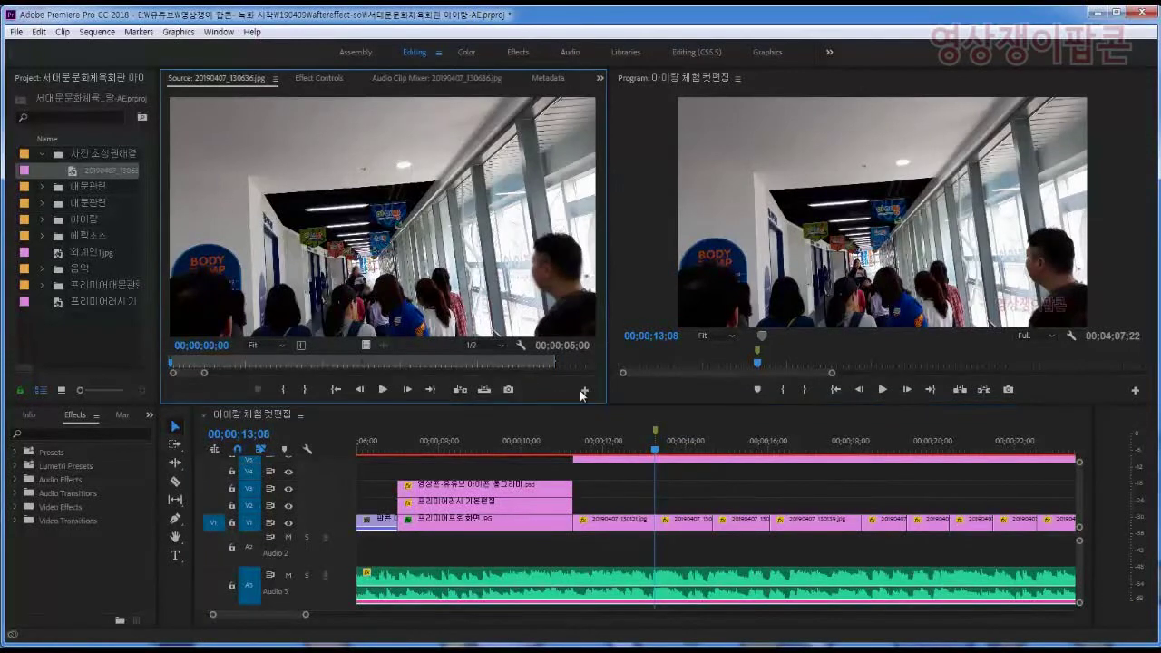
left_click_drag(660, 450, 663, 508)
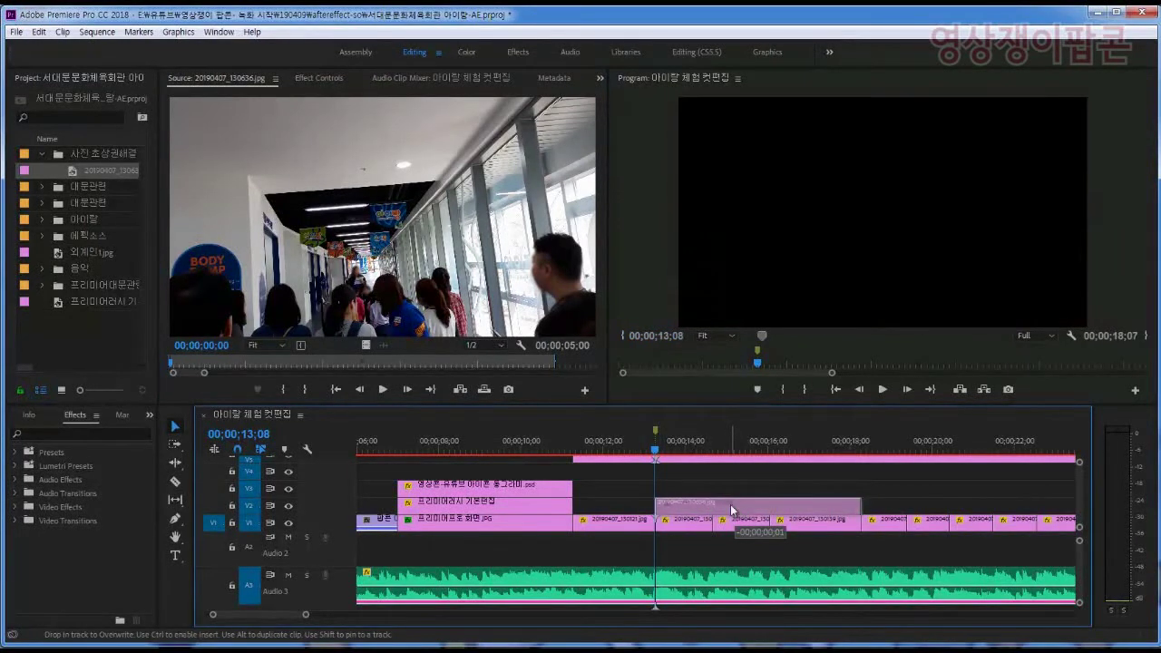
left_click_drag(731, 511, 731, 510)
key("equal")
key("equal")
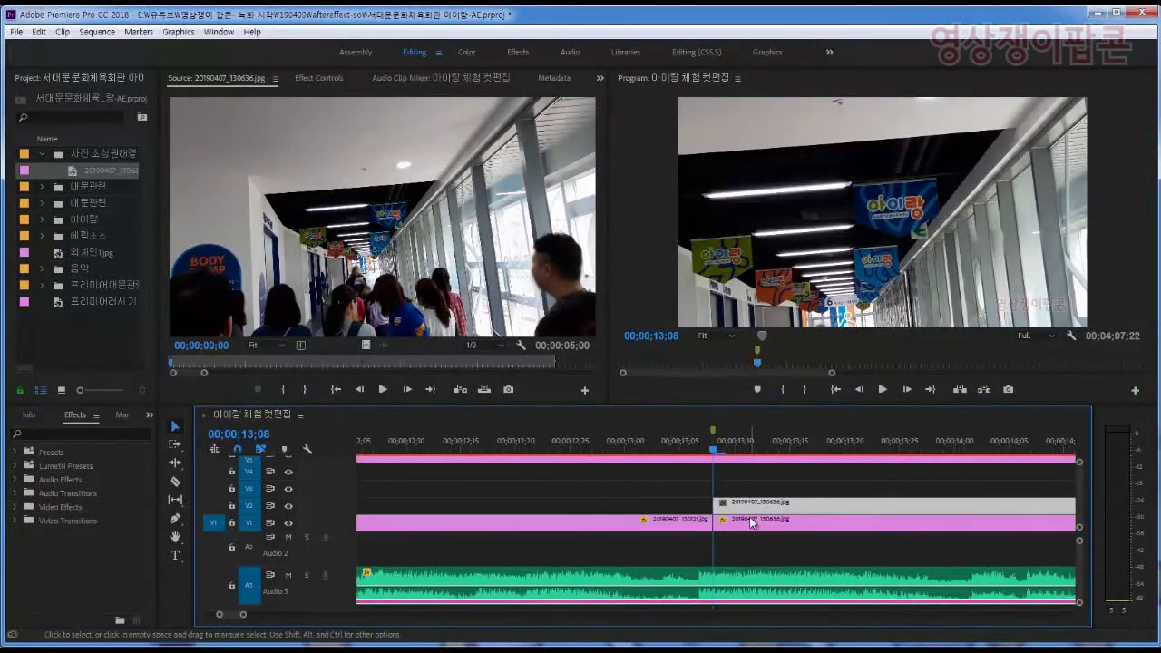
key("minus")
key("minus")
key("minus")
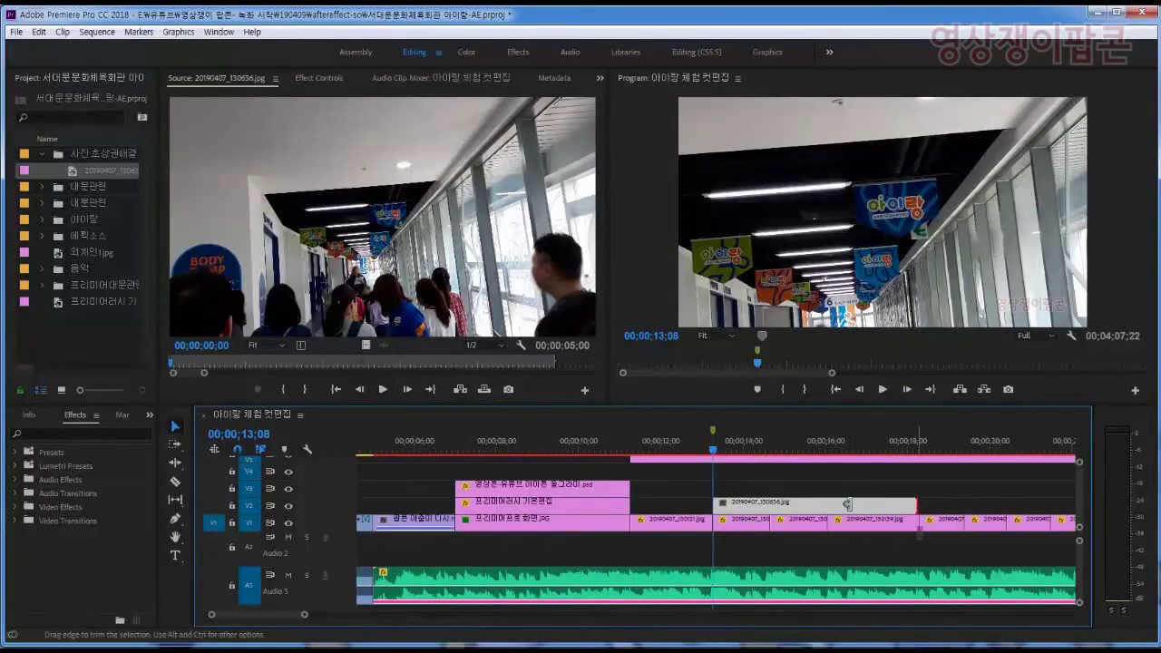
left_click_drag(846, 503, 769, 505)
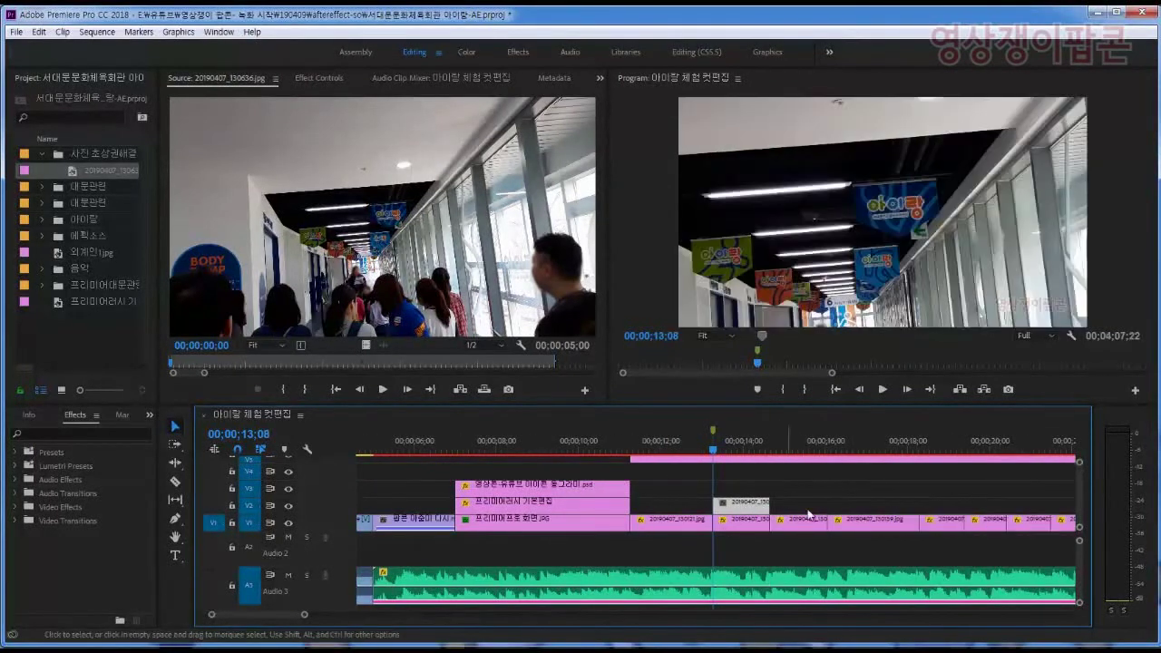
Toggle the V2 photo clip off and on at 00;00;14;03 to compare its framing with the original clip
left_click(746, 447)
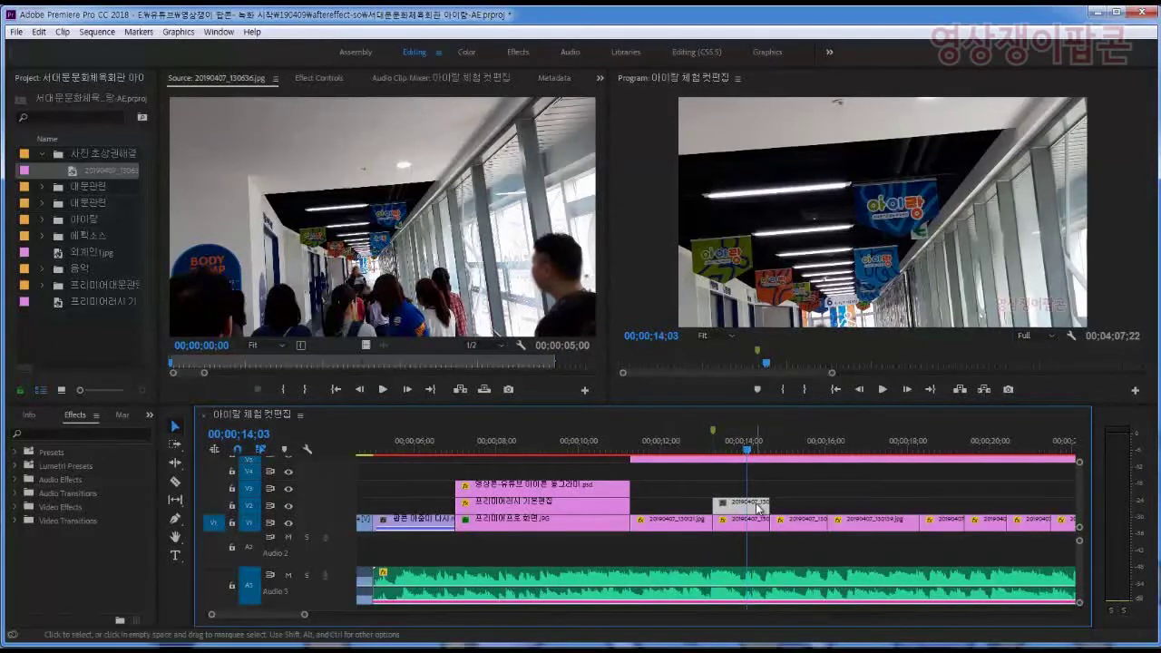
key("shift")
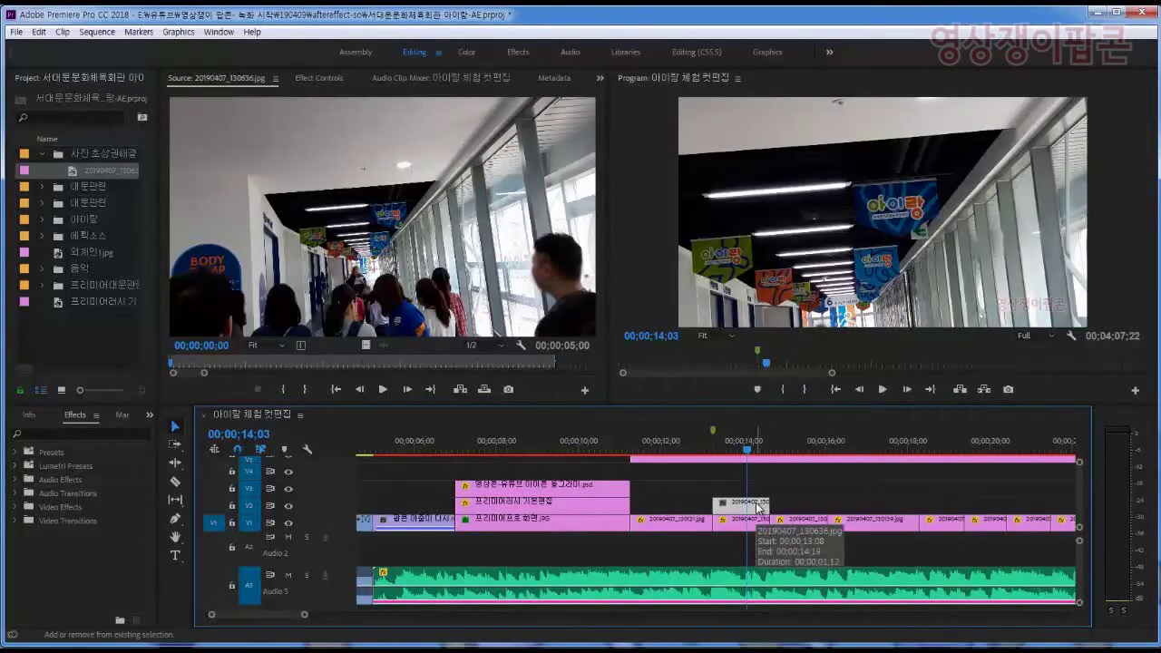
left_click(816, 502)
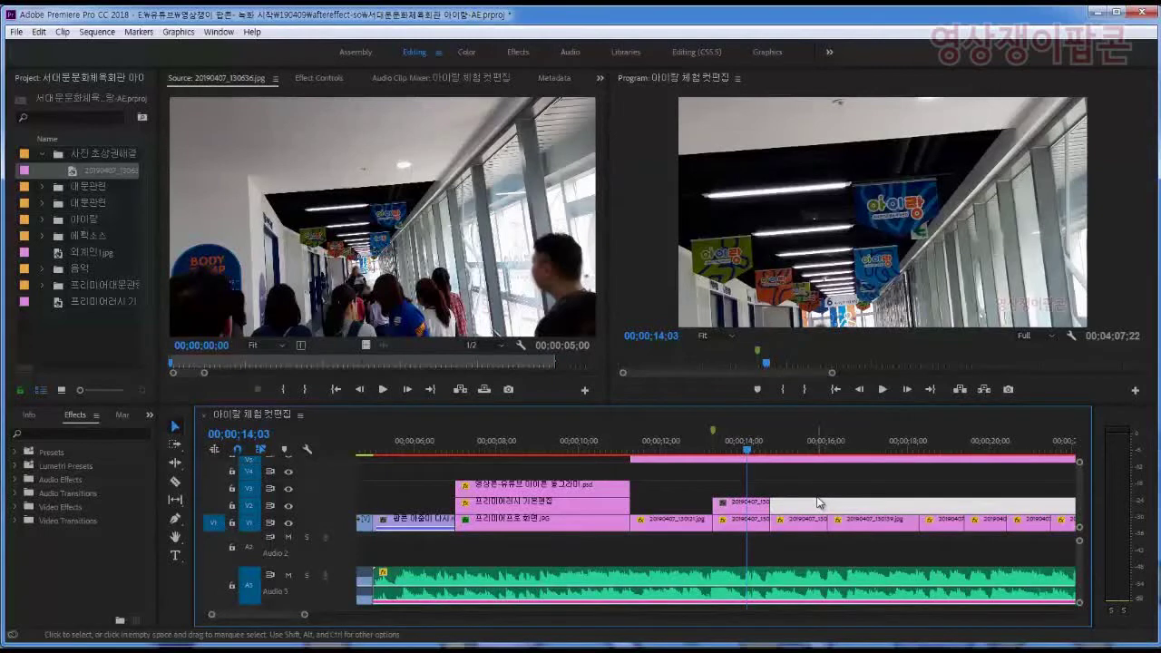
left_click(762, 502)
key("shift+e")
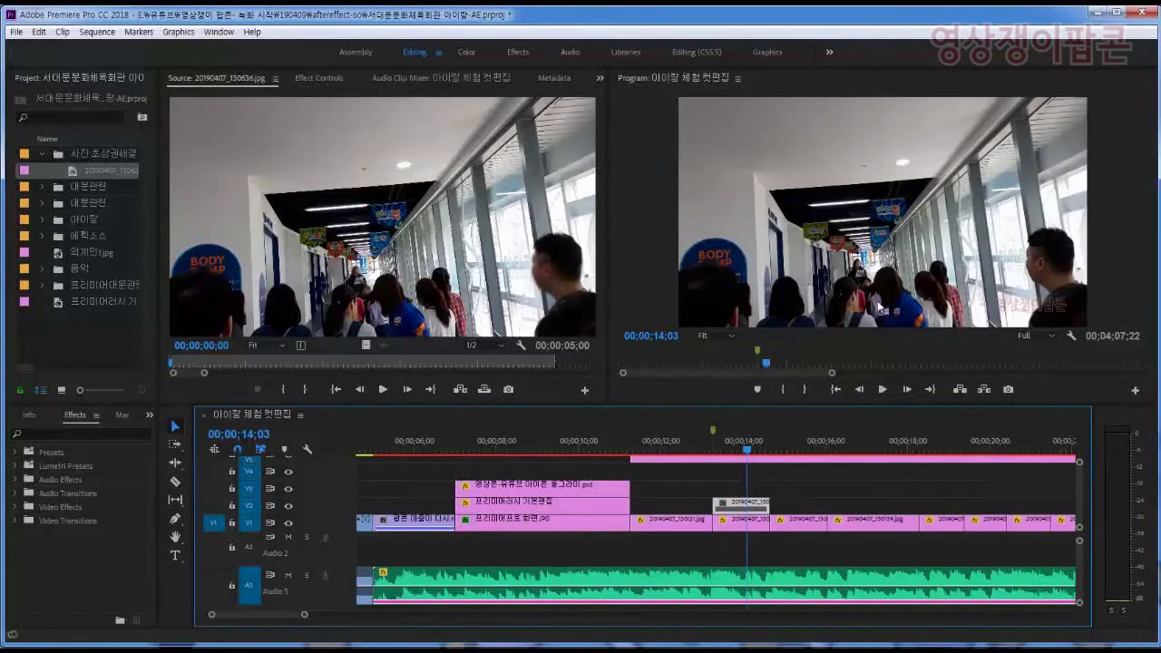
key("shift+e")
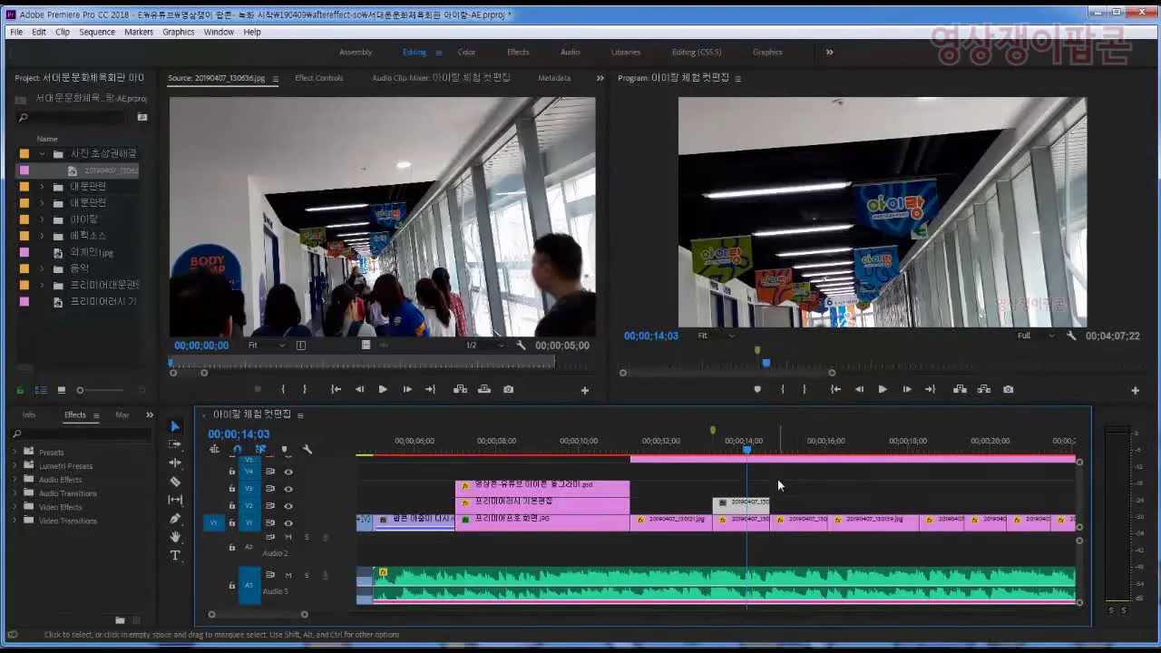
Step the playhead back to 00;00;13;23 and try Set to Frame Size on the V2 photo clip
key("Left")
key("Left")
key("Left")
key("Left")
key("Left")
key("Left")
key("Left")
key("Left")
key("Left")
key("Left")
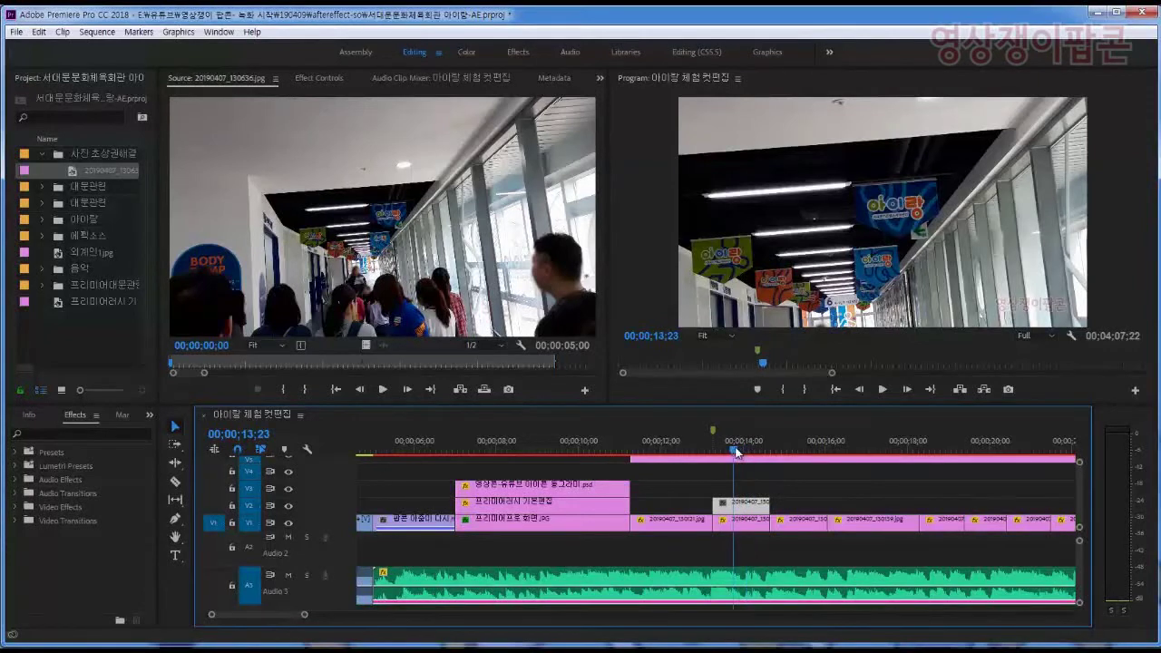
mouse_move(748, 509)
left_mouse_down()
mouse_move(762, 517)
mouse_move(751, 512)
left_mouse_up()
right_click(749, 511)
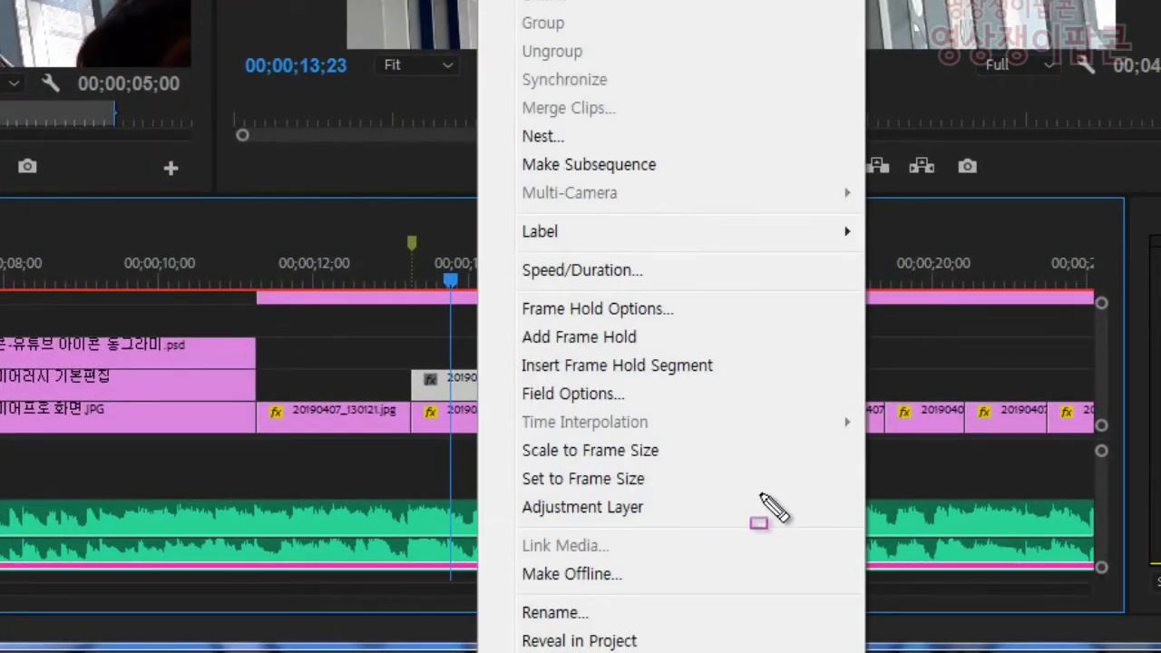
left_click_drag(710, 482, 490, 421)
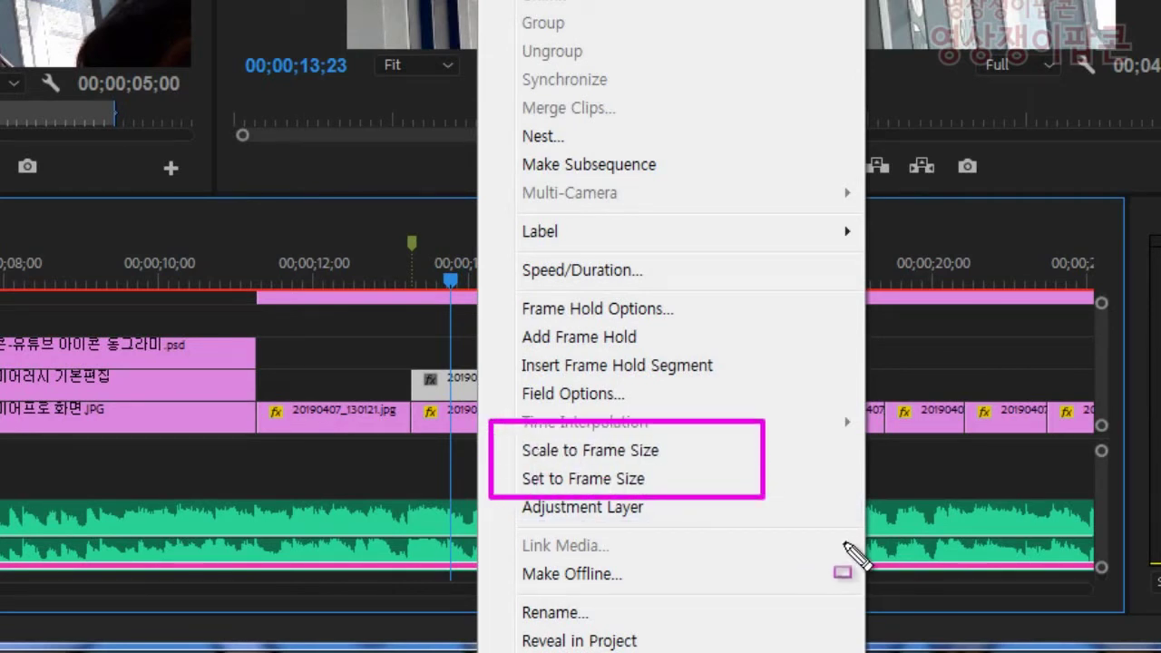
left_click_drag(686, 497, 479, 460)
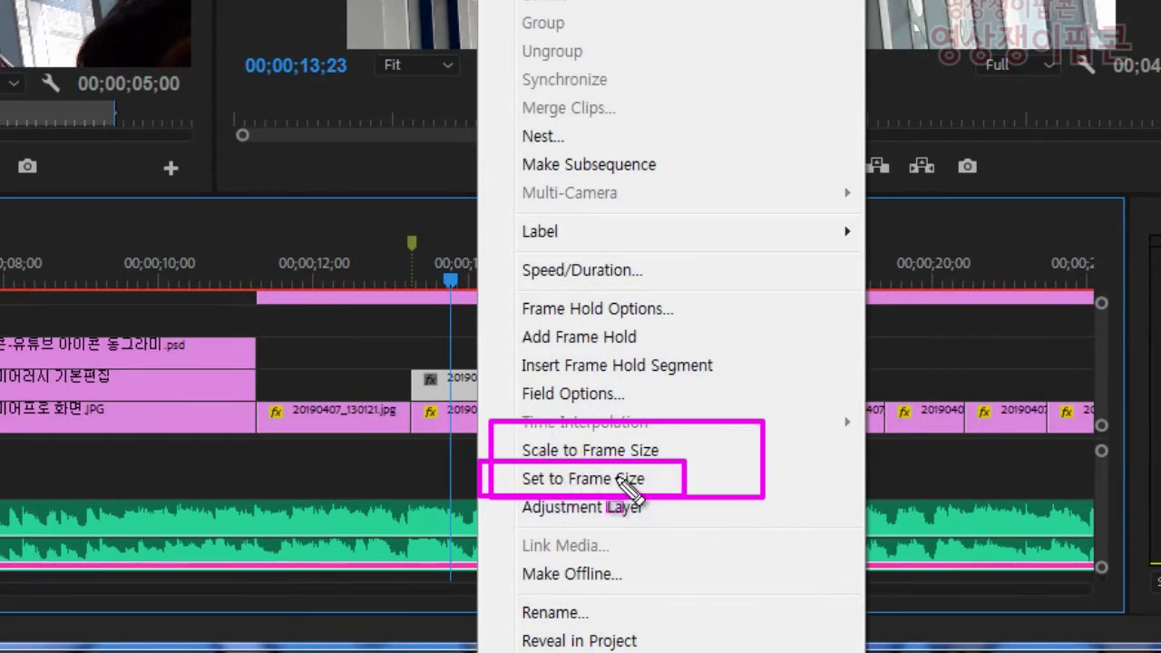
left_click(619, 481)
double_click(476, 387)
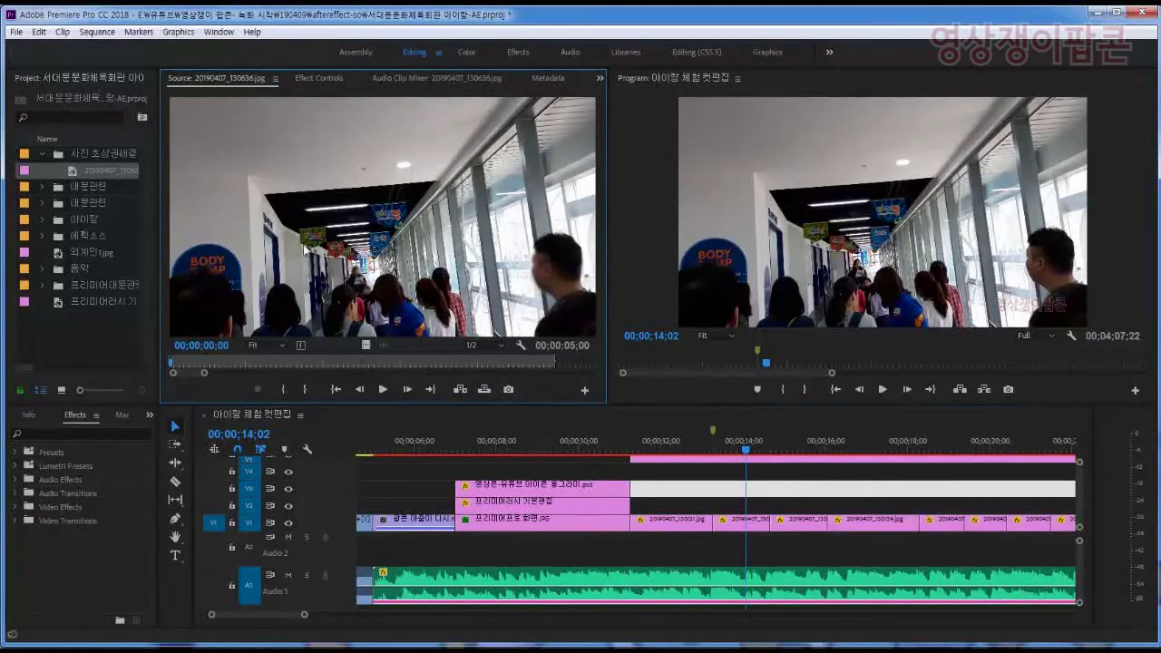
Place the edited photo from the Source monitor on V2 above the hallway clip and trim its end to match that clip
left_click_drag(338, 240, 880, 511)
left_click(813, 504)
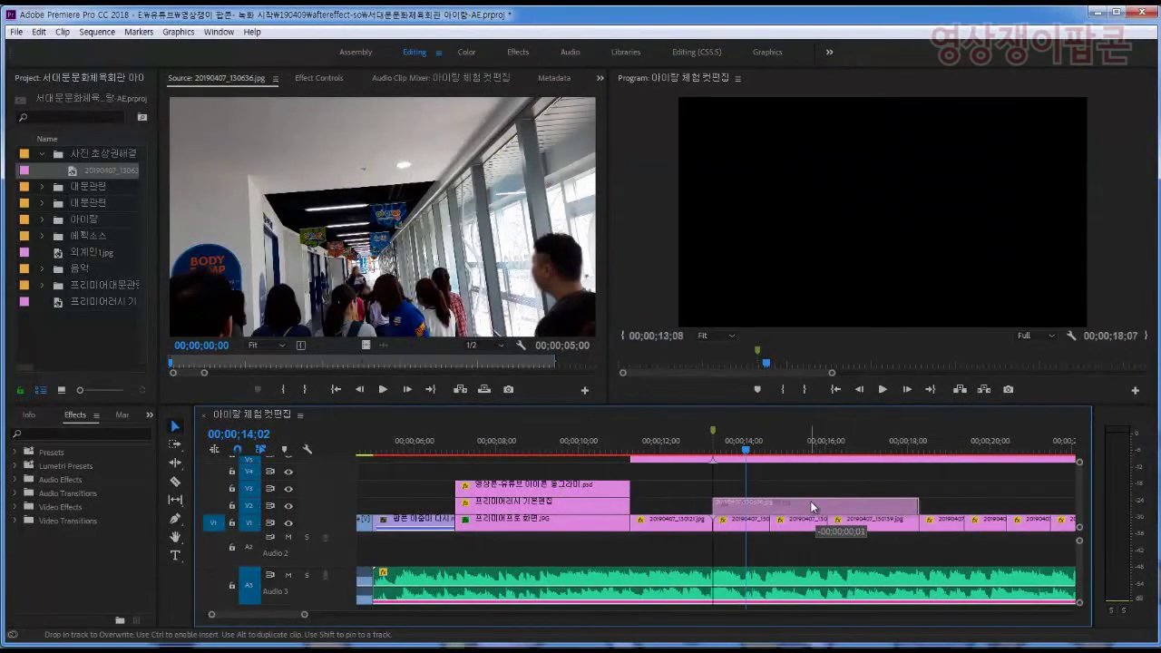
left_click_drag(908, 500, 769, 501)
left_click(746, 490)
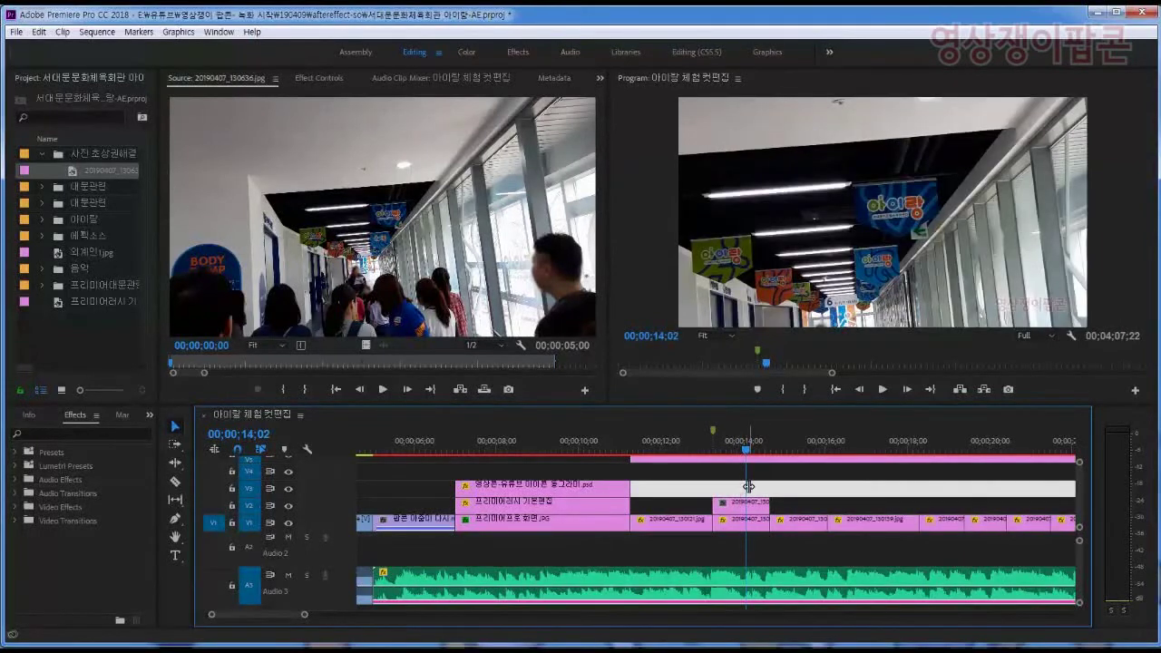
Place the playhead at 00;00;13;23 and apply Set to Frame Size to the edited photo clip on V2
key("=")
key("=")
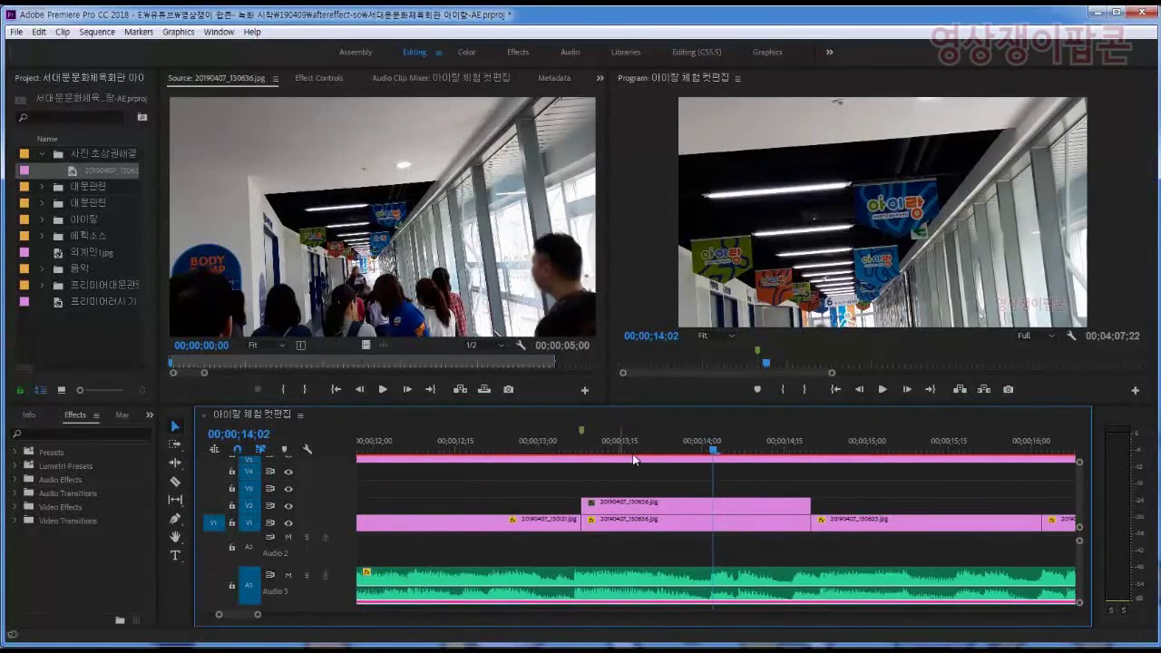
left_click(615, 453)
left_click_drag(615, 458, 663, 456)
left_click(707, 505)
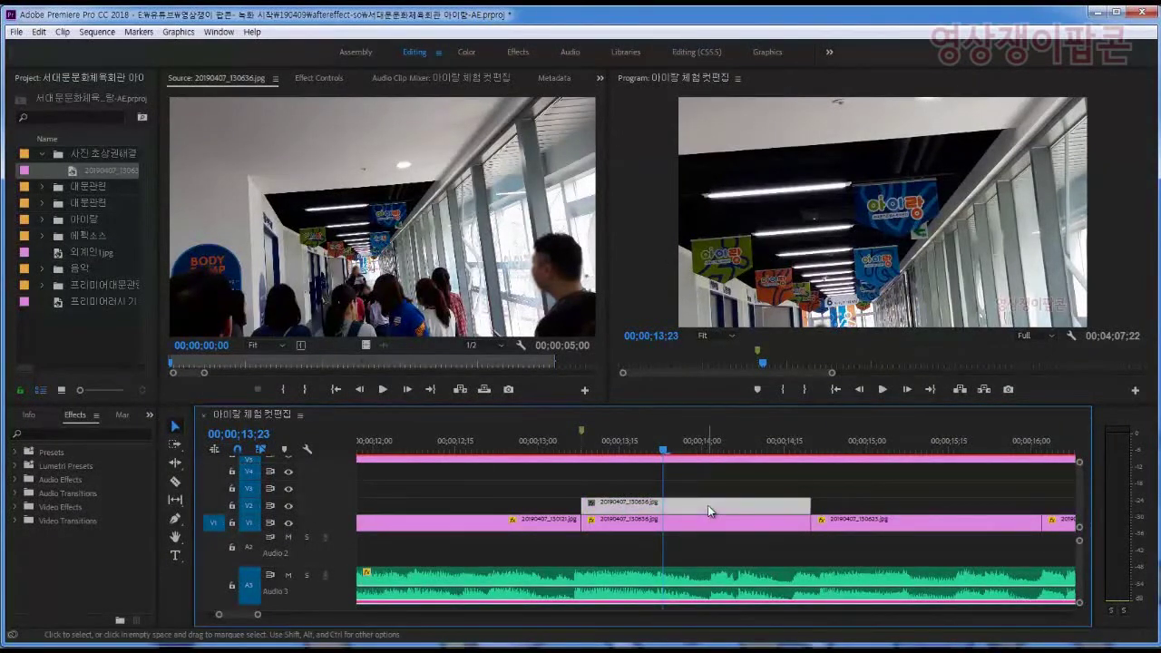
right_click(733, 507)
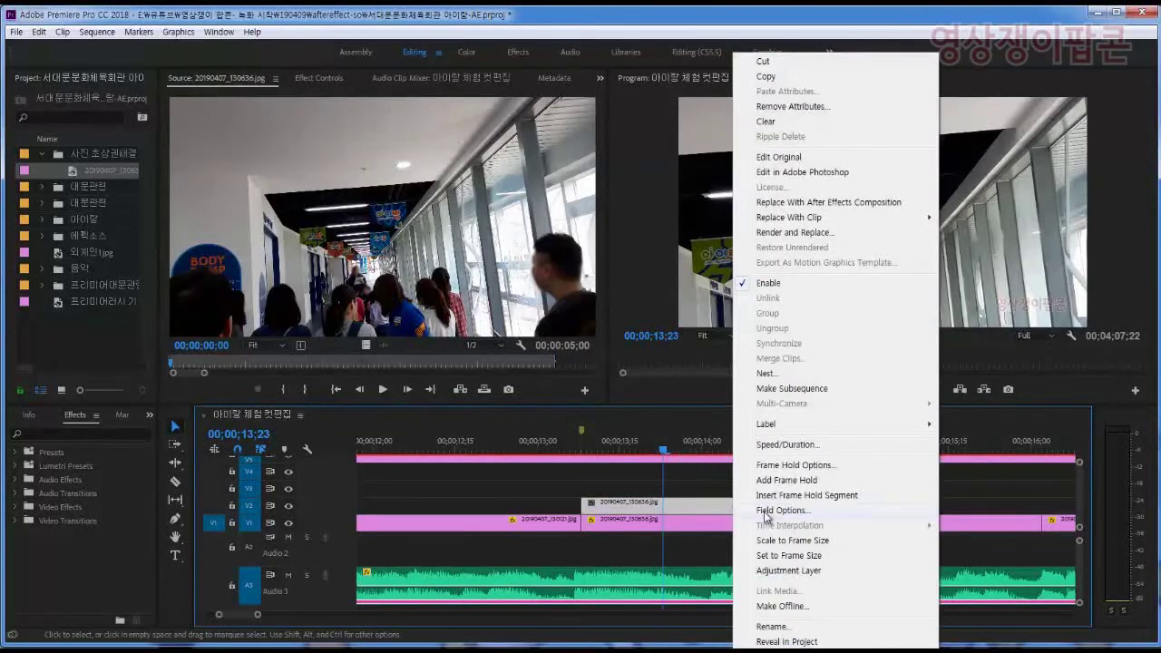
left_click(805, 556)
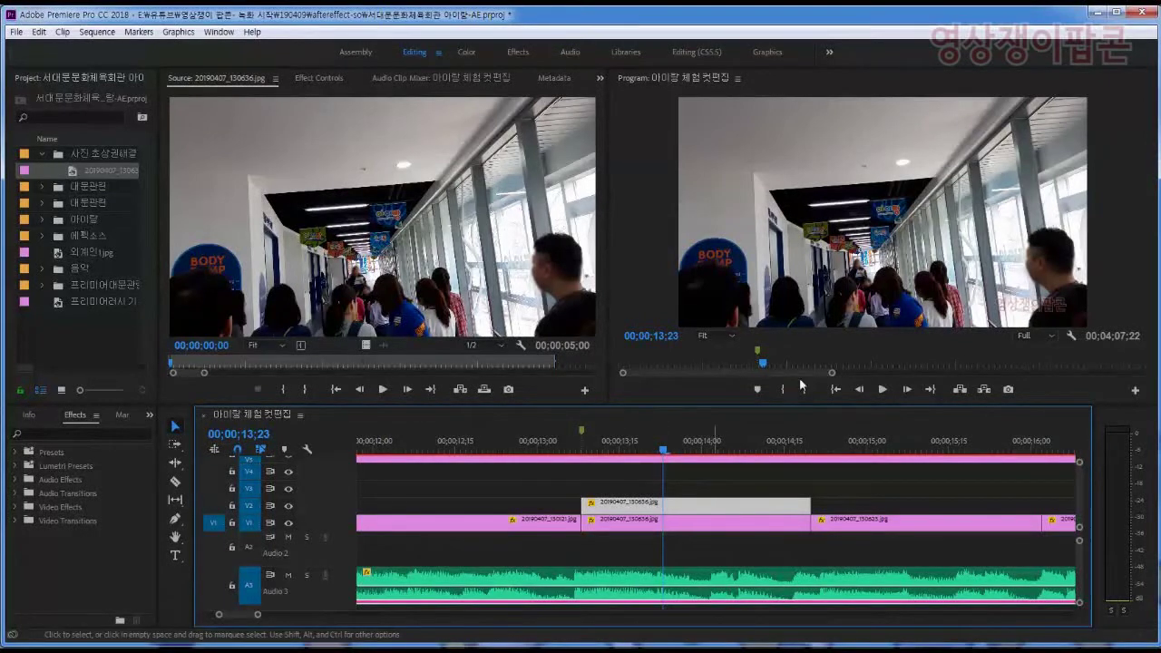
Check the Scale setting in the Motion effect of the edited photo clip on V2, returning to its source view
double_click(708, 509)
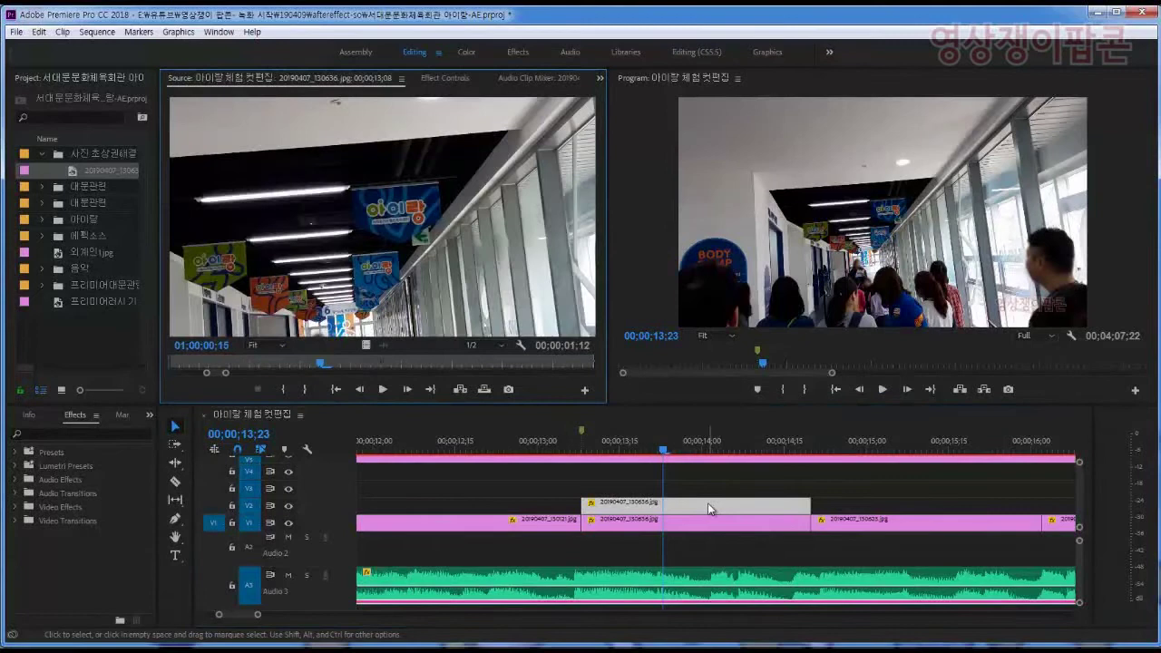
left_click(444, 78)
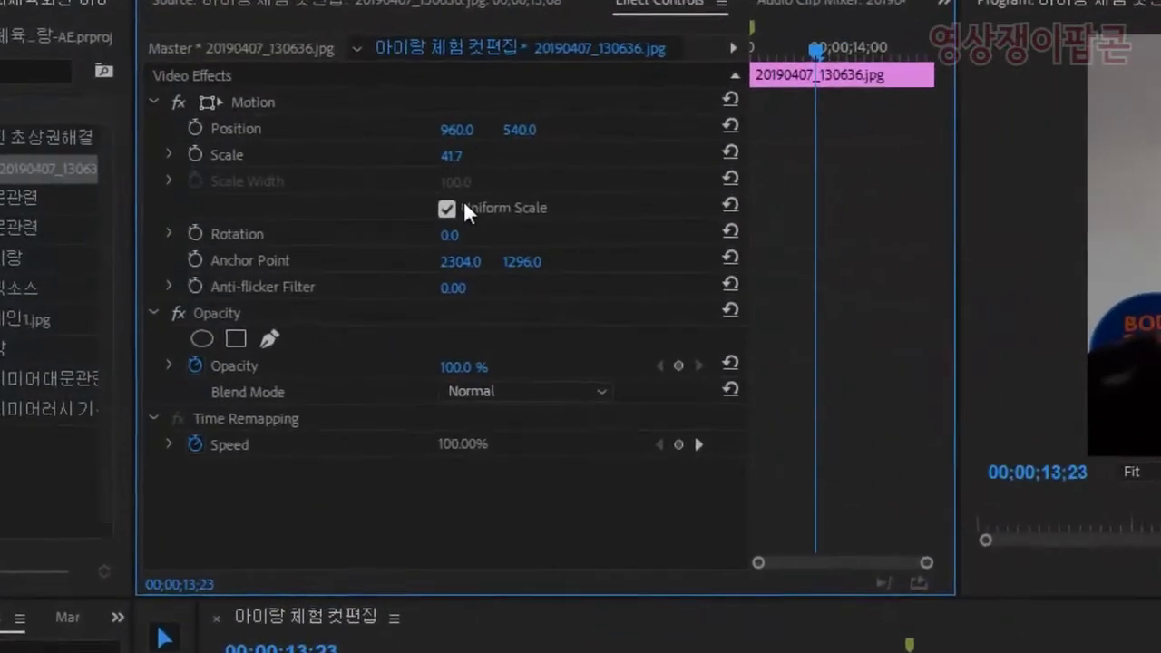
left_click_drag(532, 181, 407, 143)
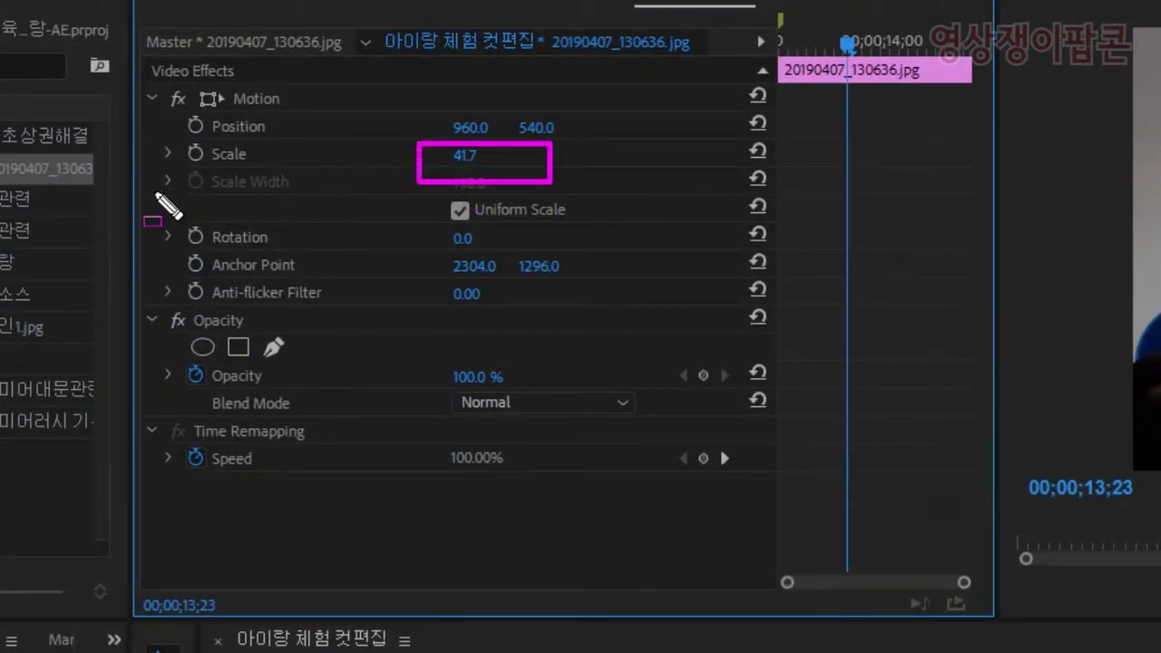
left_click_drag(286, 187, 169, 138)
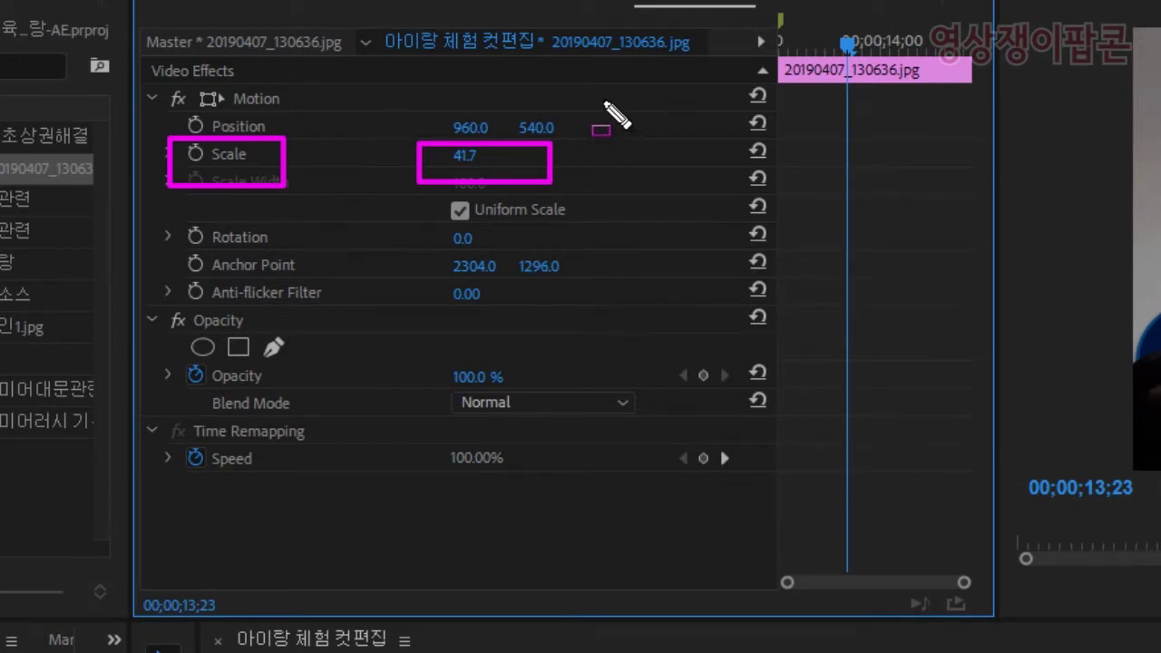
mouse_move(588, 10)
left_mouse_down()
mouse_move(363, 21)
mouse_move(155, 82)
left_mouse_up()
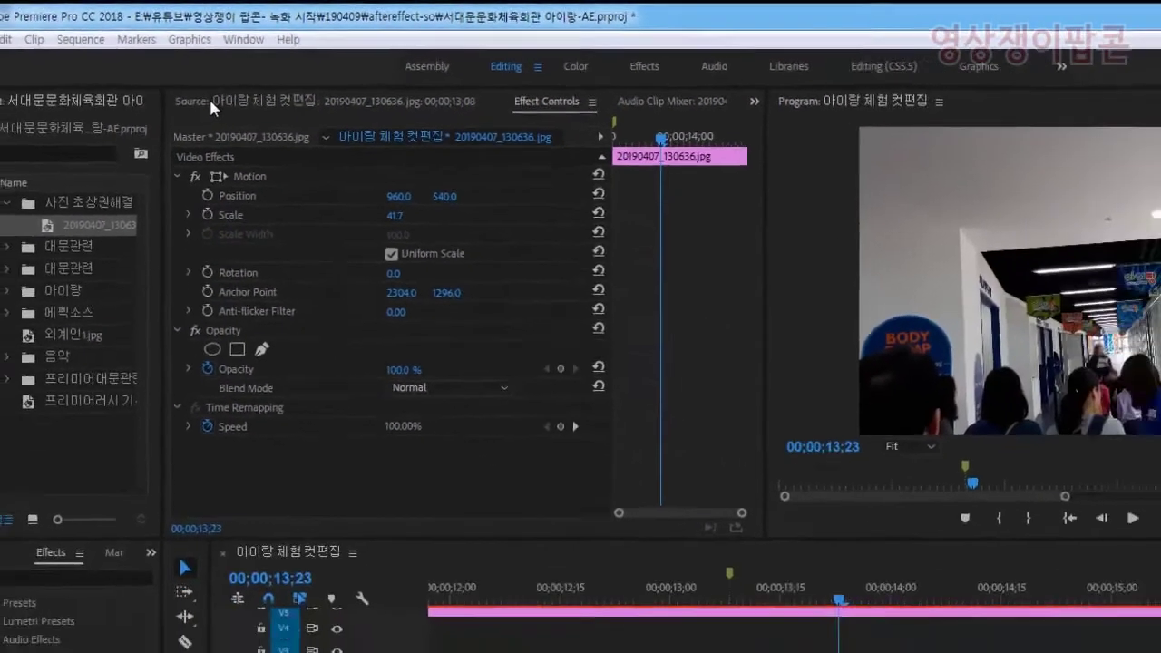
left_click(209, 140)
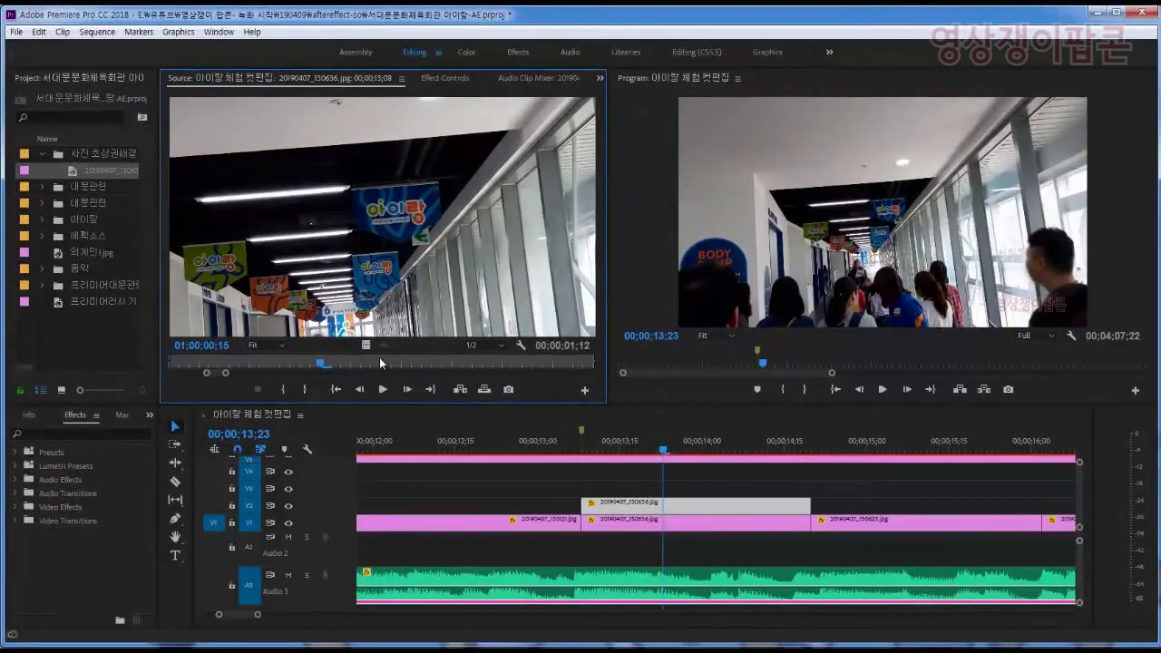
Play and scrub through the edited photo section of the sequence, ending with the playhead at 00;00;13;24
left_click(724, 483)
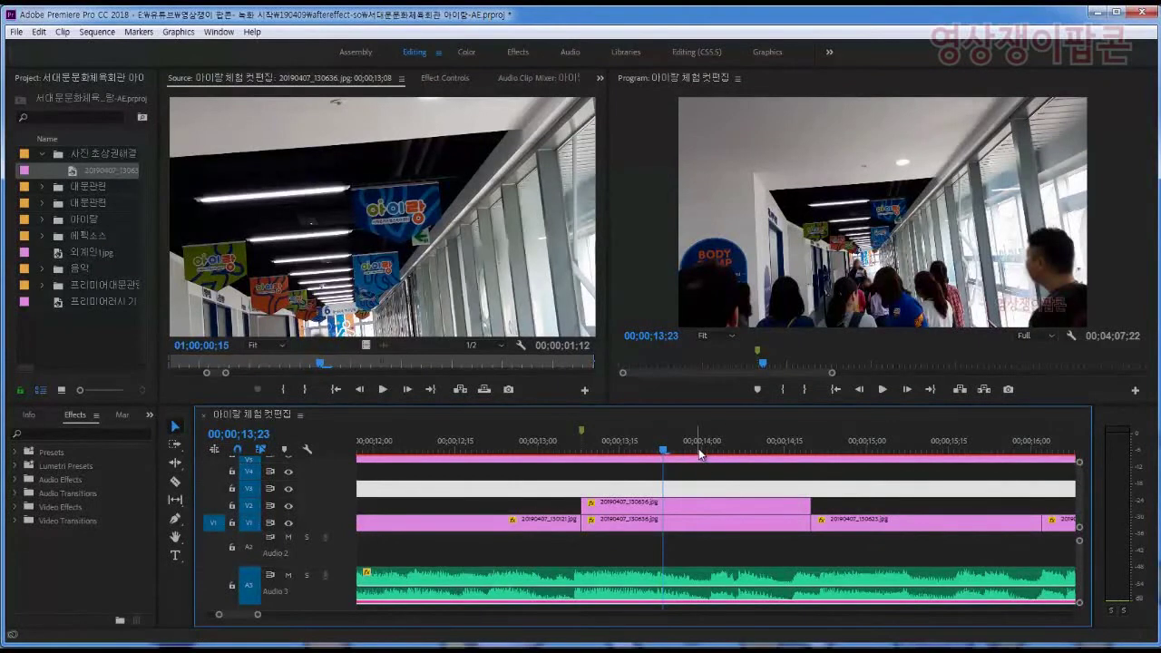
key("space")
key("space")
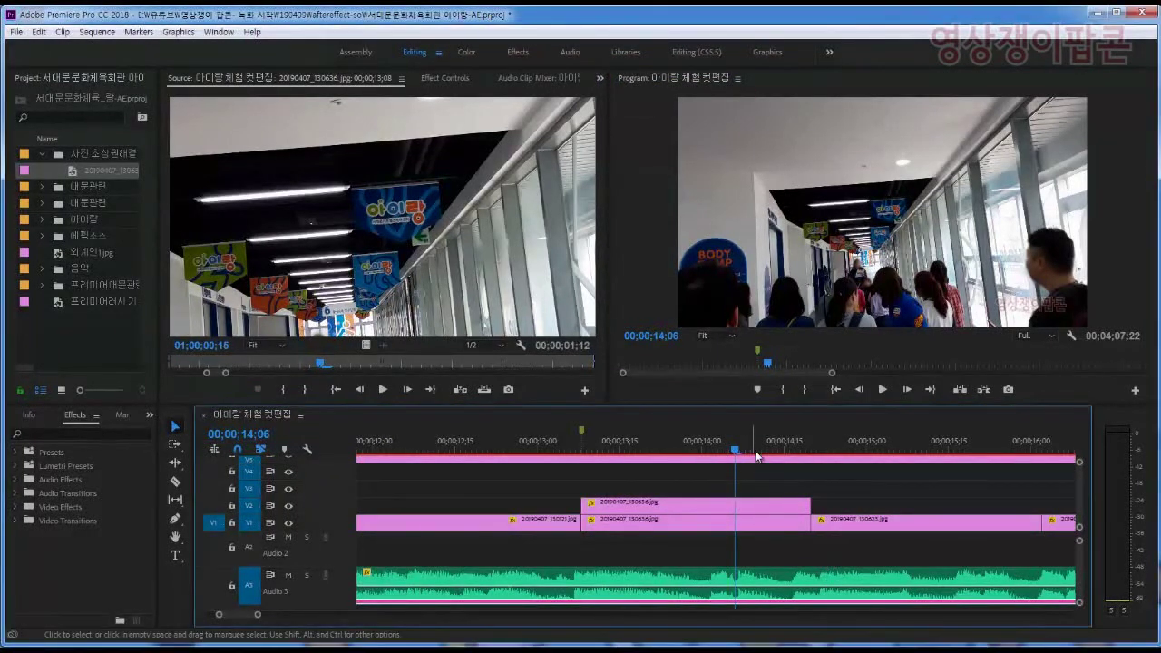
left_click_drag(758, 450, 773, 452)
key("minus")
key("minus")
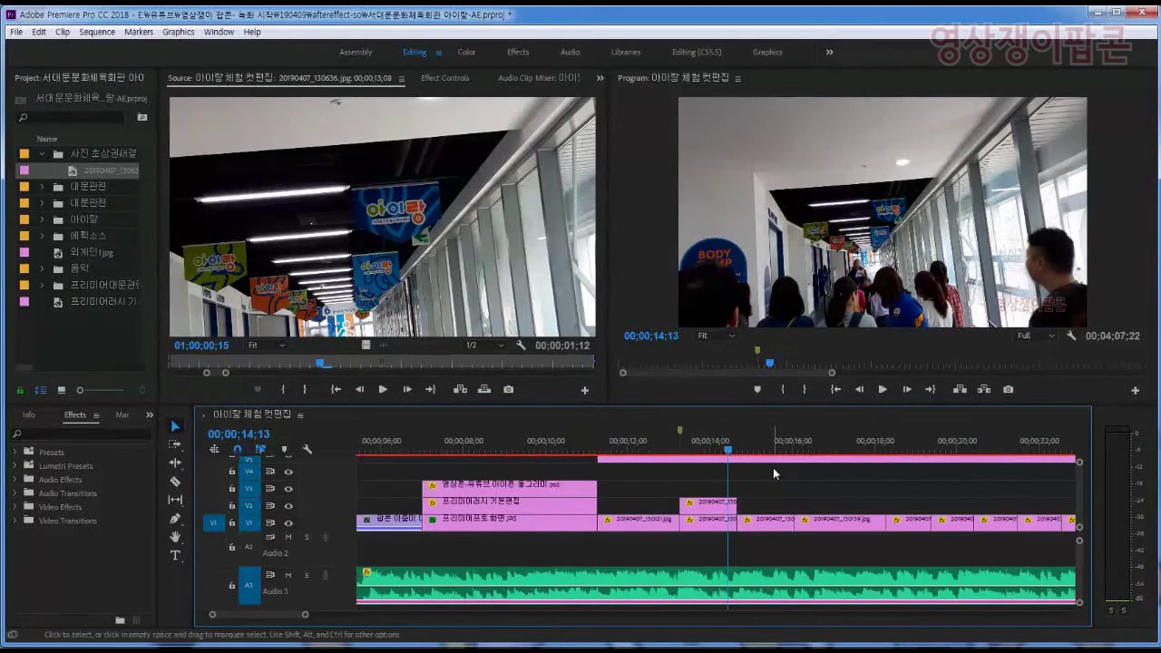
left_click_drag(712, 451, 703, 451)
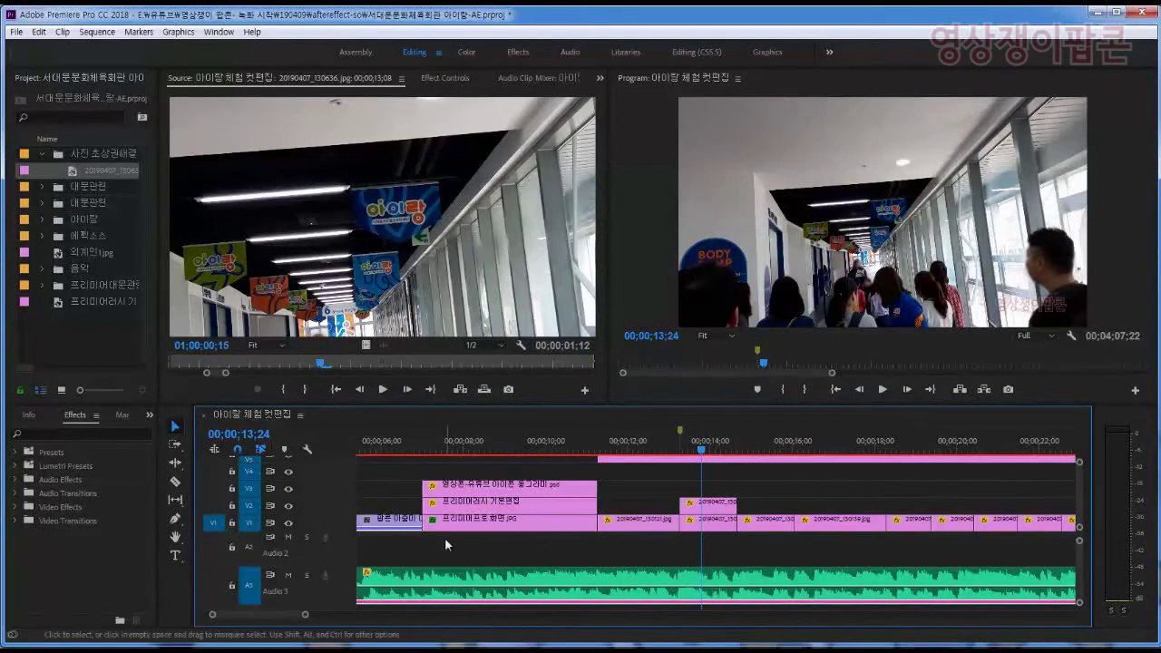
Toggle the V2 track output off and on to compare the edited photo with the original, and save the project
left_click(289, 505)
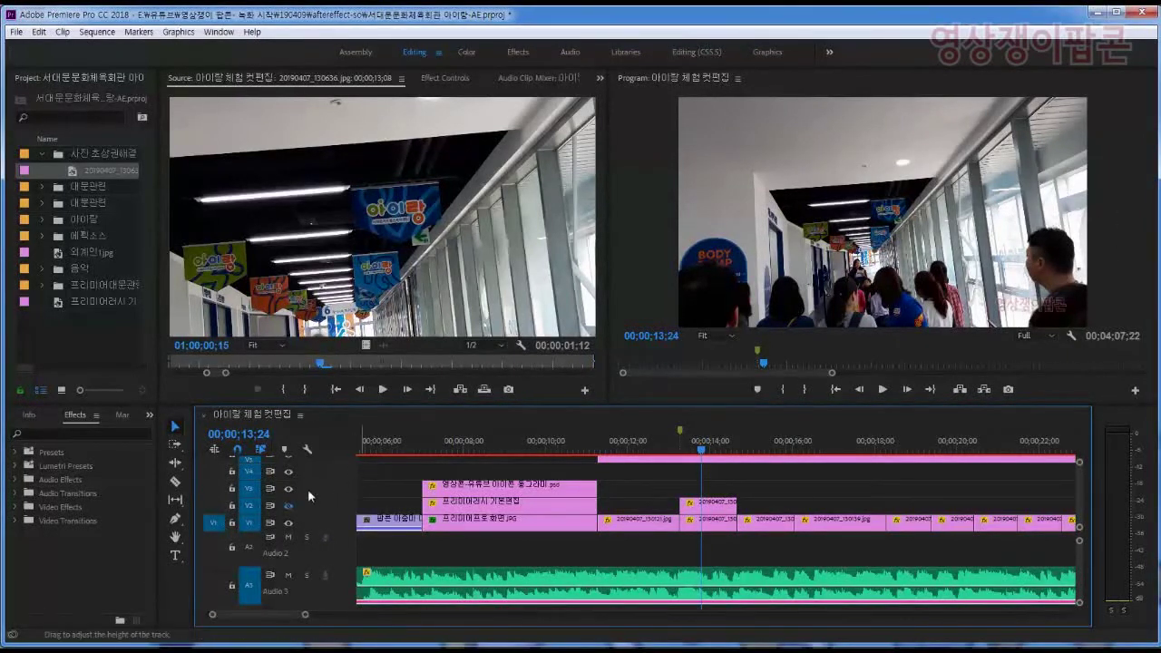
left_click(288, 505)
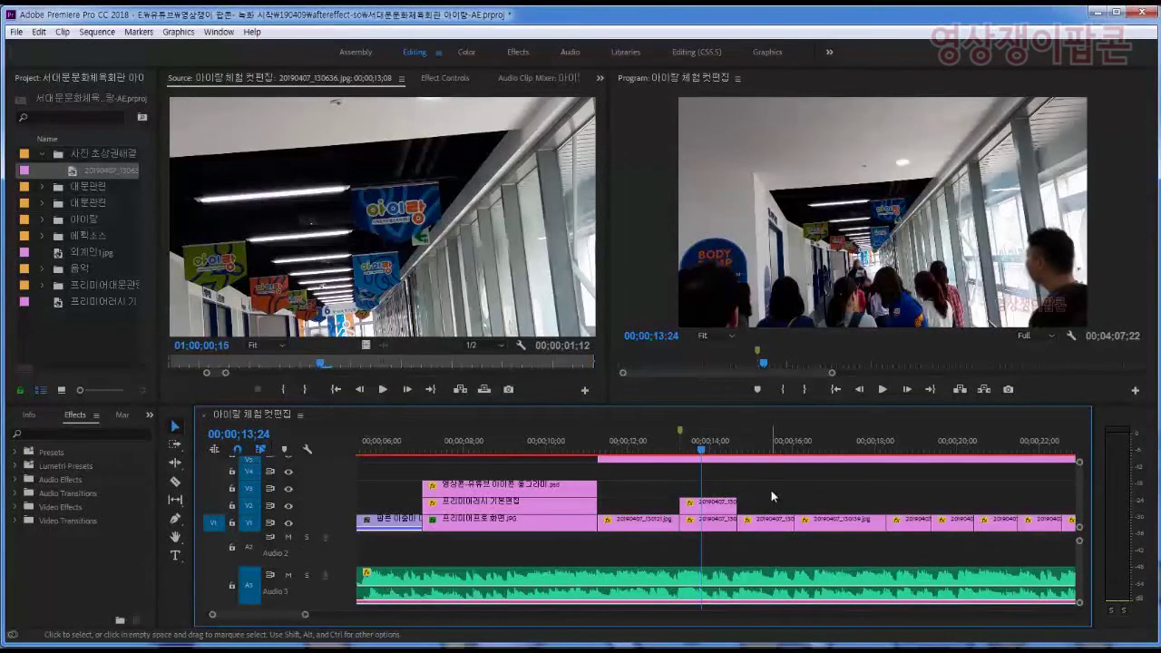
key("ctrl+s")
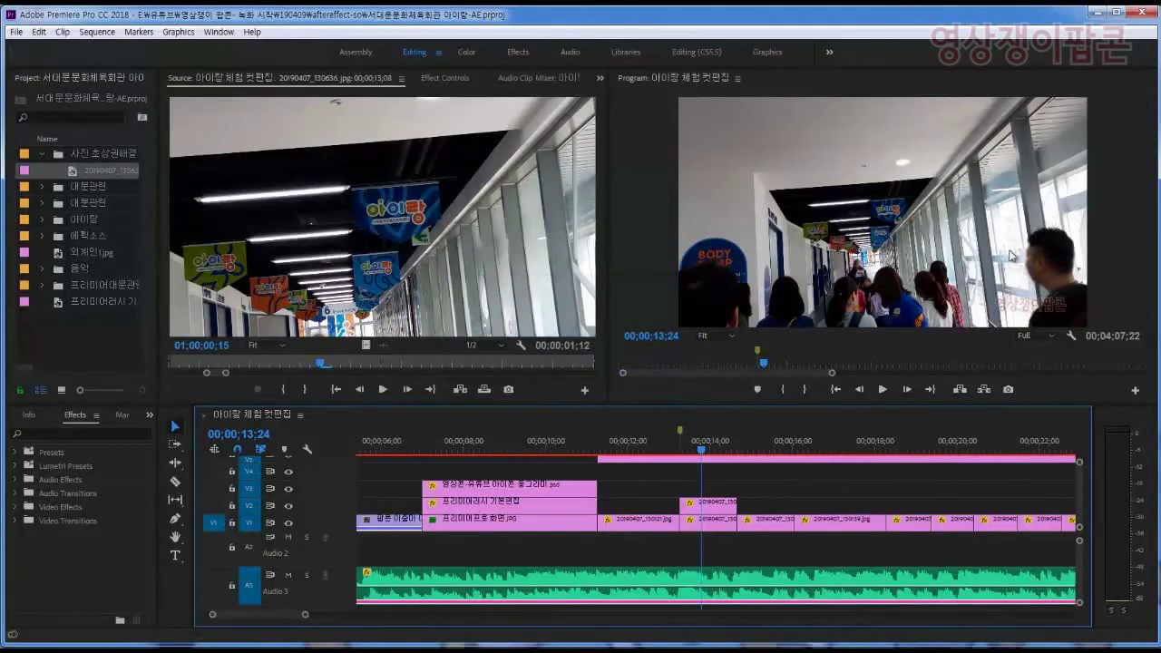